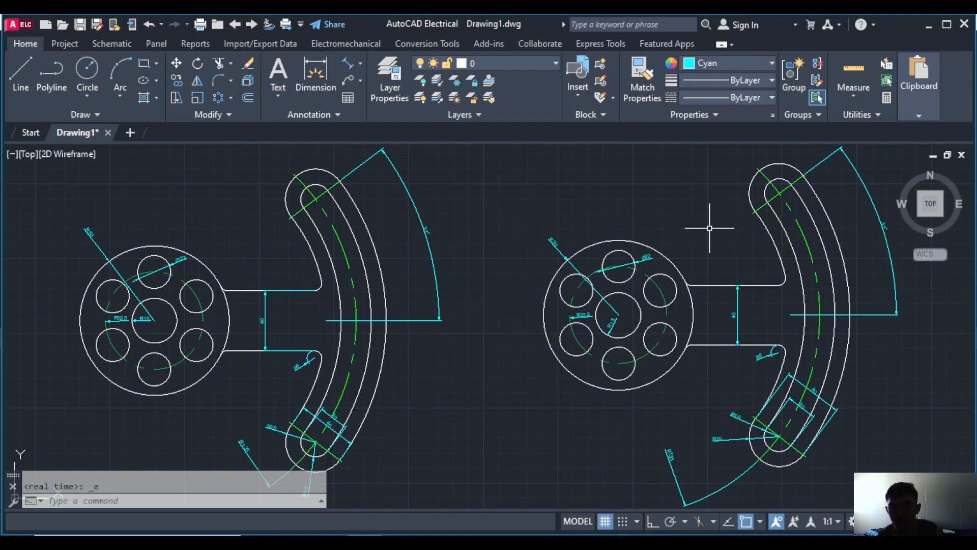
Set the current object color to ByLayer
mouse_move(710, 228)
middle_mouse_down()
mouse_move(301, 207)
mouse_move(316, 242)
mouse_move(286, 212)
mouse_move(234, 210)
mouse_move(222, 227)
middle_mouse_up()
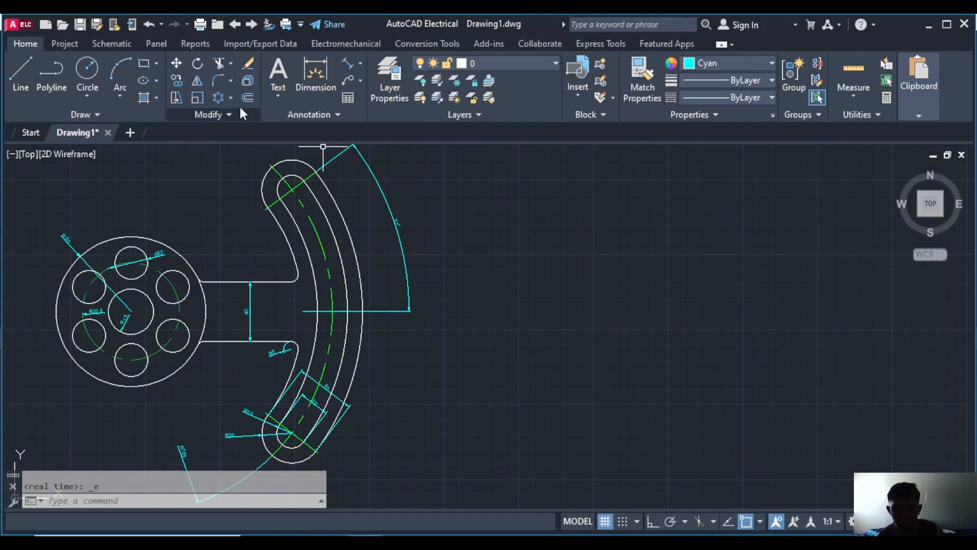
left_click(91, 65)
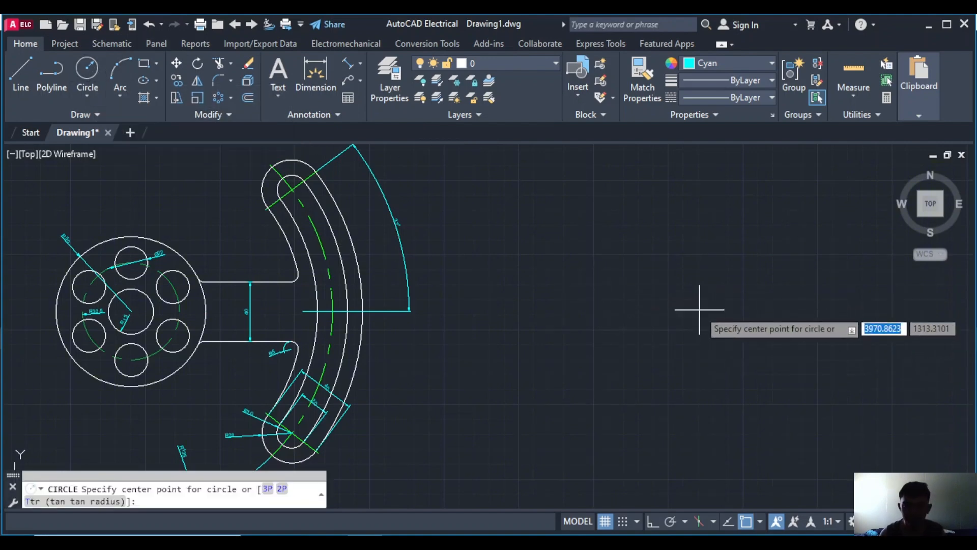
left_click(713, 306)
left_click(765, 65)
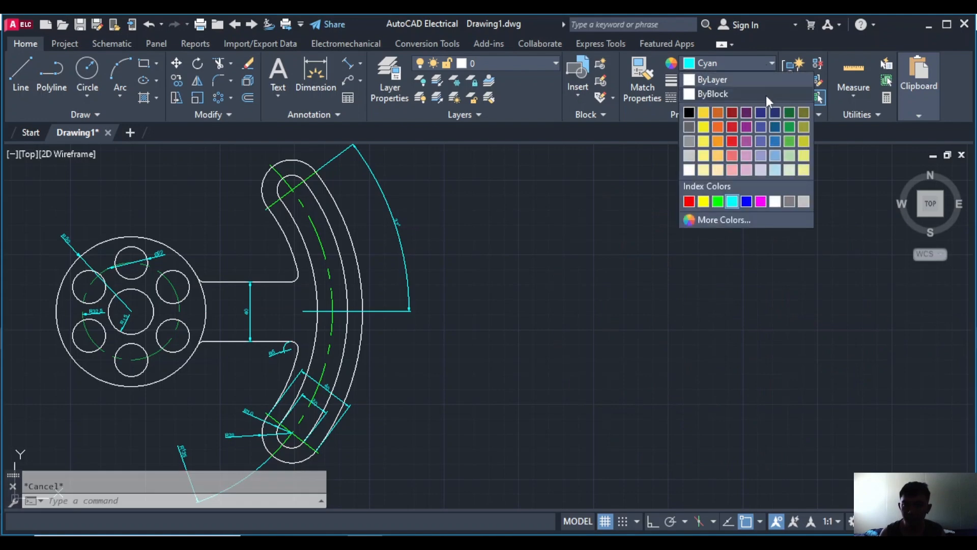
left_click(715, 80)
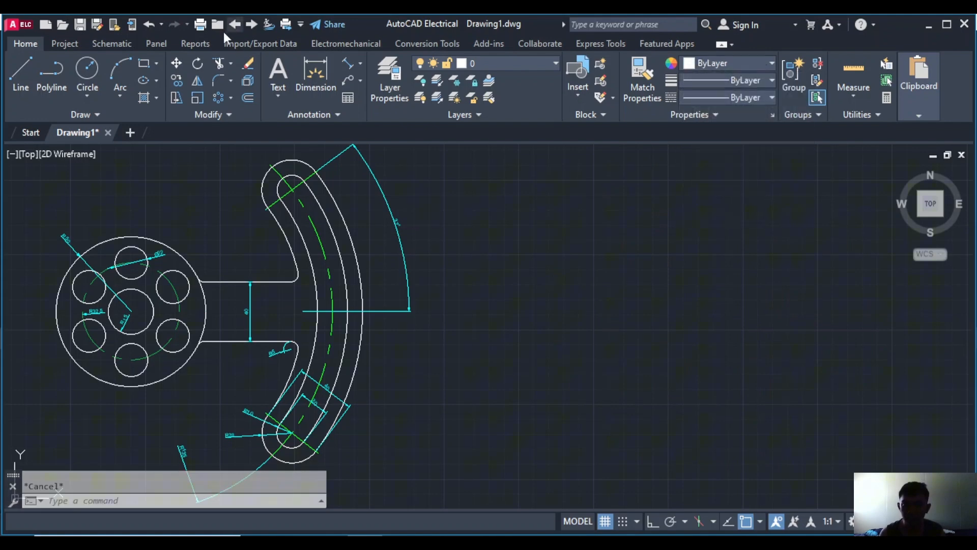
left_click(87, 67)
left_click(677, 309)
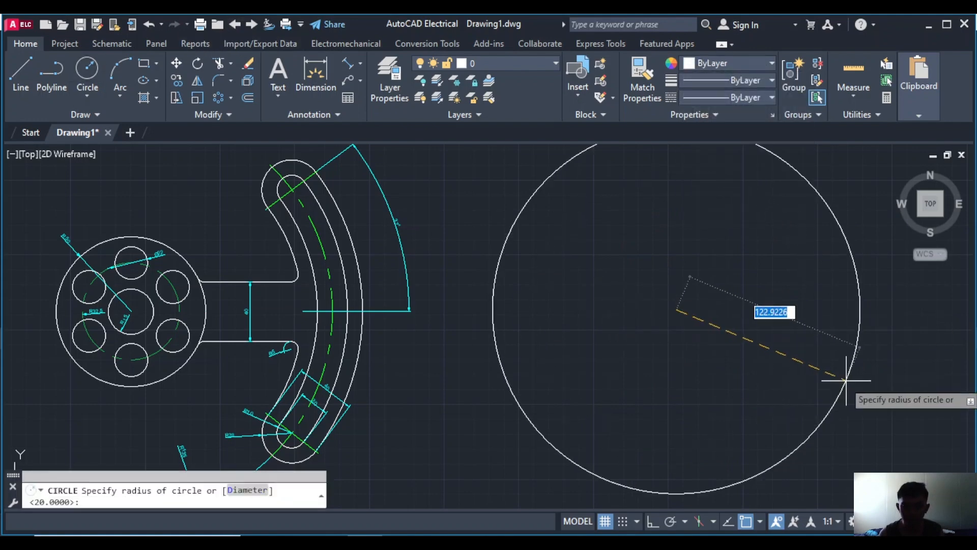
key("Escape")
Draw a circle of radius 50 in the empty area beside the finished reference drawings
scroll(801, 353, "down", 6)
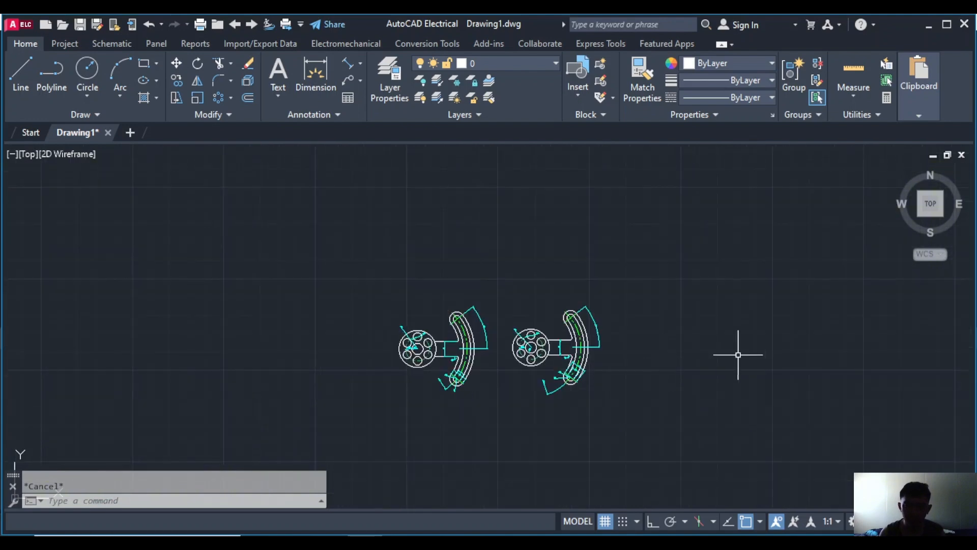
middle_click_drag(738, 355, 440, 321)
scroll(414, 329, "up", 5)
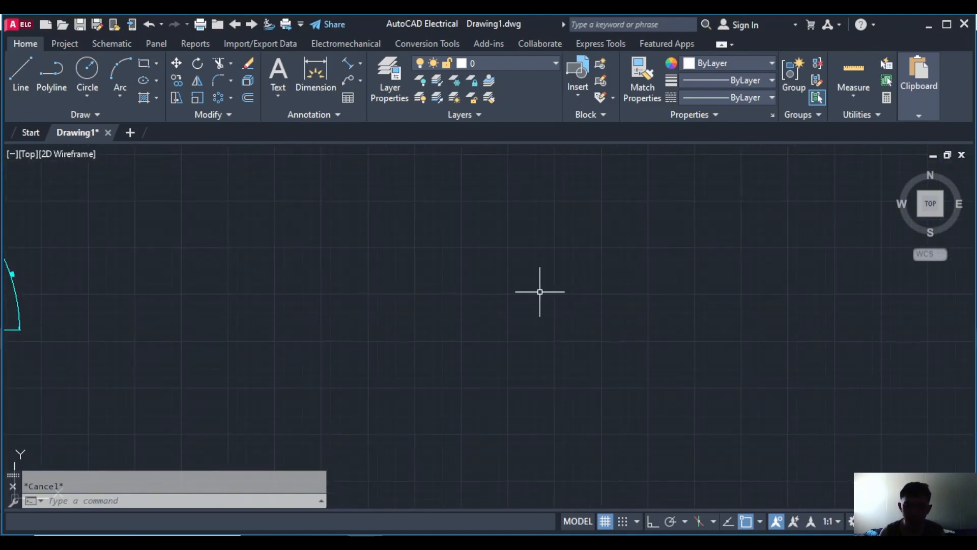
left_click(87, 71)
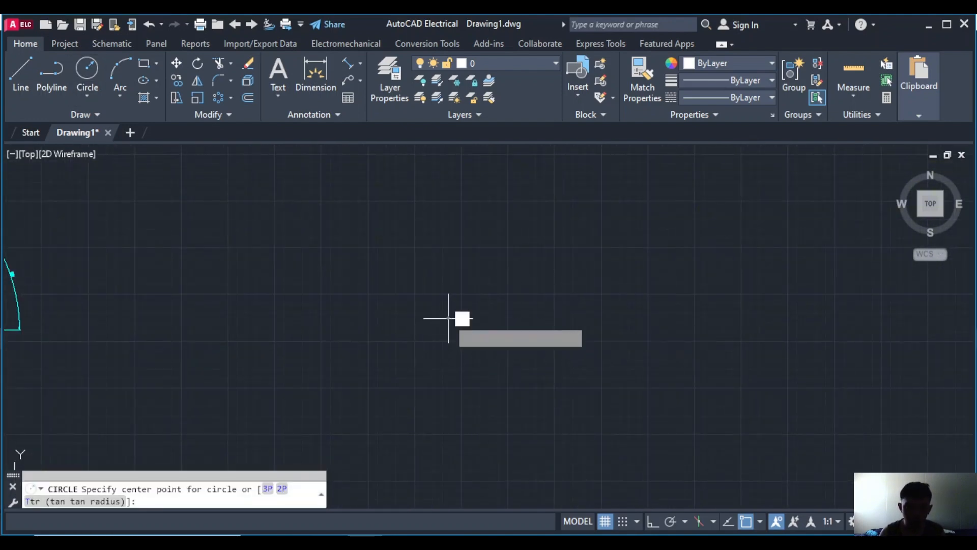
left_click(448, 318)
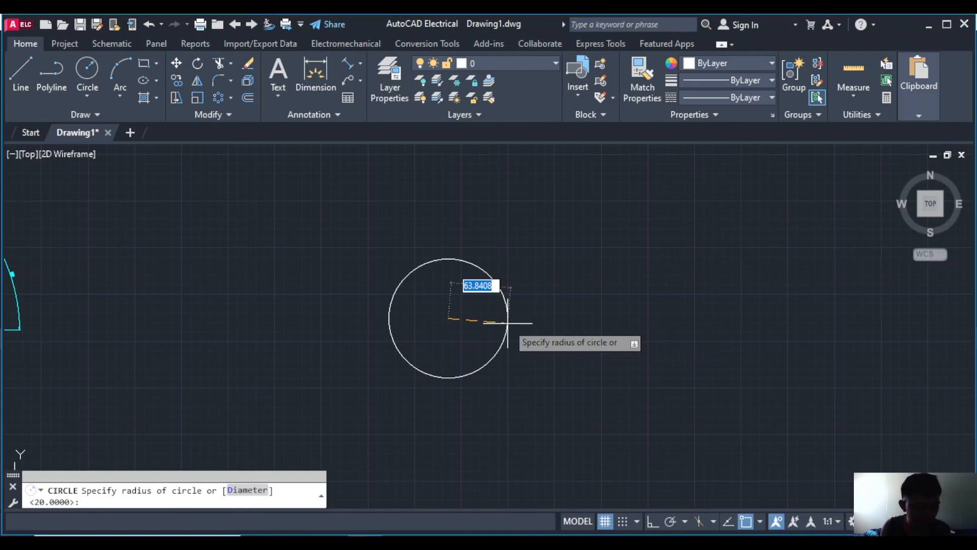
type("50")
key("Return")
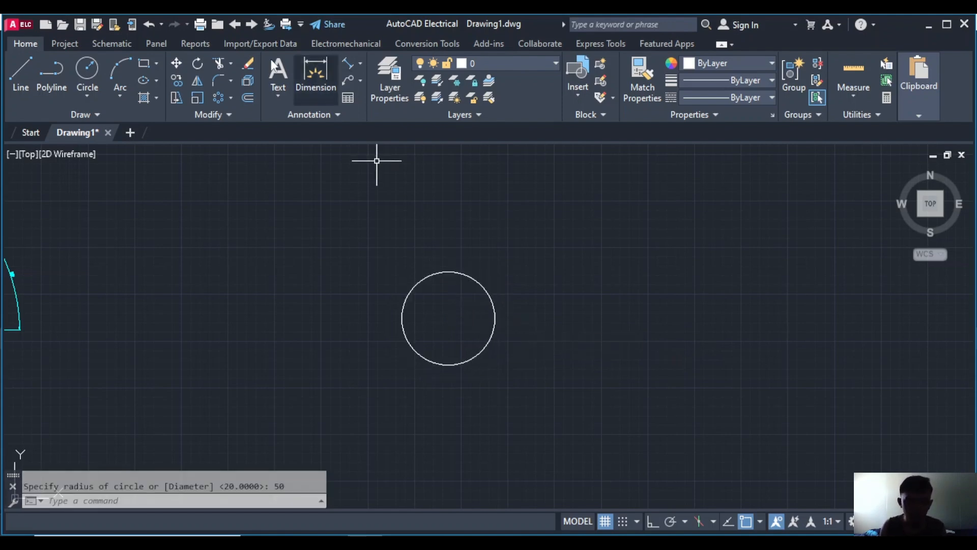
key("Return")
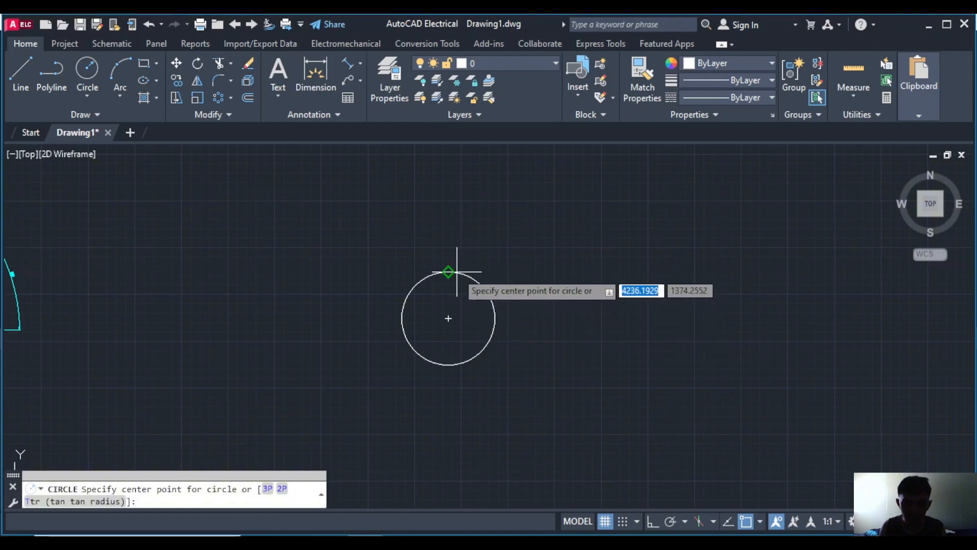
left_click(448, 317)
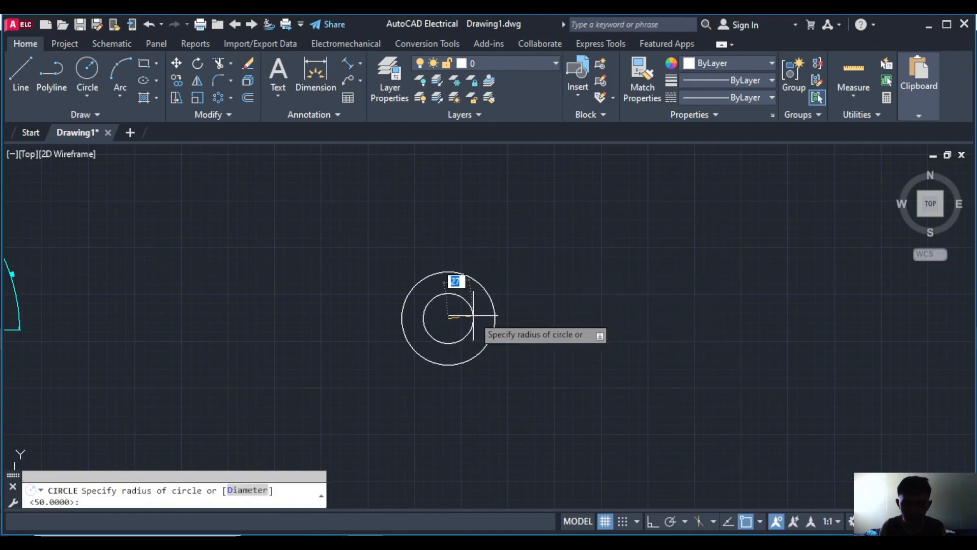
key("Escape")
Set the current object color to green 19,155,72 and the current linetype to CENTER
left_click(741, 63)
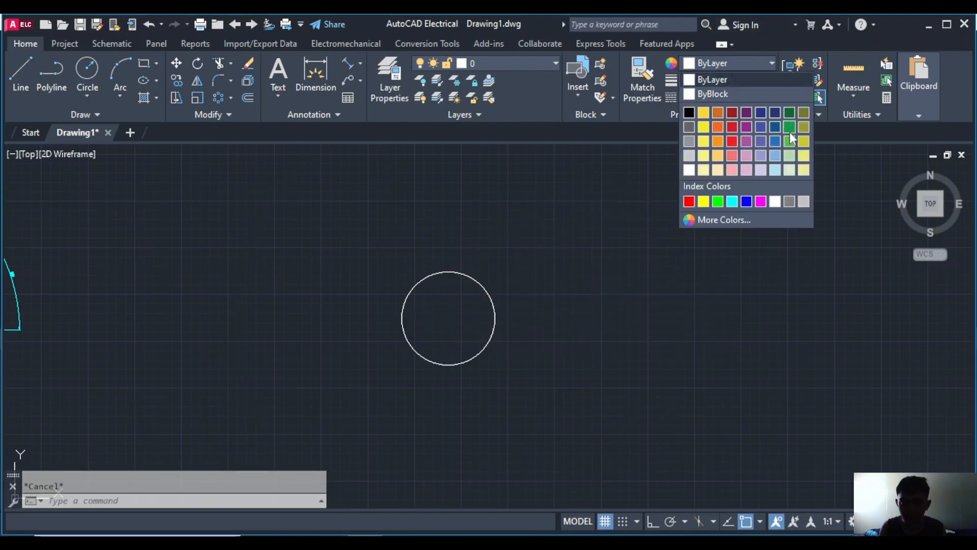
left_click(789, 132)
left_click(750, 98)
left_click(749, 116)
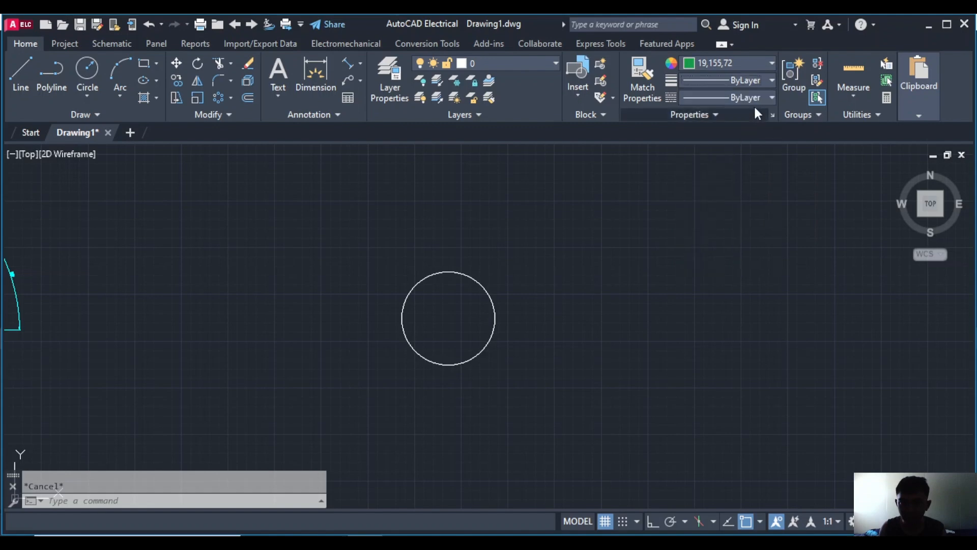
left_click(751, 98)
left_click(749, 145)
Draw a green center-line circle of radius 32.5 concentric with the radius 50 circle
key("Return")
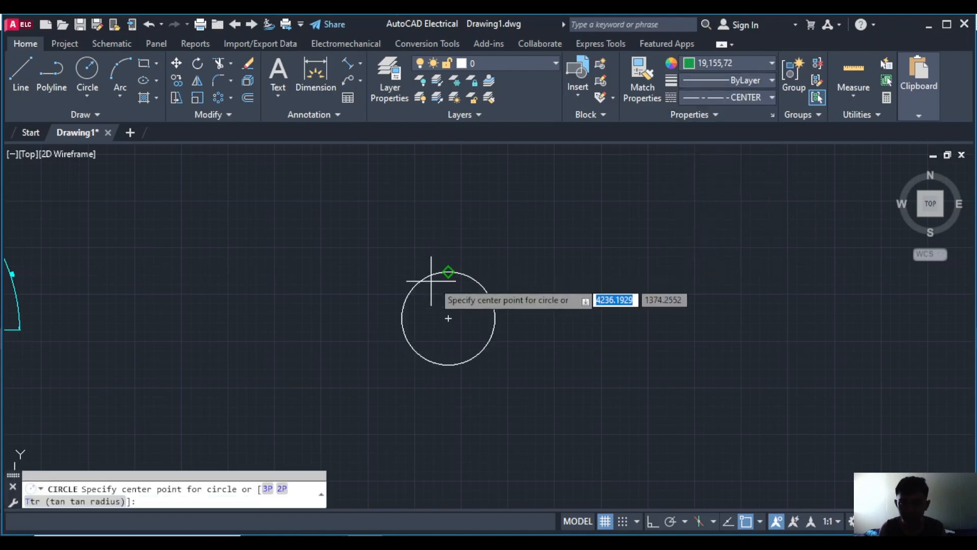
left_click(448, 318)
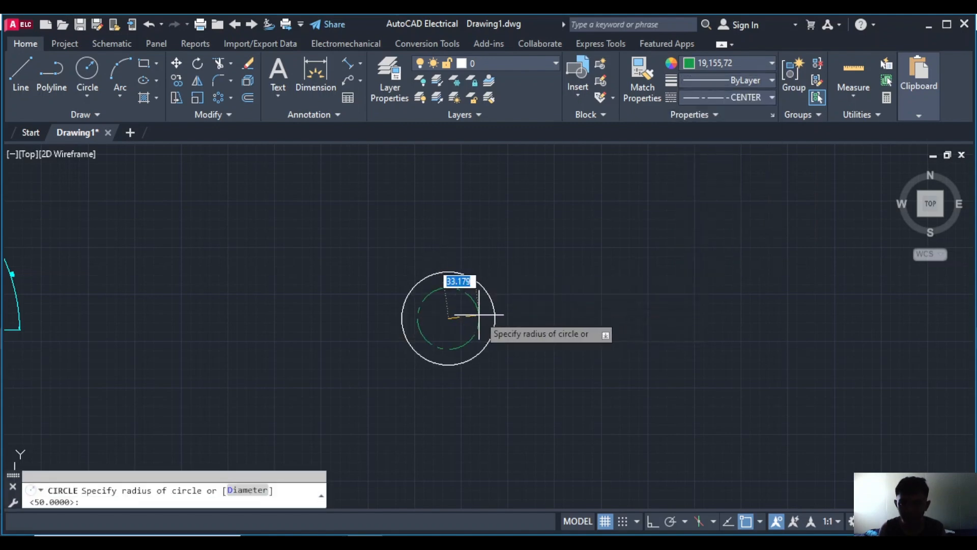
type("32.")
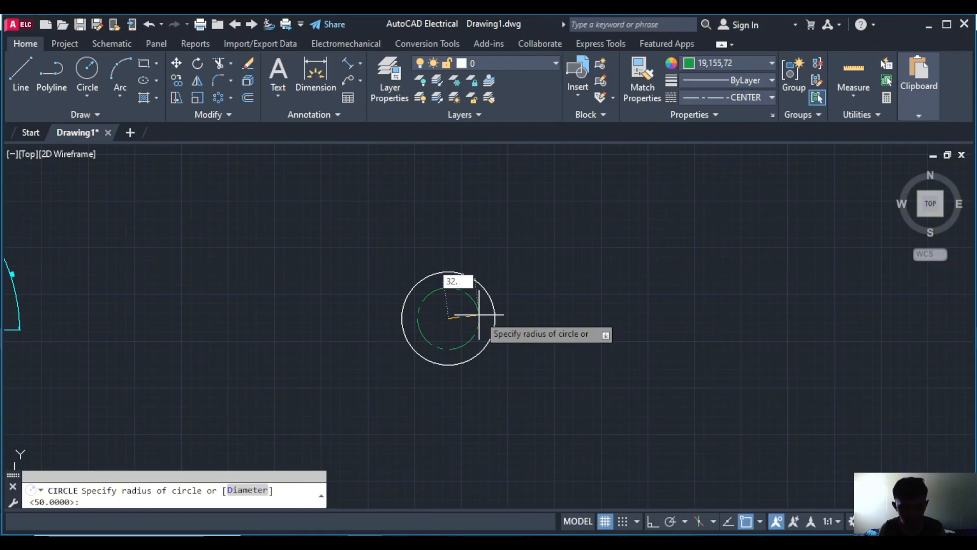
type("5")
key("Return")
Examine the circle dimensions on the round hub of the finished reference drawing
scroll(484, 306, "up", 4)
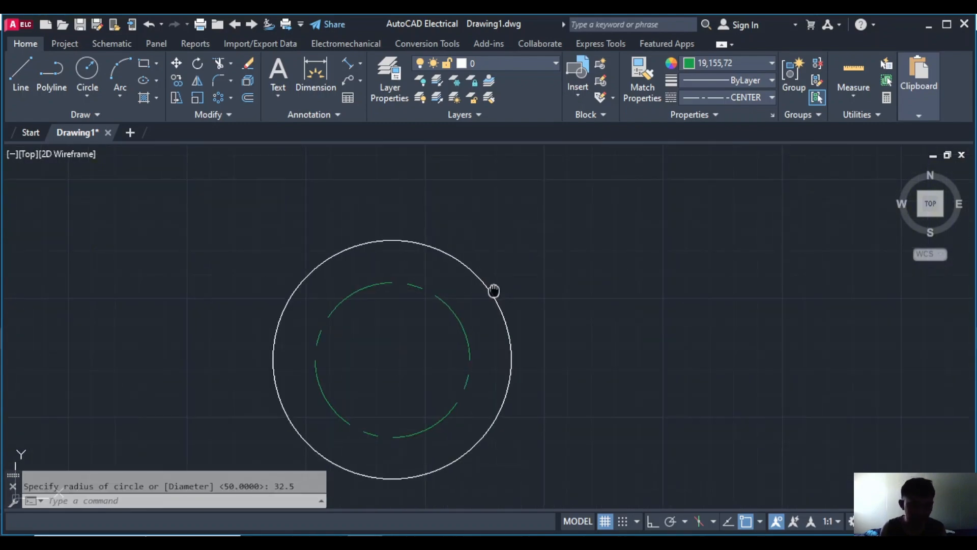
middle_click_drag(494, 291, 878, 266)
scroll(224, 296, "down", 8)
scroll(145, 302, "up", 6)
mouse_move(105, 302)
middle_mouse_down()
mouse_move(176, 304)
mouse_move(155, 308)
mouse_move(611, 379)
middle_mouse_up()
scroll(312, 225, "up", 2)
middle_click_drag(691, 410, 631, 287)
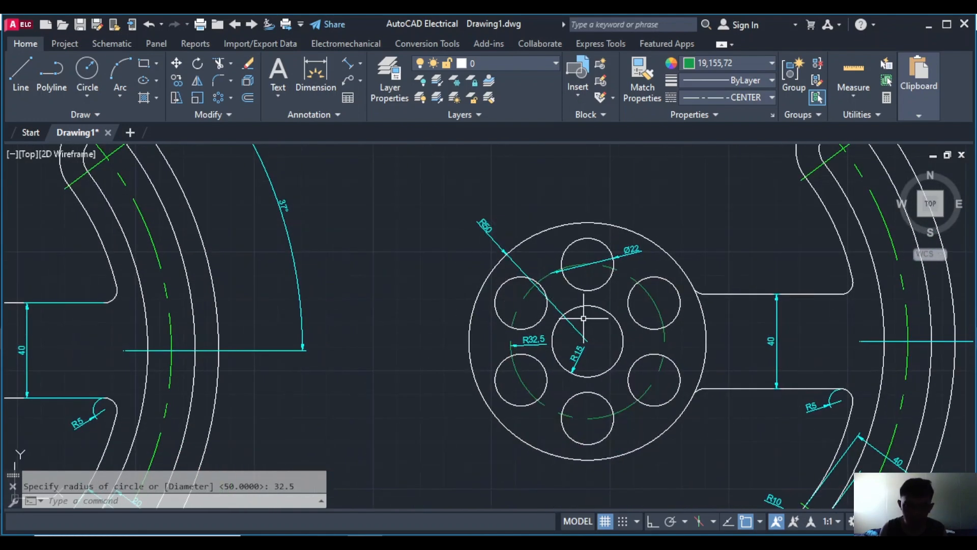
scroll(943, 397, "down", 2)
middle_click_drag(942, 397, 197, 368)
scroll(920, 345, "down", 2)
middle_click_drag(870, 341, 575, 339)
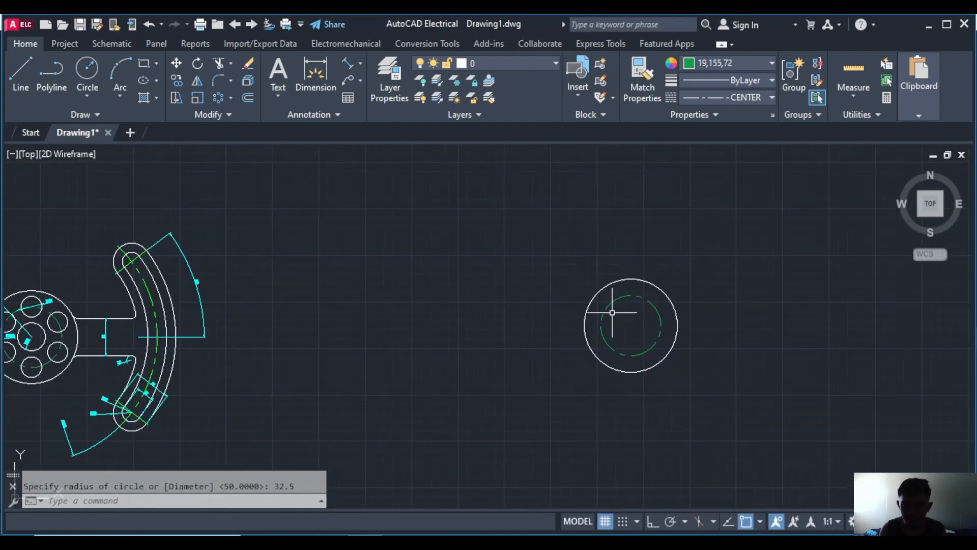
scroll(612, 313, "up", 2)
key("Return")
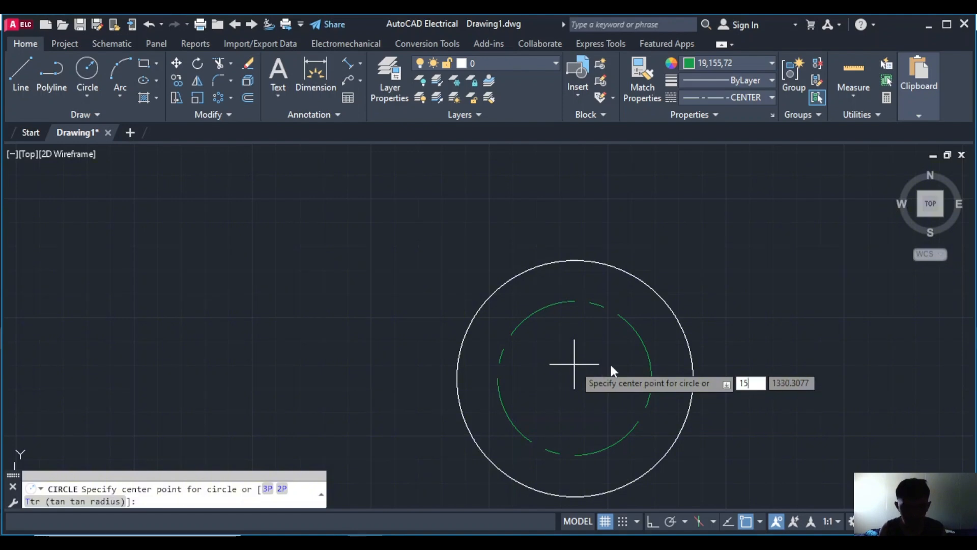
key("Escape")
key("Return")
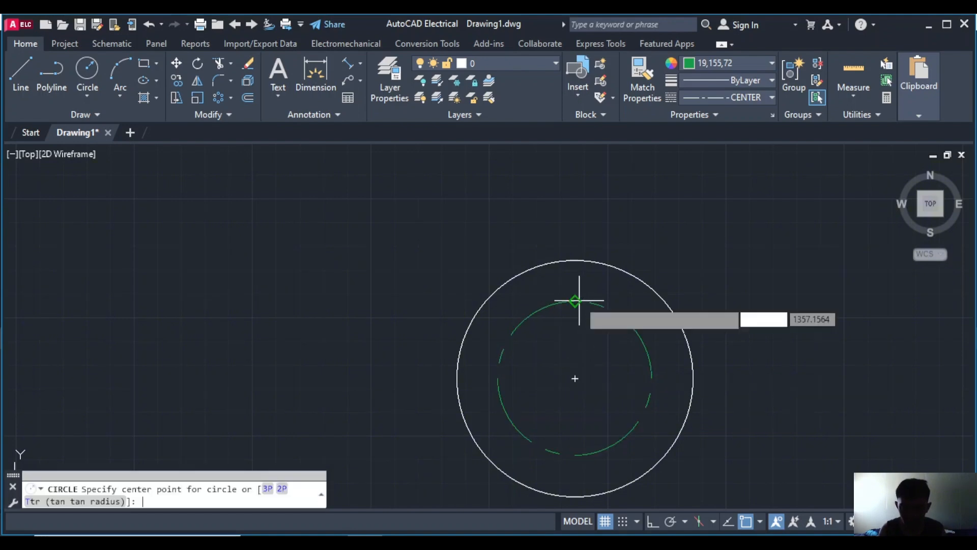
left_click(575, 378)
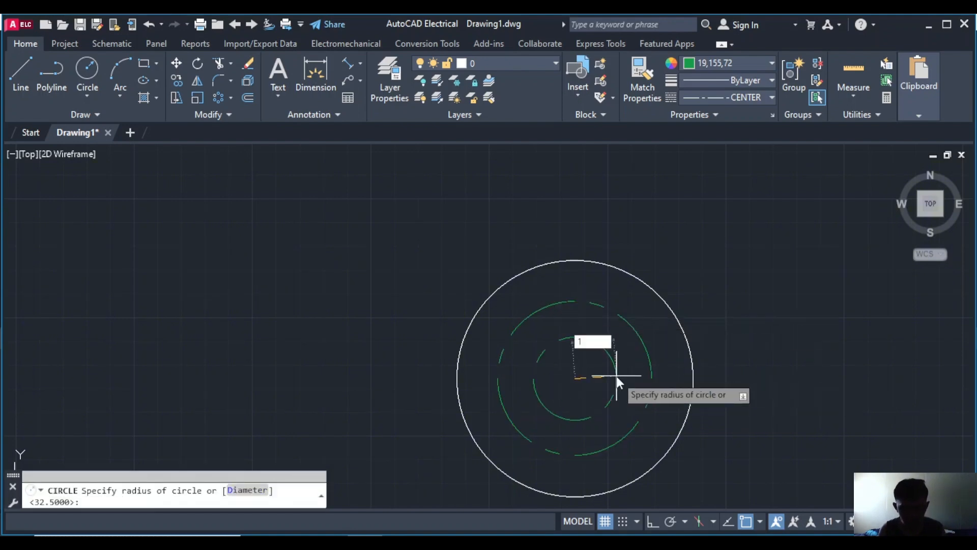
key("Escape")
Set both the current object color and the current linetype to ByLayer
left_click(741, 63)
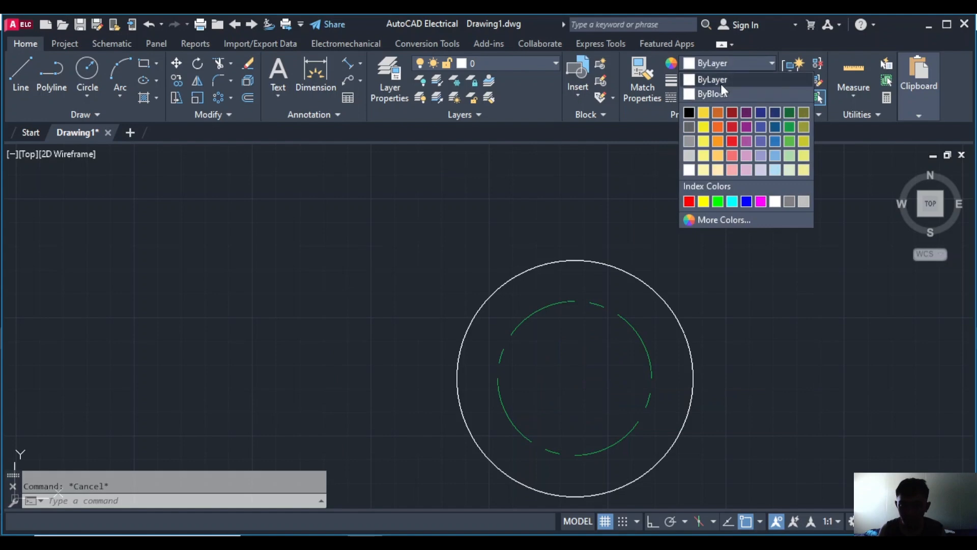
left_click(721, 82)
left_click(733, 98)
left_click(722, 113)
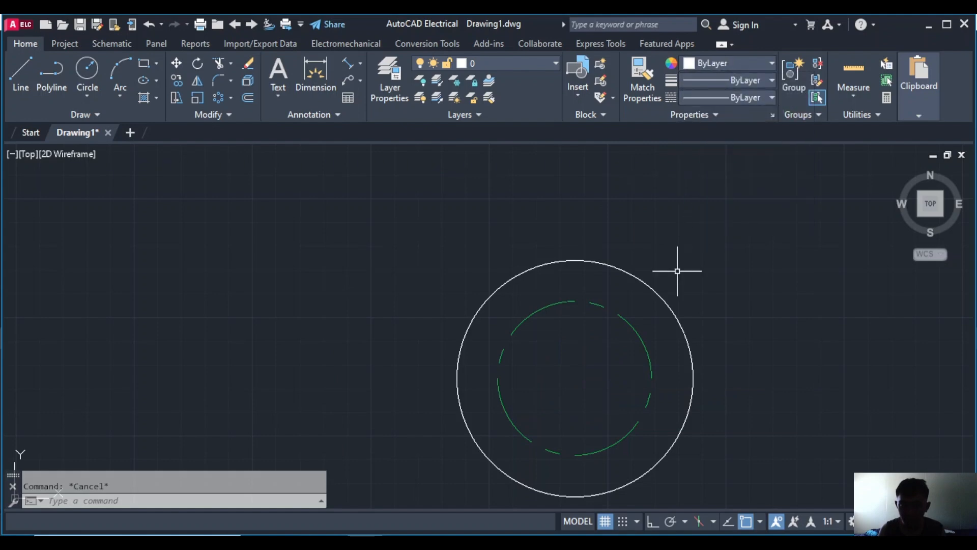
Draw a circle of radius 15 at the common center of the two existing circles
key("Return")
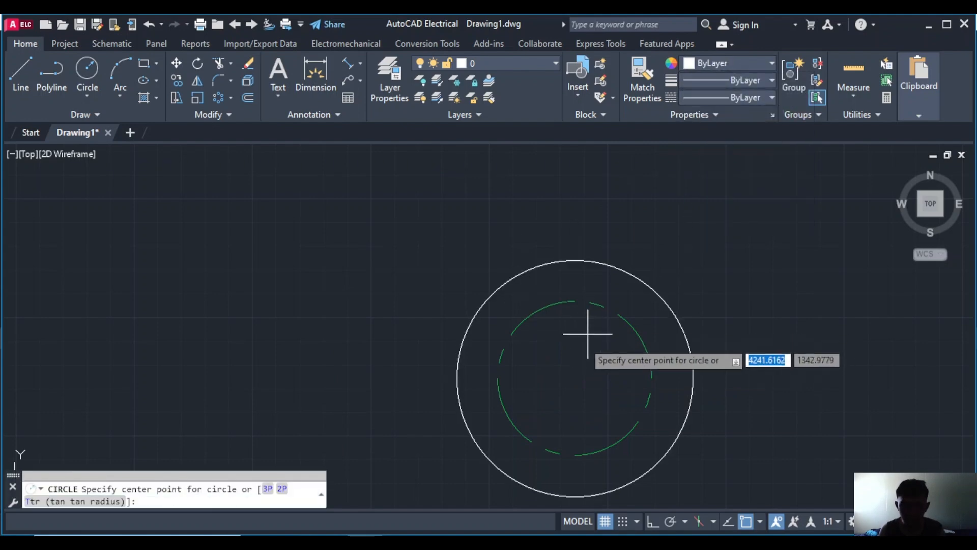
left_click(575, 378)
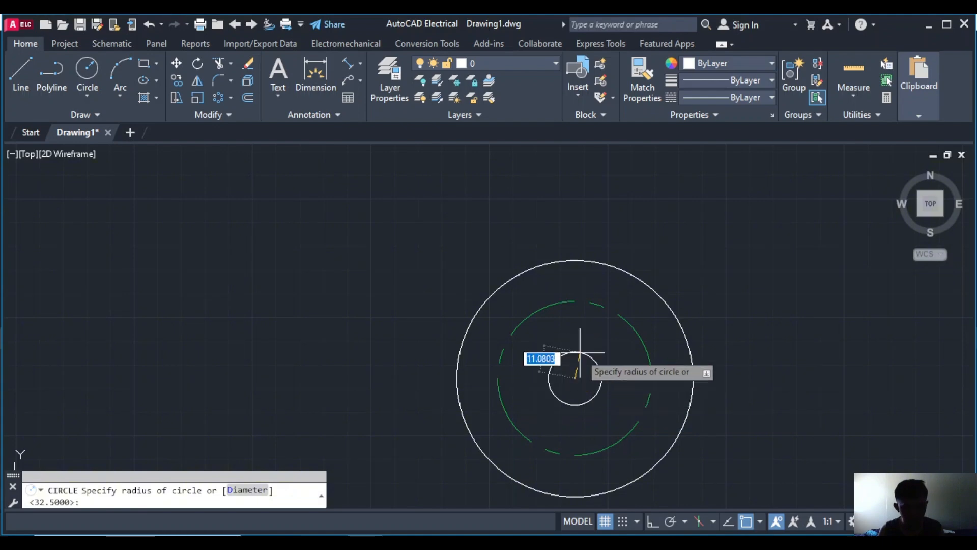
key("Return")
Examine the diameter and arrangement of the small holes on the reference drawing's hub
middle_click_drag(339, 263, 876, 253)
middle_click_drag(215, 298, 838, 256)
scroll(838, 256, "down", 2)
scroll(608, 300, "up", 4)
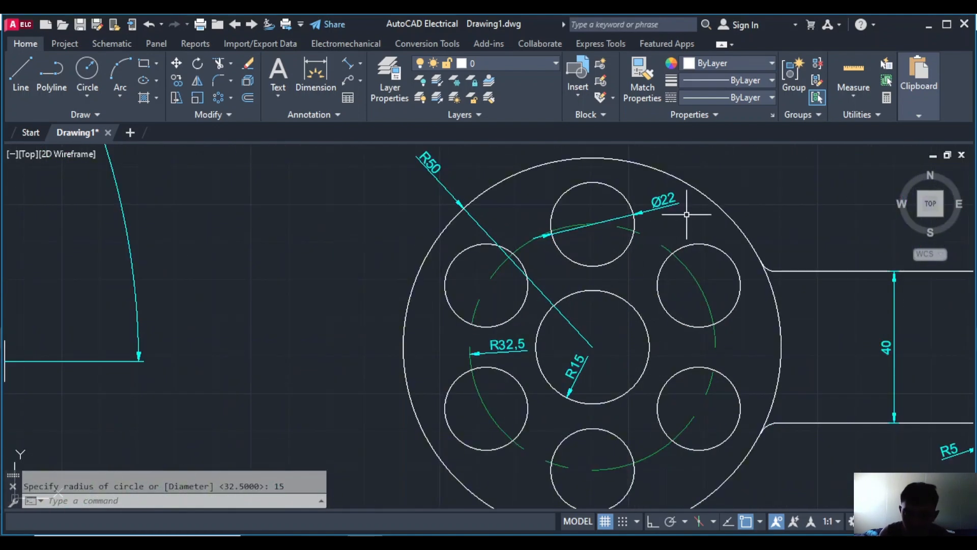
scroll(762, 336, "down", 3)
scroll(828, 324, "up", 1)
middle_click_drag(828, 324, 396, 325)
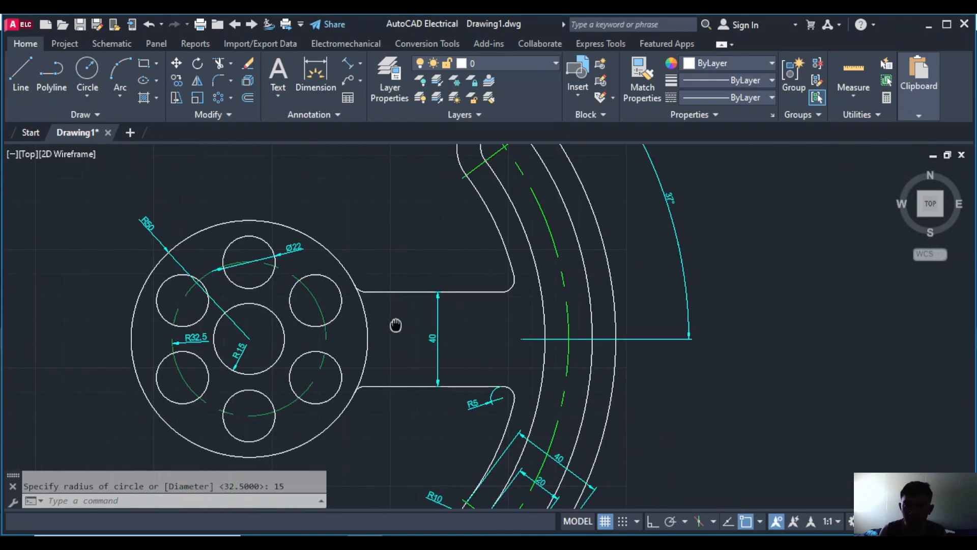
scroll(268, 245, "up", 4)
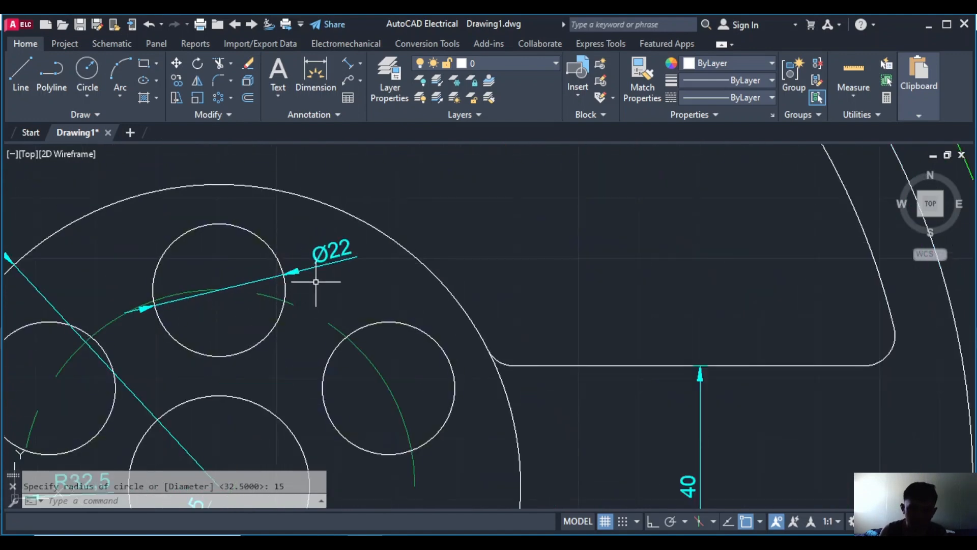
scroll(510, 245, "down", 4)
mouse_move(519, 242)
middle_mouse_down()
mouse_move(458, 231)
mouse_move(56, 222)
middle_mouse_up()
scroll(646, 305, "down", 4)
scroll(753, 280, "down", 2)
middle_click_drag(768, 259, 398, 279)
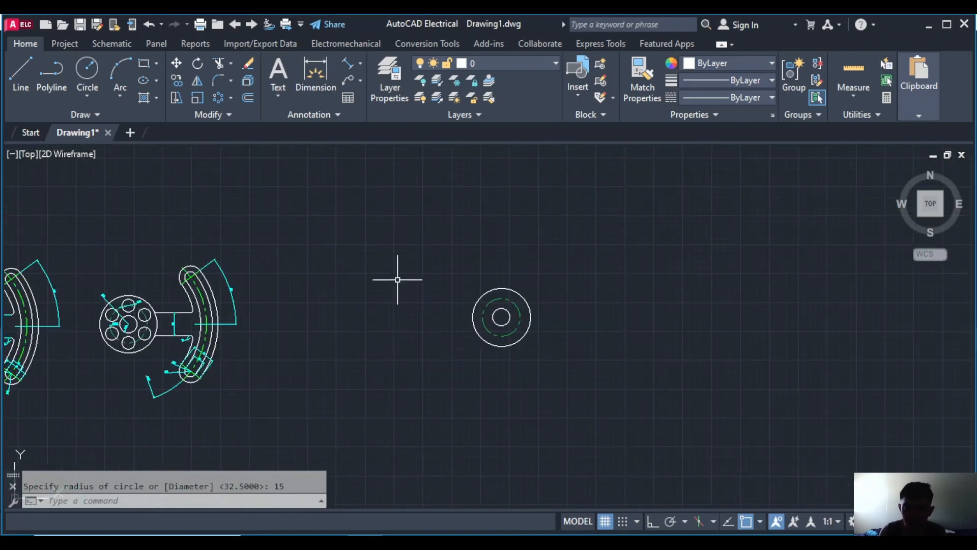
Draw a circle of radius 11 centered on the top quadrant of the green center-line circle
scroll(417, 269, "up", 6)
mouse_move(681, 279)
middle_mouse_down()
mouse_move(594, 280)
mouse_move(410, 227)
mouse_move(433, 176)
middle_mouse_up()
scroll(433, 176, "down", 2)
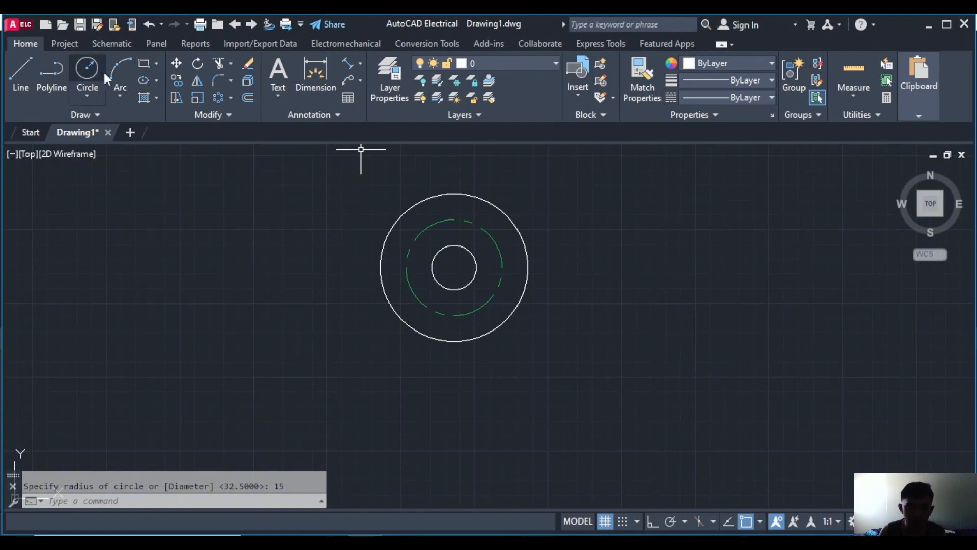
left_click(87, 67)
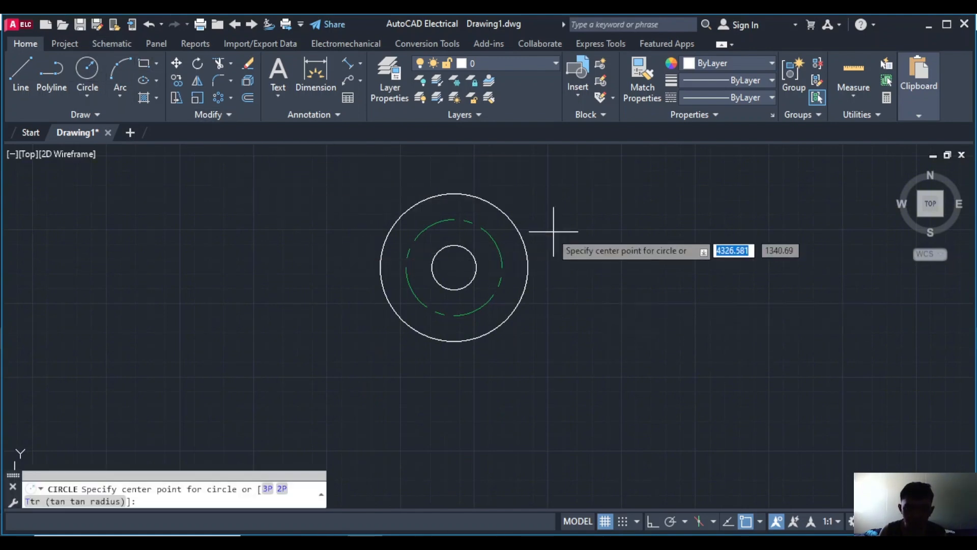
left_click(454, 220)
type("1")
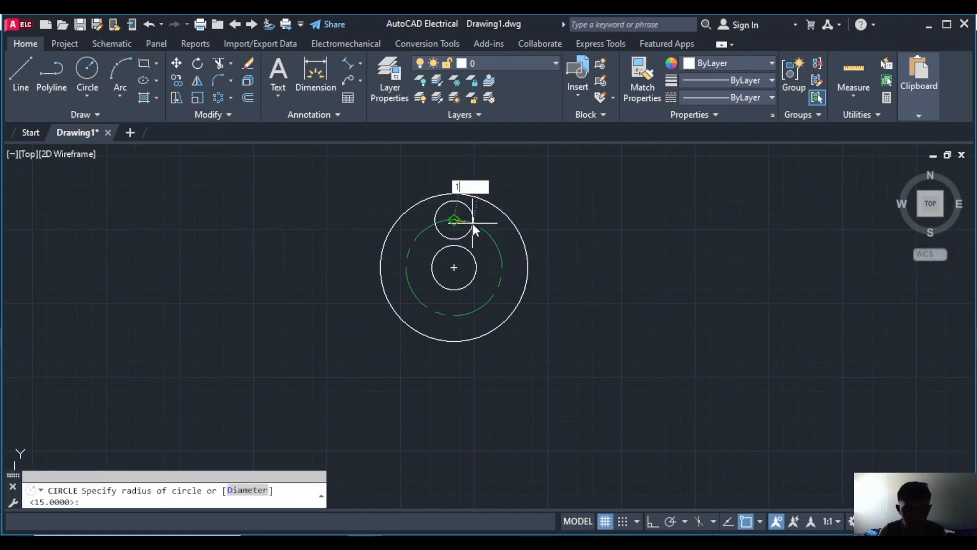
type("1")
key("Return")
scroll(471, 207, "up", 4)
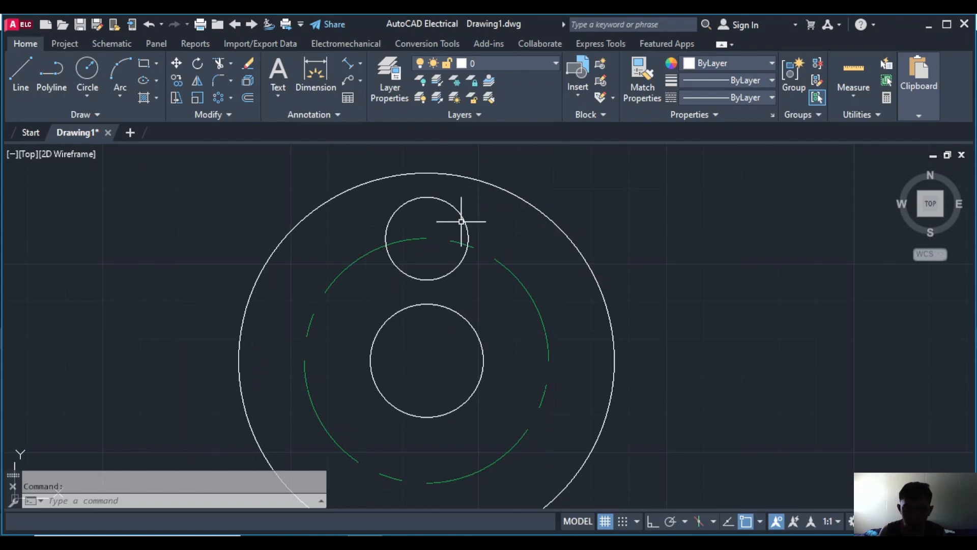
Create a polar array of six copies of the radius 11 circle around the hub's center, filling 360 degrees
scroll(461, 222, "down", 2)
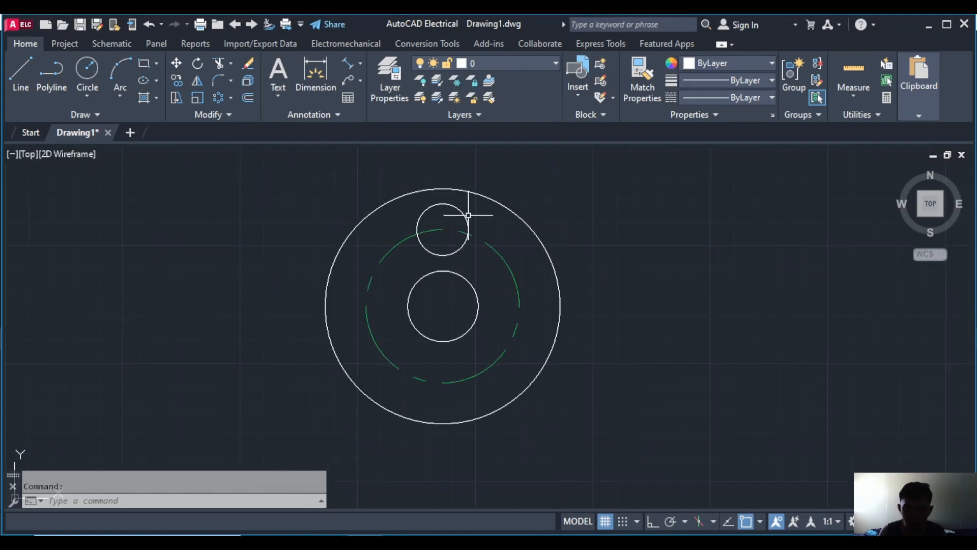
left_click(218, 97)
left_click(218, 97)
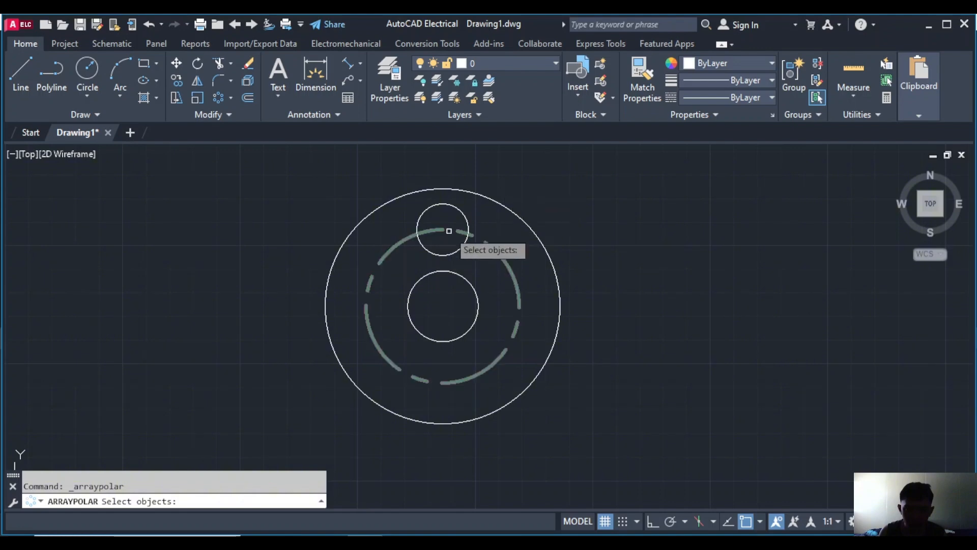
left_click(456, 252)
key("Return")
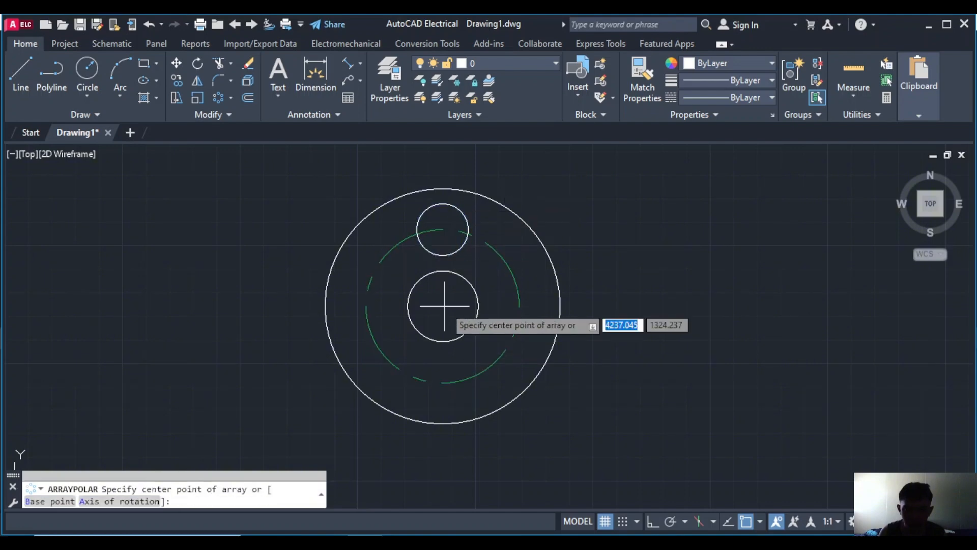
left_click(442, 306)
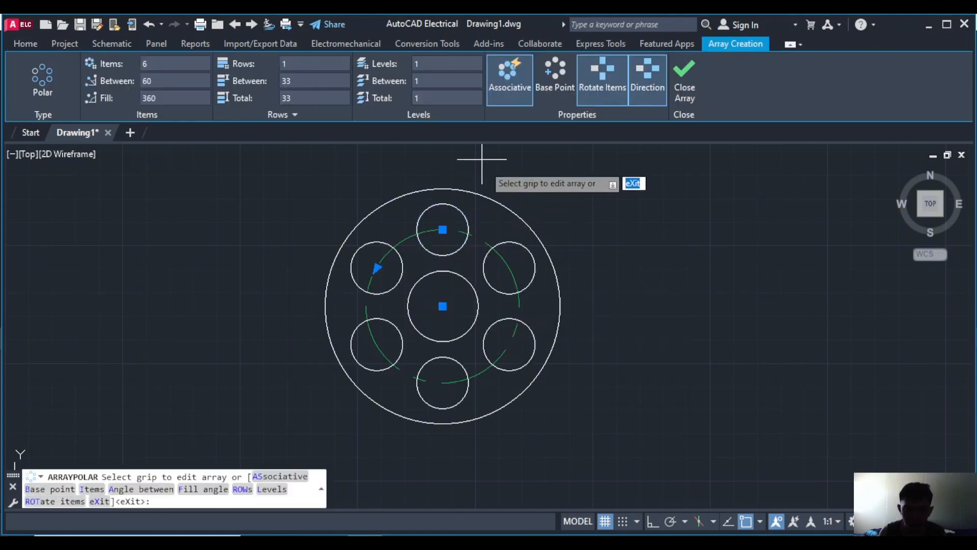
key("Escape")
Examine the arm width, fillet radius, slot radii, slot widths and center-line arc radius on the dimensioned reference drawing
scroll(470, 263, "down", 2)
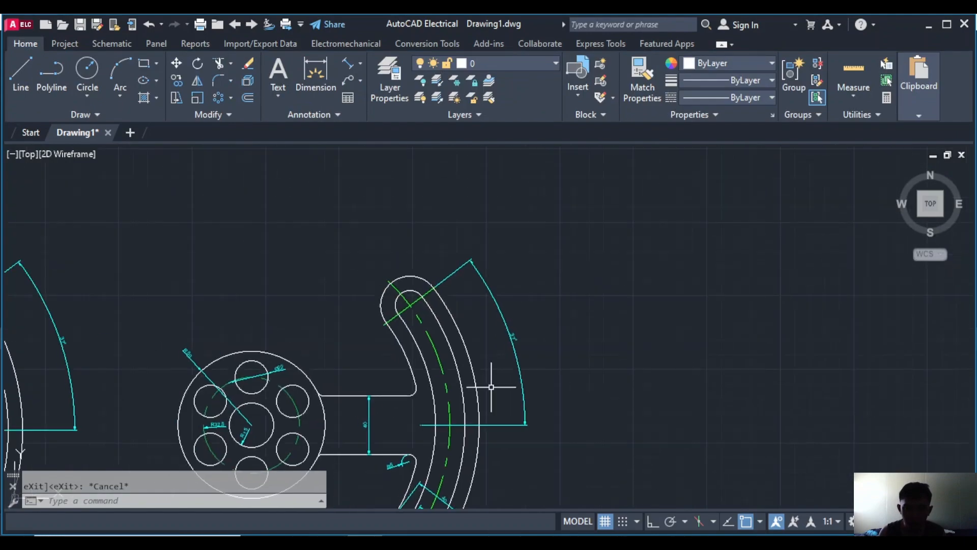
scroll(512, 331, "up", 3)
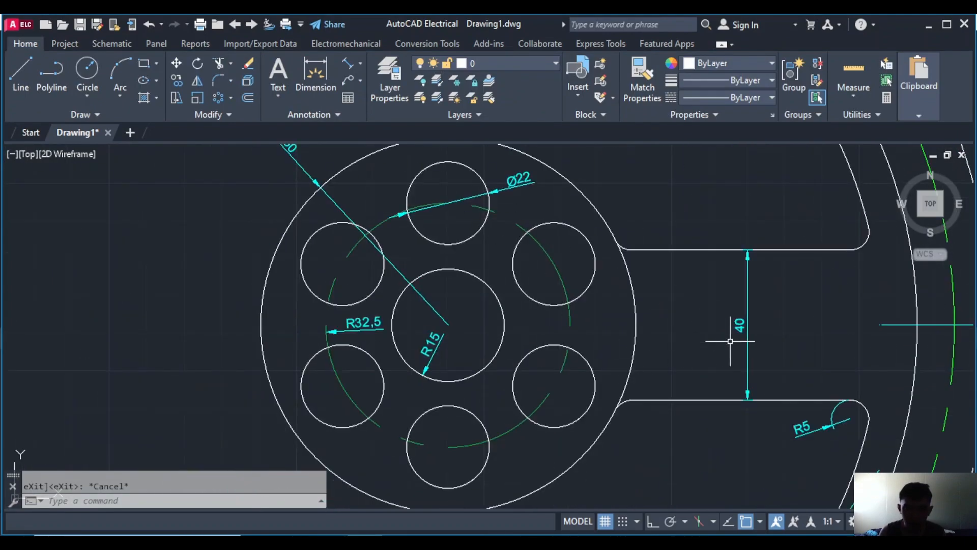
scroll(611, 337, "down", 2)
middle_click_drag(608, 333, 197, 393)
middle_click_drag(854, 351, 914, 252)
scroll(913, 252, "down", 4)
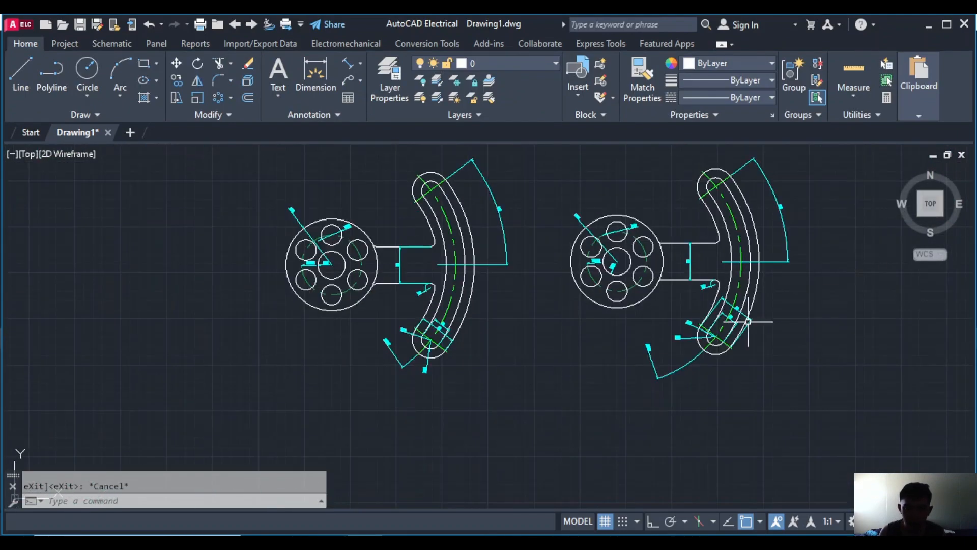
scroll(662, 351, "up", 4)
scroll(642, 384, "up", 2)
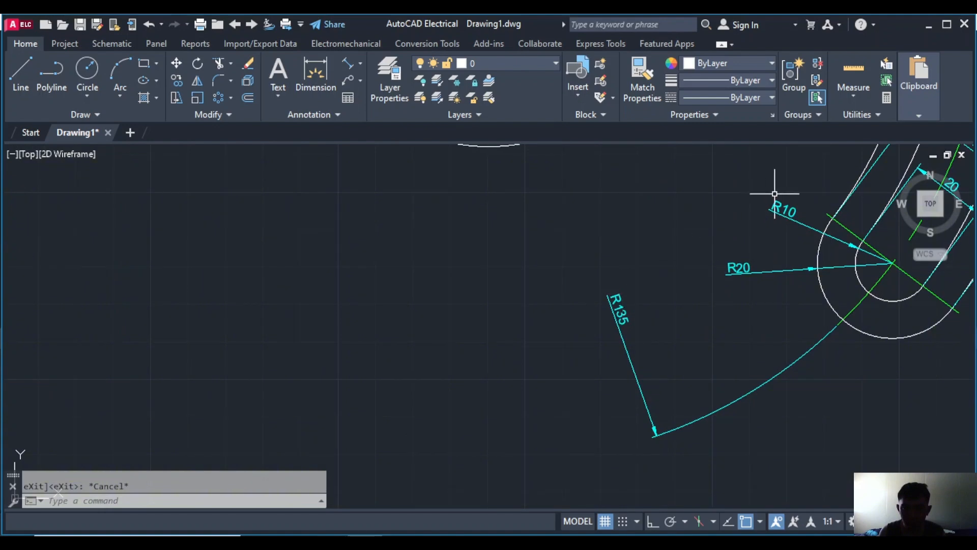
scroll(821, 197, "down", 3)
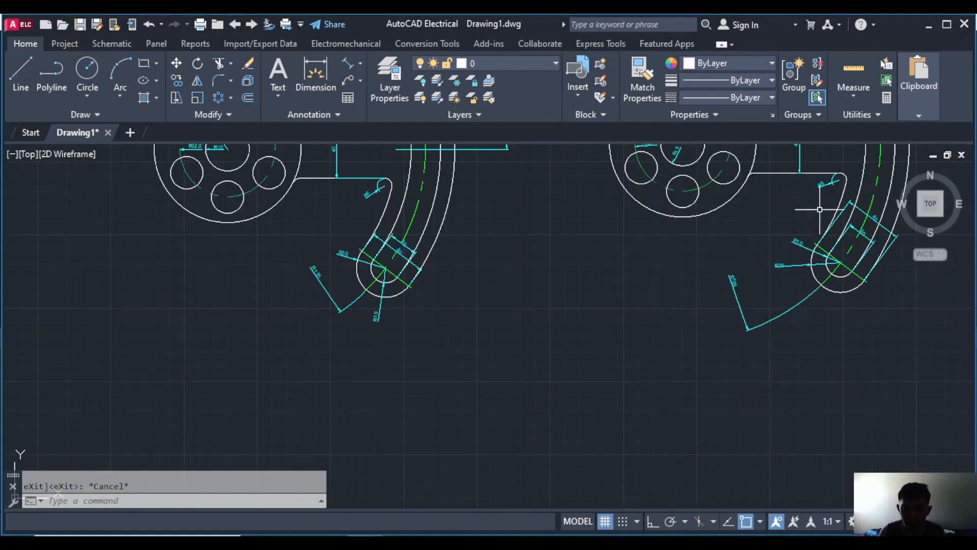
scroll(835, 219, "up", 2)
scroll(830, 217, "down", 1)
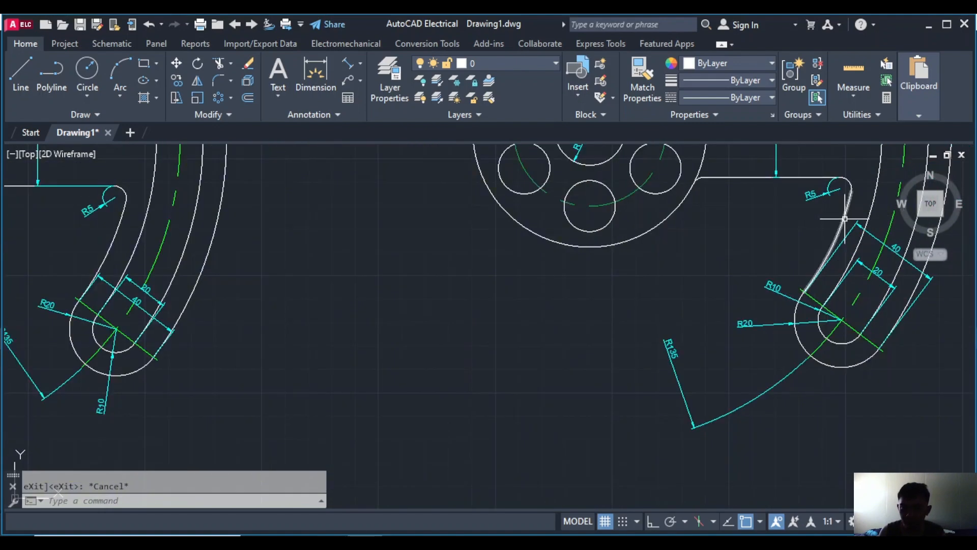
scroll(844, 224, "down", 2)
mouse_move(826, 224)
middle_mouse_down()
mouse_move(773, 244)
mouse_move(21, 339)
middle_mouse_up()
scroll(711, 304, "up", 4)
scroll(809, 287, "down", 6)
middle_click_drag(750, 314, 498, 346)
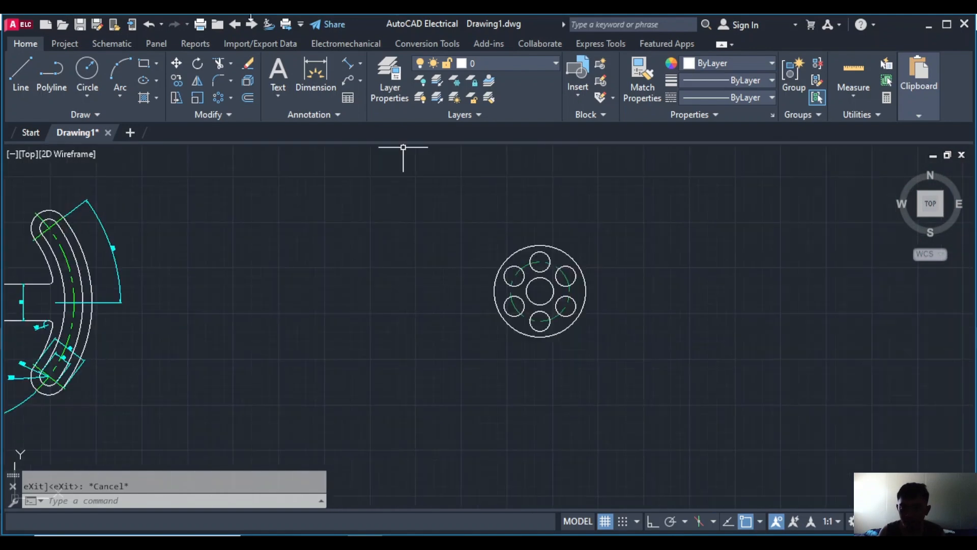
key("space")
scroll(547, 307, "up", 4)
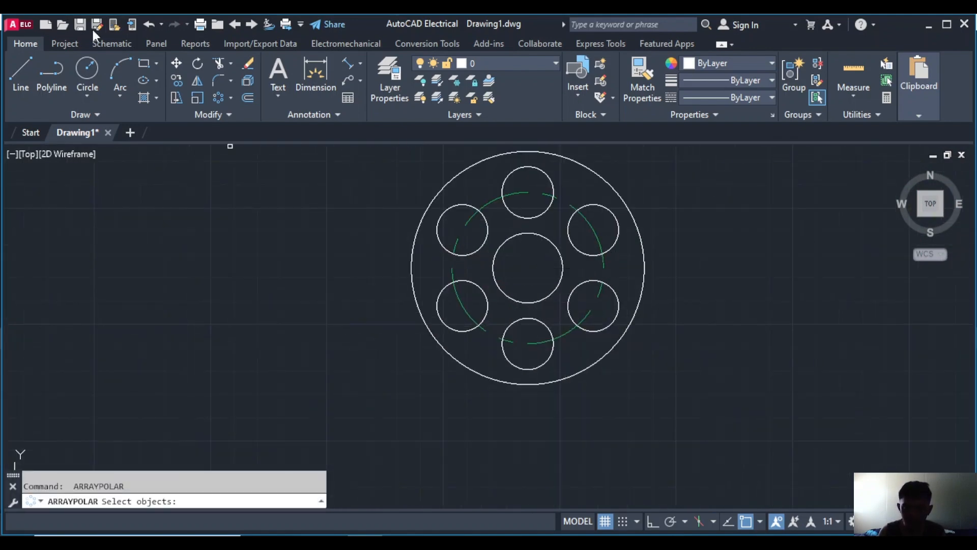
key("Escape")
Draw a circle of radius 115 at the hub's center
type("c")
key("space")
scroll(586, 303, "up", 4)
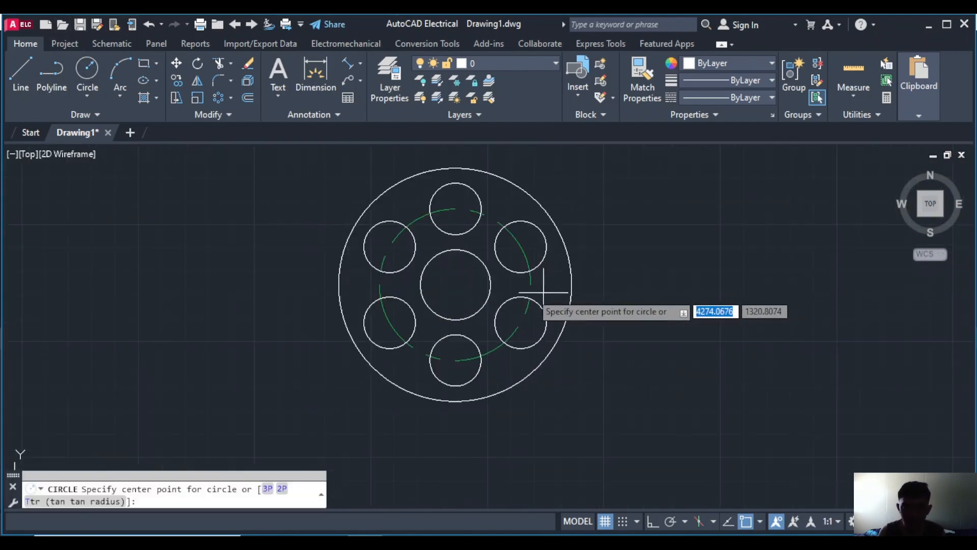
left_click(455, 285)
type("11")
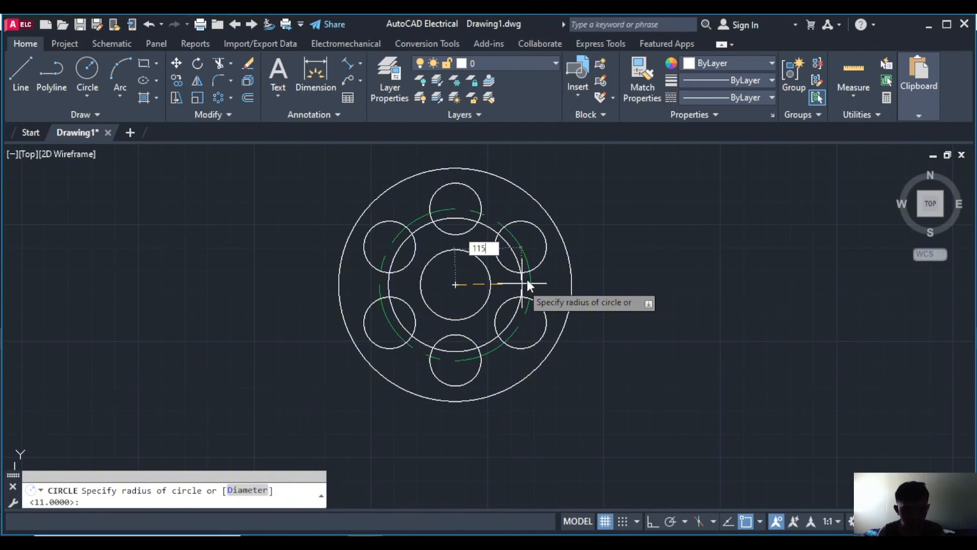
type("5")
key("Return")
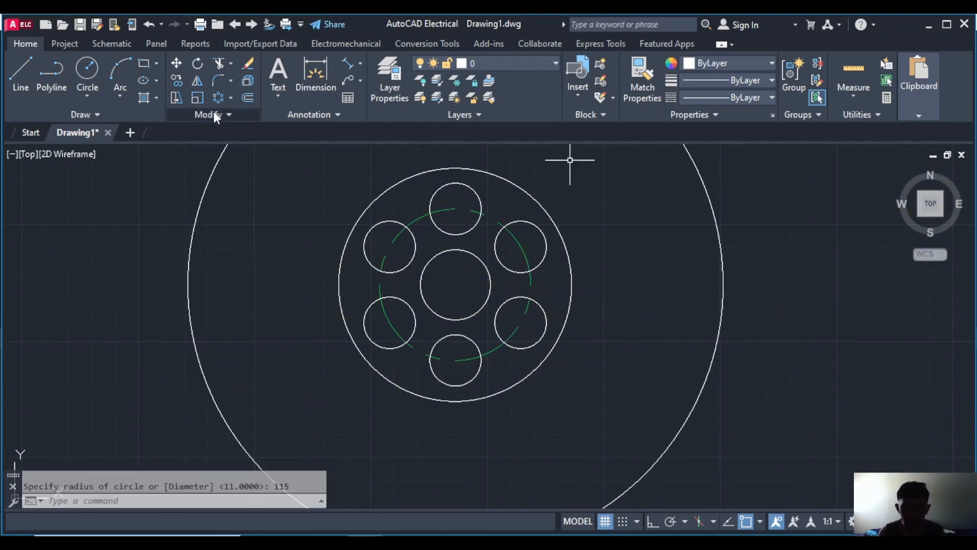
Offset the radius 115 circle outward by 10 four times in succession, each time from the newest circle
left_click(247, 98)
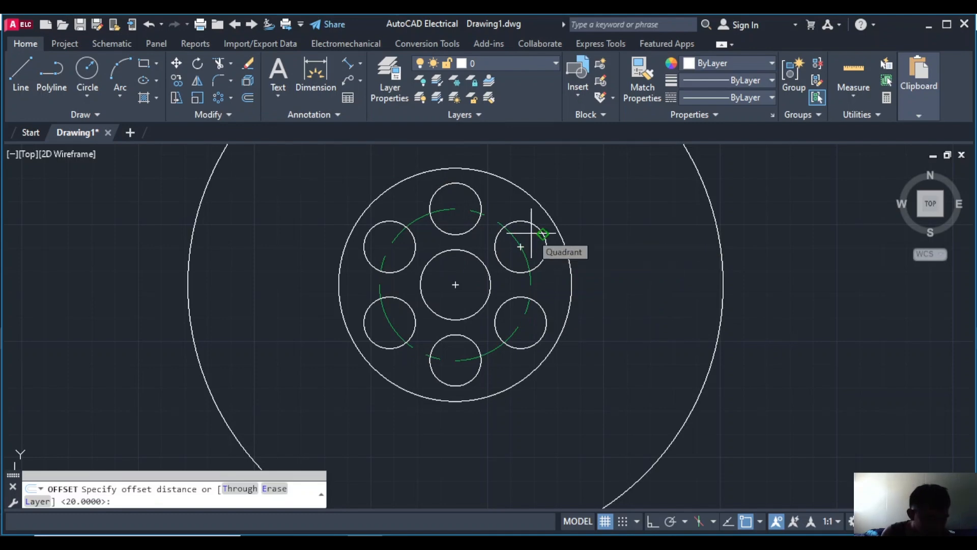
type("10")
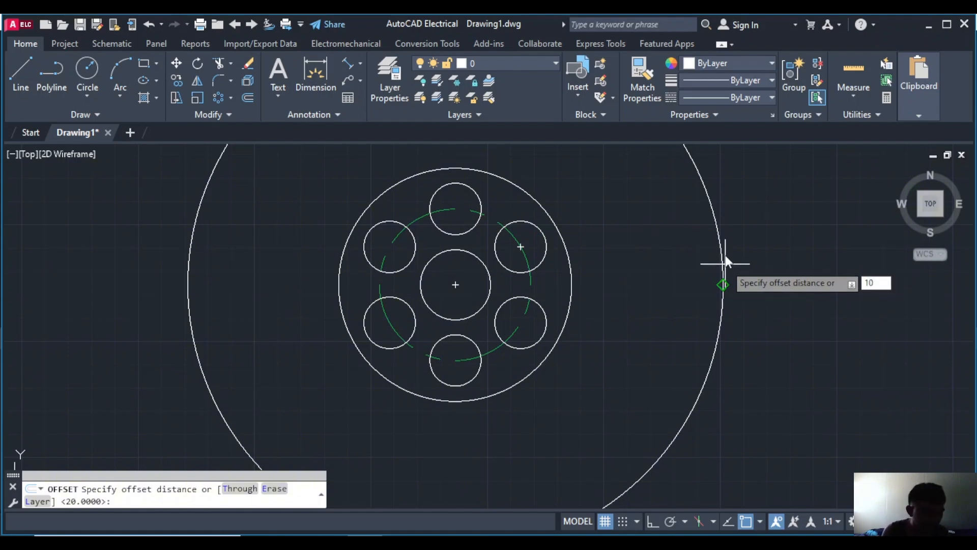
key("Return")
left_click(722, 278)
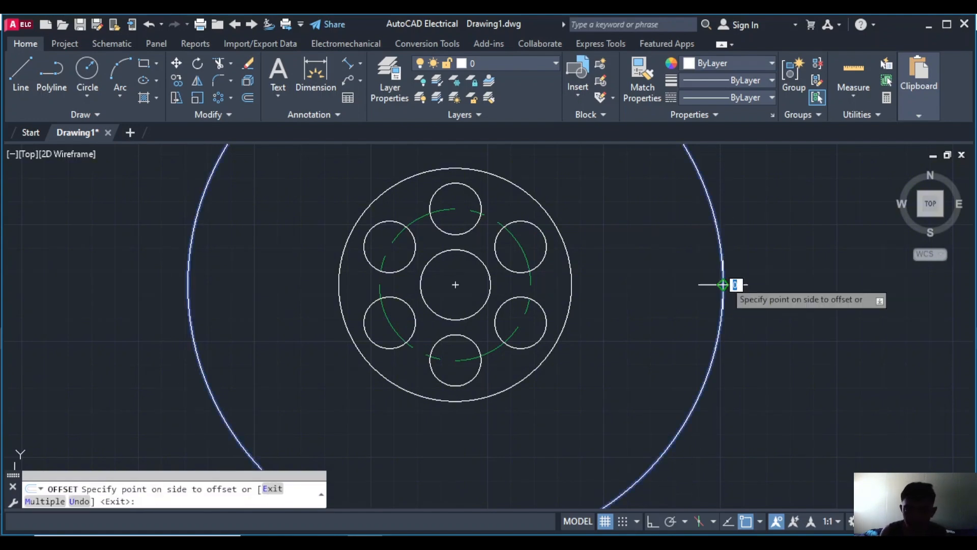
left_click(745, 277)
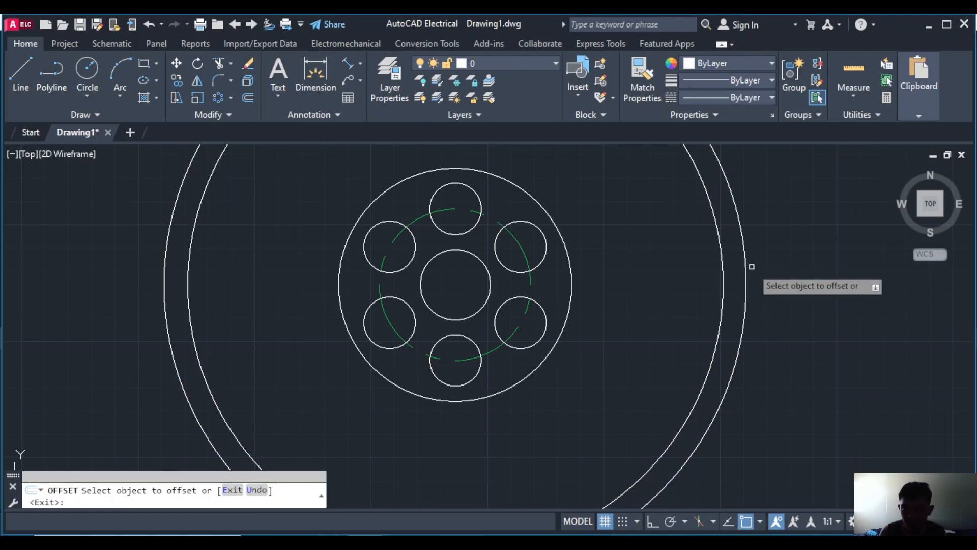
left_click(749, 266)
left_click(791, 264)
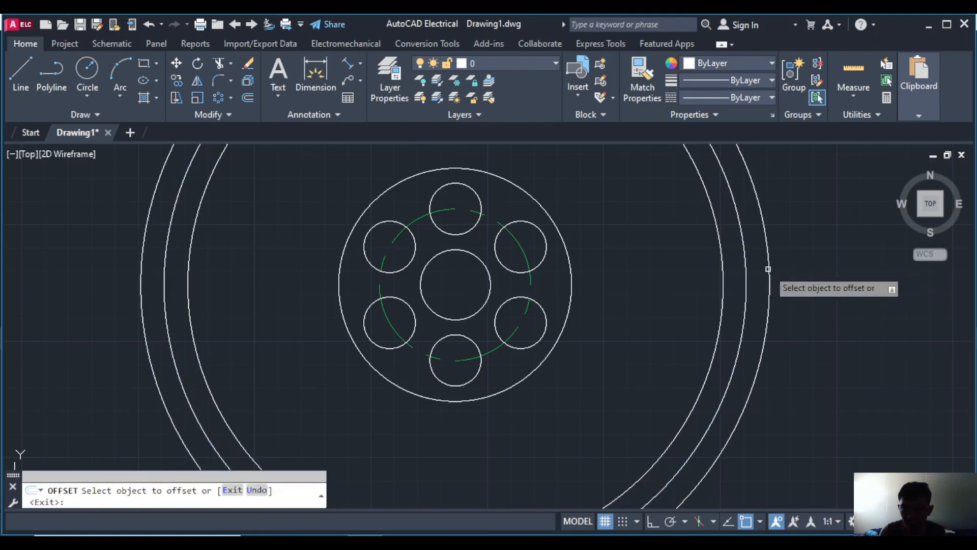
left_click(769, 267)
left_click(828, 265)
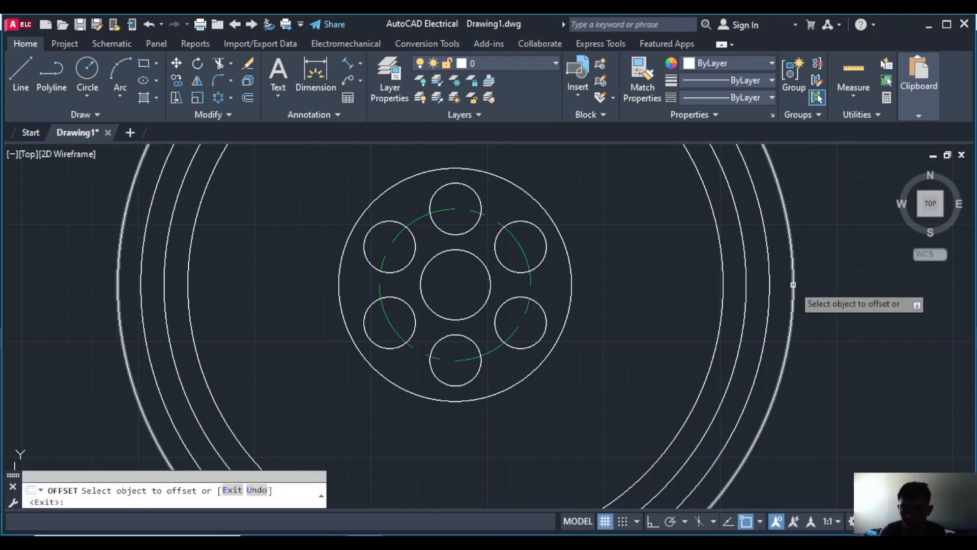
left_click(795, 290)
left_click(845, 283)
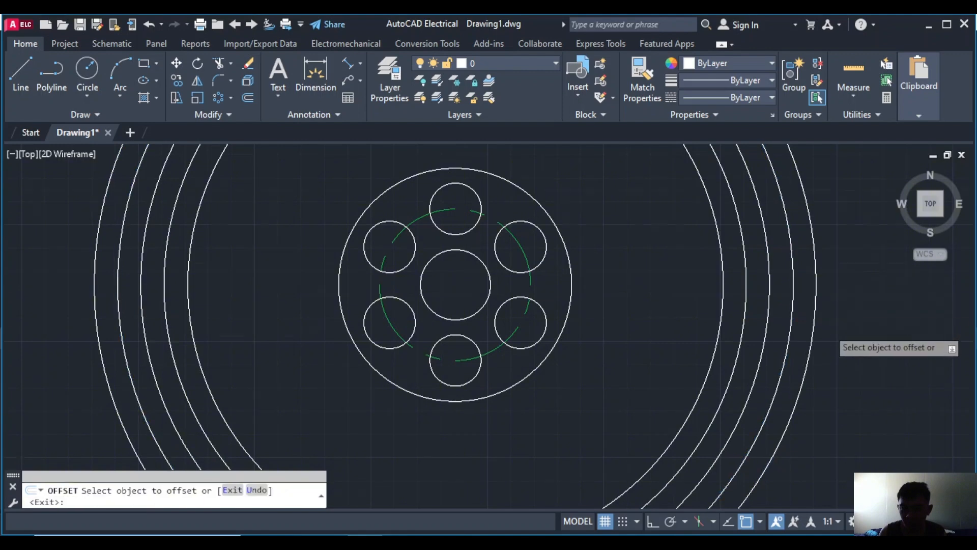
scroll(828, 329, "down", 3)
scroll(828, 329, "up", 3)
key("Escape")
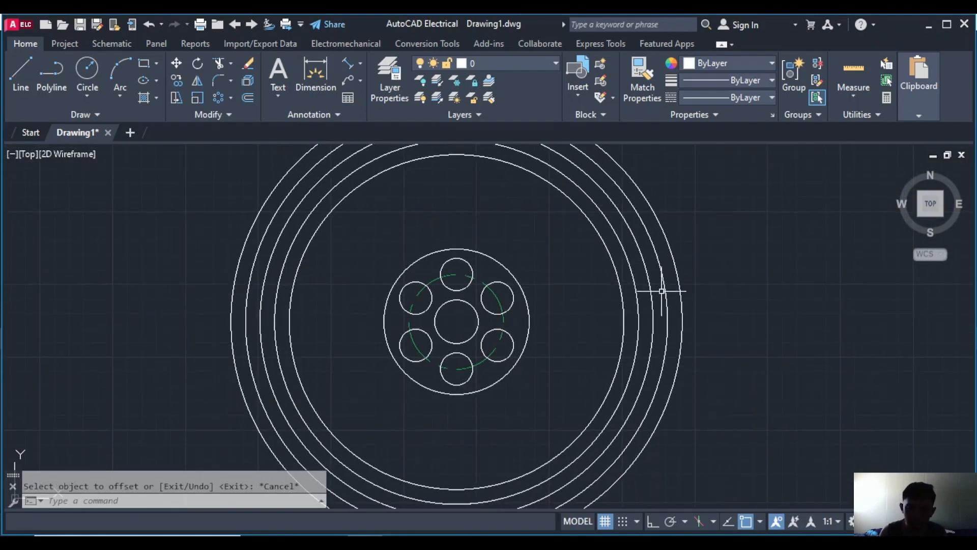
Set the middle of the five large circles to color Green and linetype CENTER
left_click(652, 287)
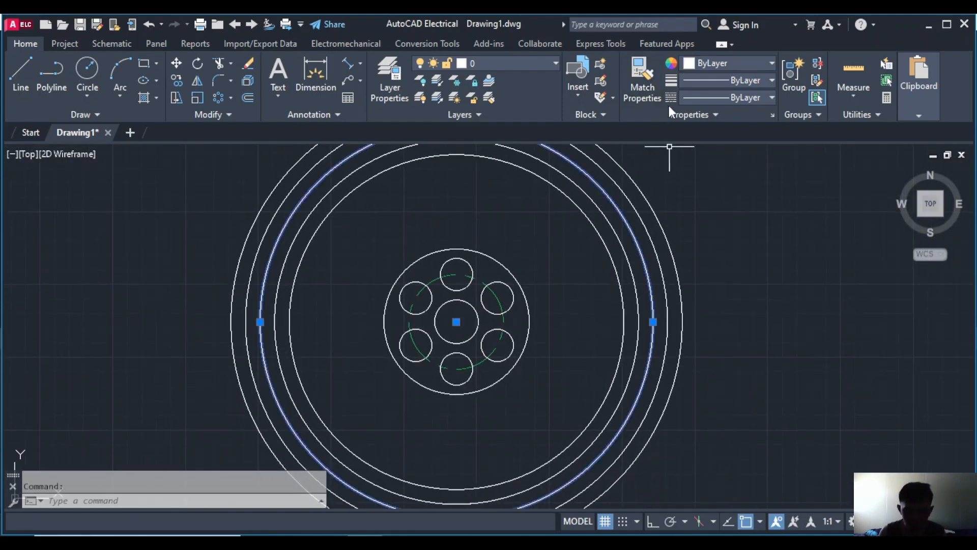
type("PR")
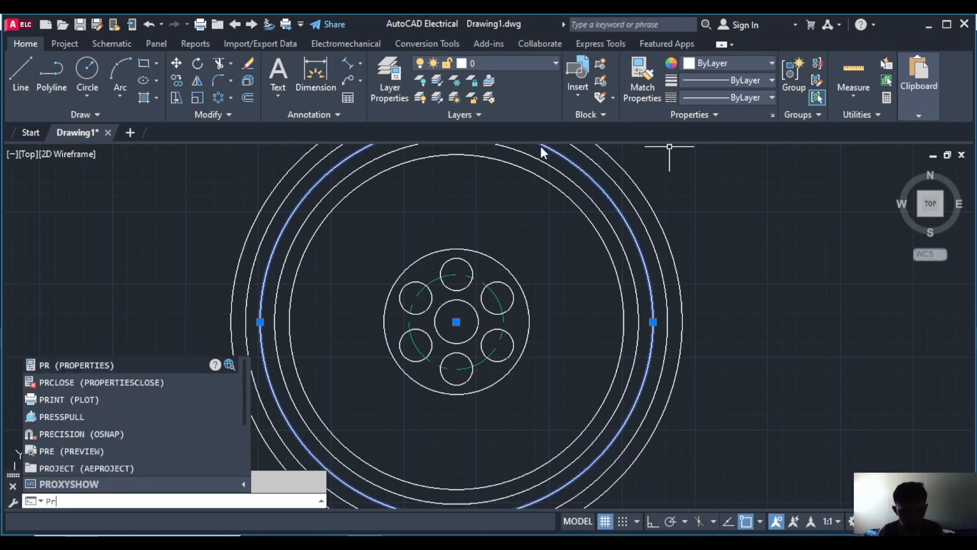
key("Return")
left_click(246, 101)
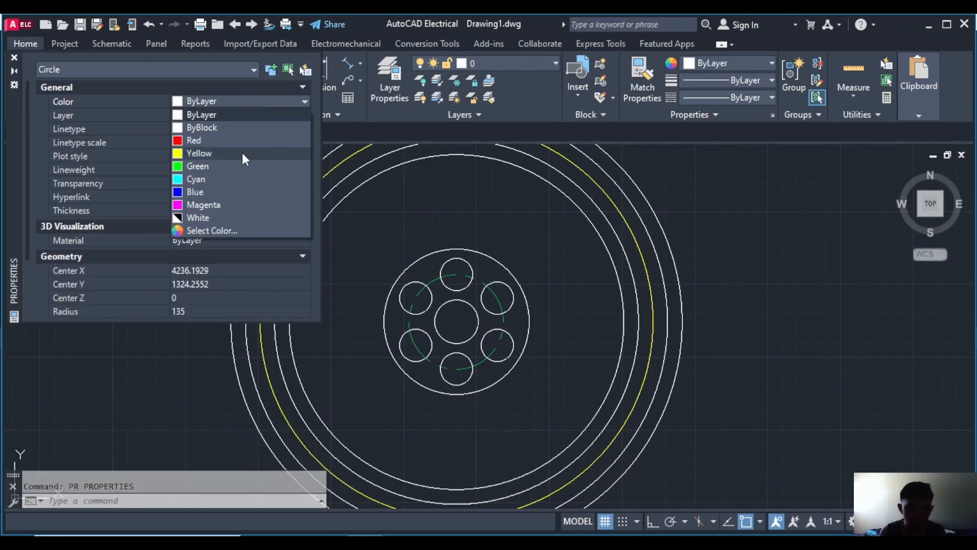
left_click(231, 164)
left_click(251, 129)
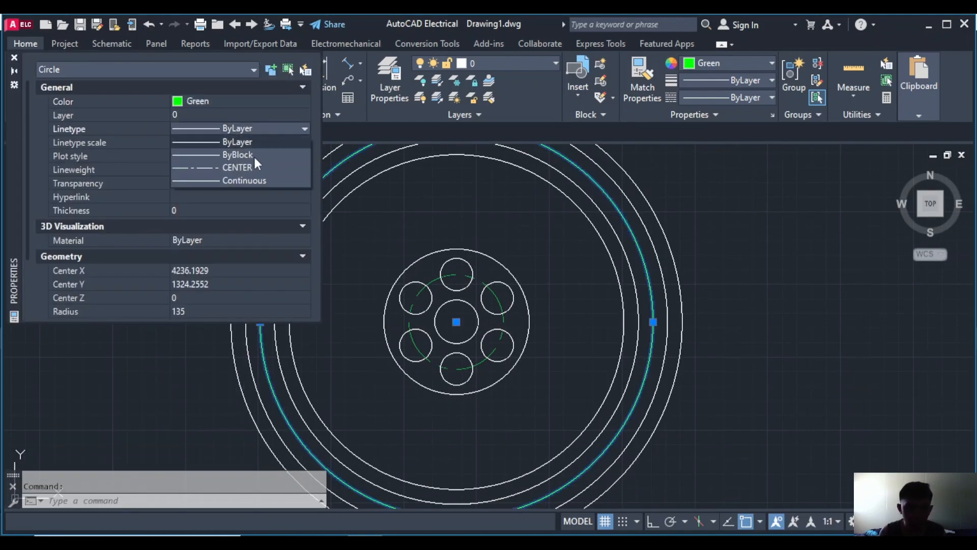
left_click(258, 172)
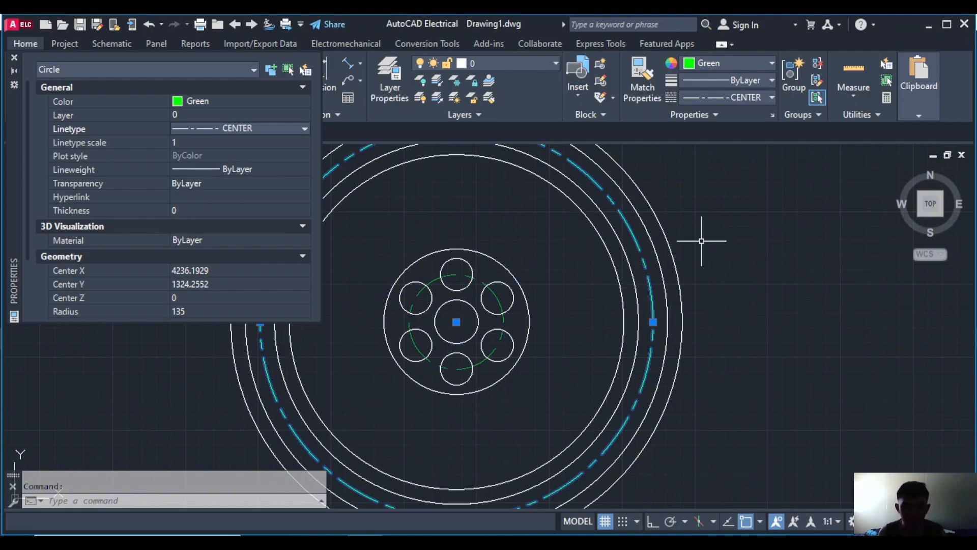
key("Escape")
left_click(15, 57)
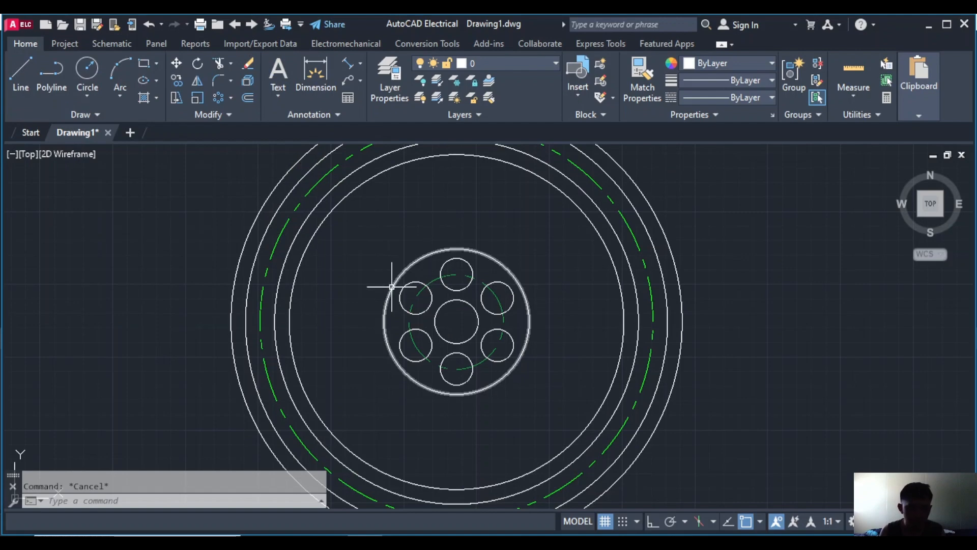
Examine the angle dimension of the slotted arm's upper end on the reference drawing
scroll(368, 310, "down", 1)
middle_click_drag(368, 310, 781, 324)
scroll(268, 289, "up", 2)
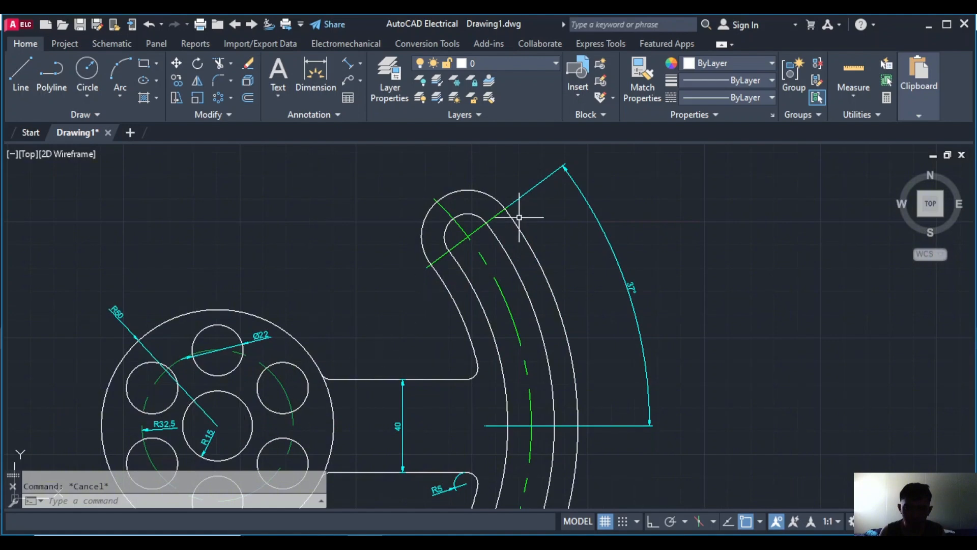
middle_click_drag(473, 311, 451, 340)
scroll(451, 340, "down", 7)
middle_click_drag(713, 353, 339, 341)
scroll(340, 342, "up", 5)
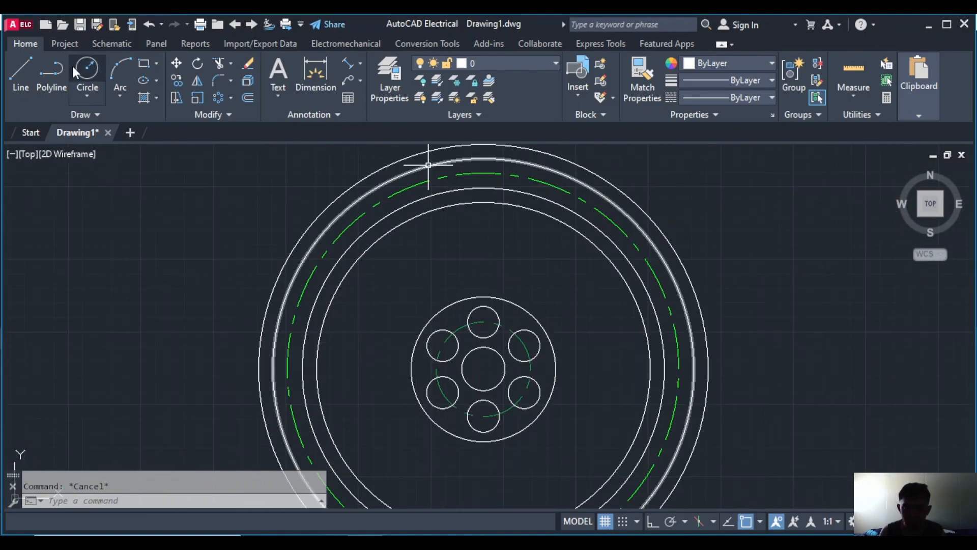
Draw a line from the hub's center, 180 long at an angle of 37 degrees
scroll(153, 285, "down", 3)
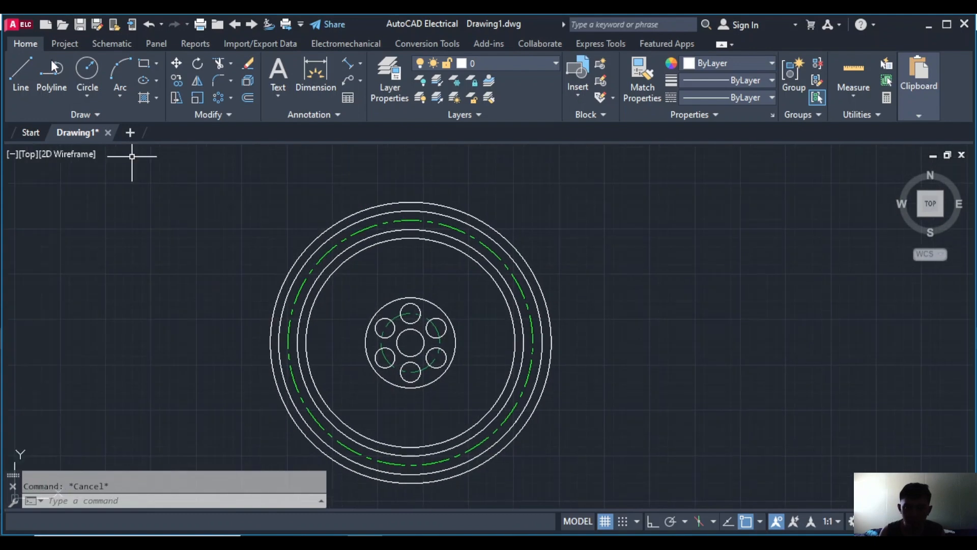
left_click(21, 71)
scroll(417, 332, "up", 4)
left_click(399, 358)
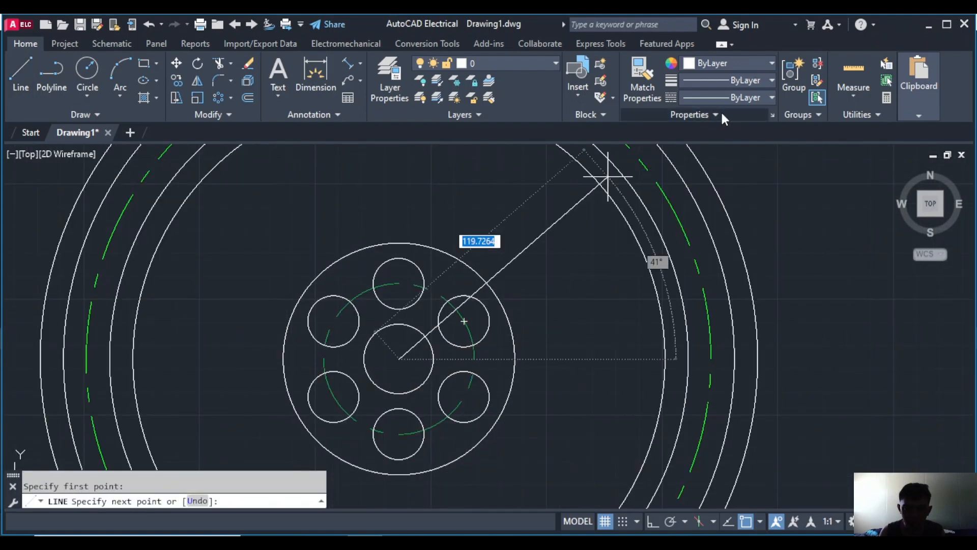
type("1")
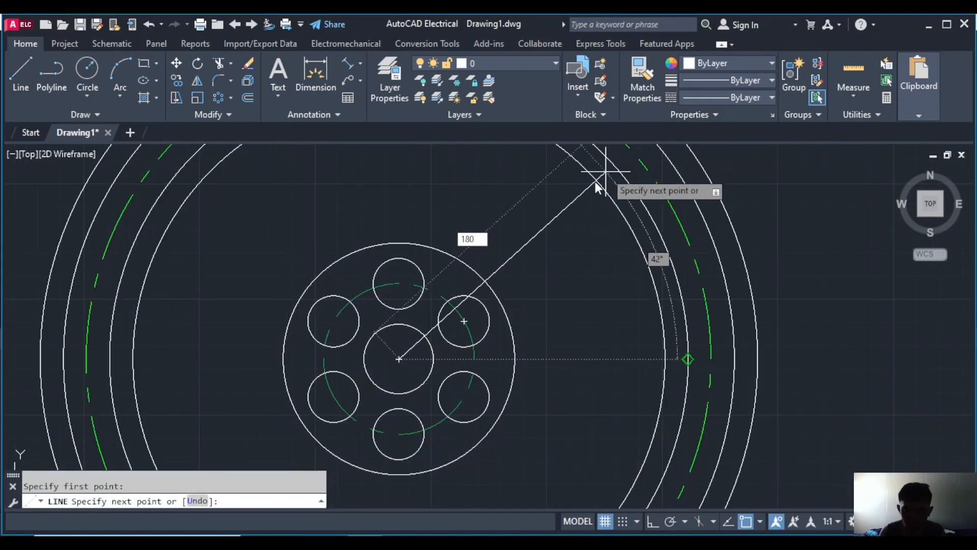
type("80")
key("Tab")
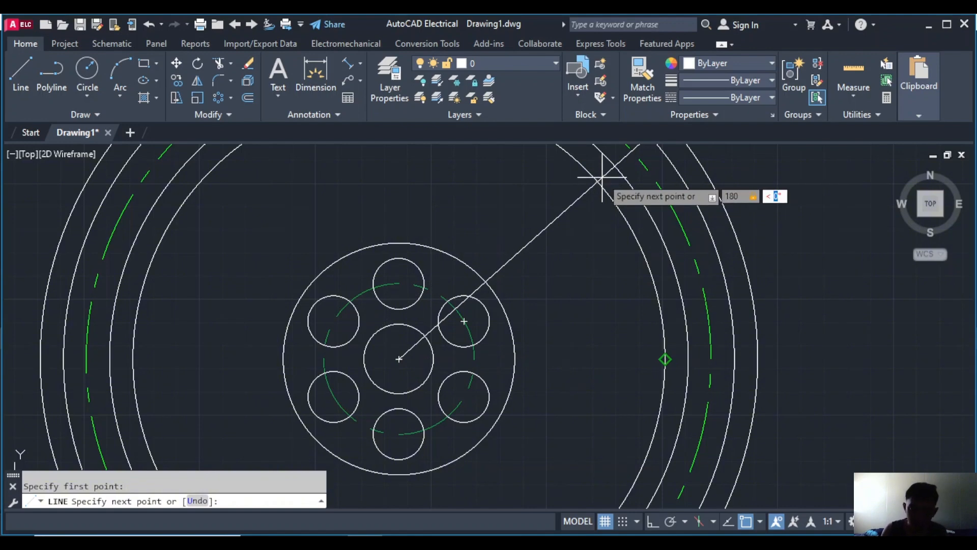
type("37")
key("Return")
key("Escape")
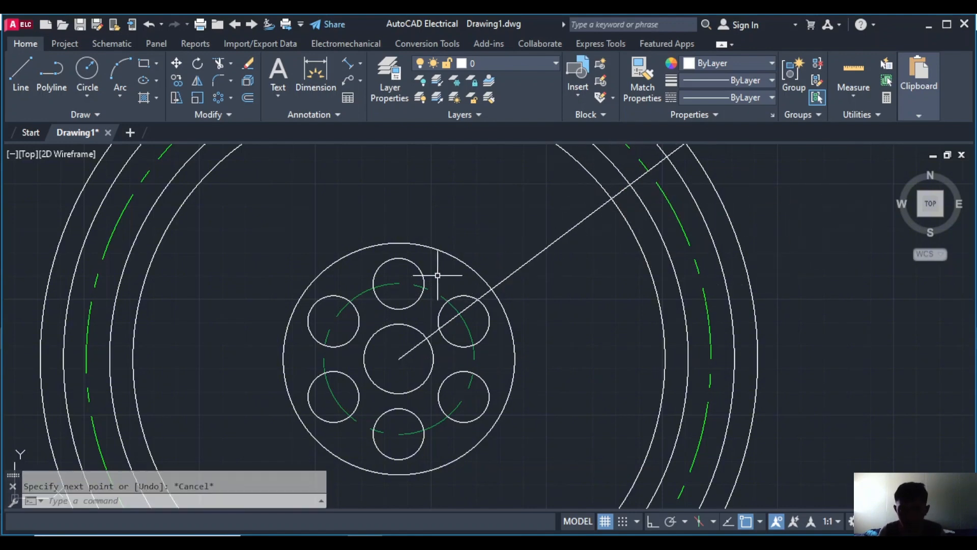
Draw a second line from the hub's center, 180 long at an angle of -37 degrees
key("Return")
left_click(399, 359)
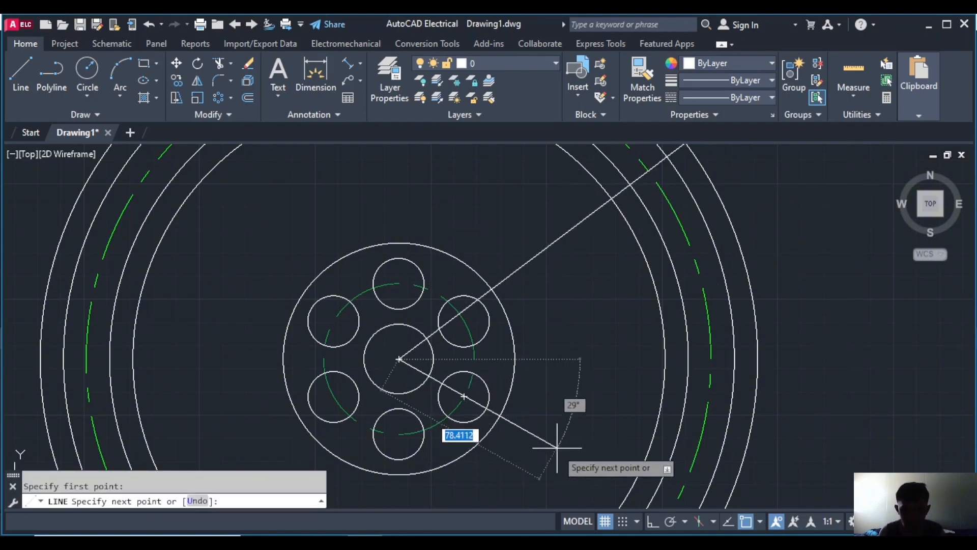
type("180")
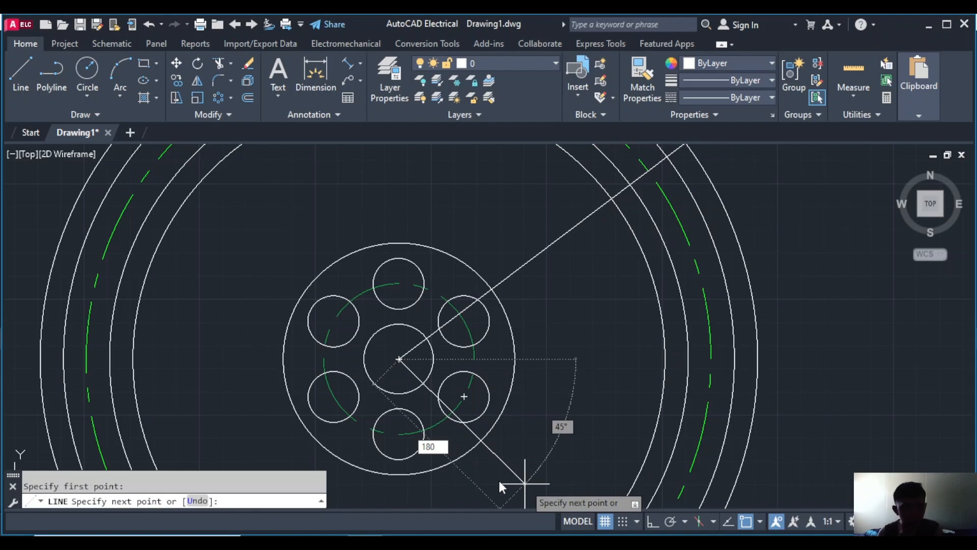
key("Tab")
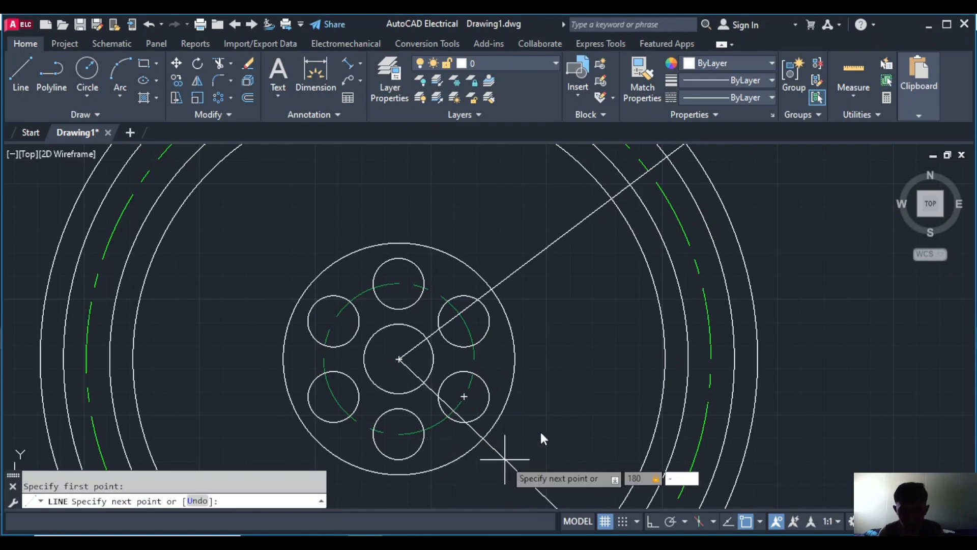
type("-37")
key("Return")
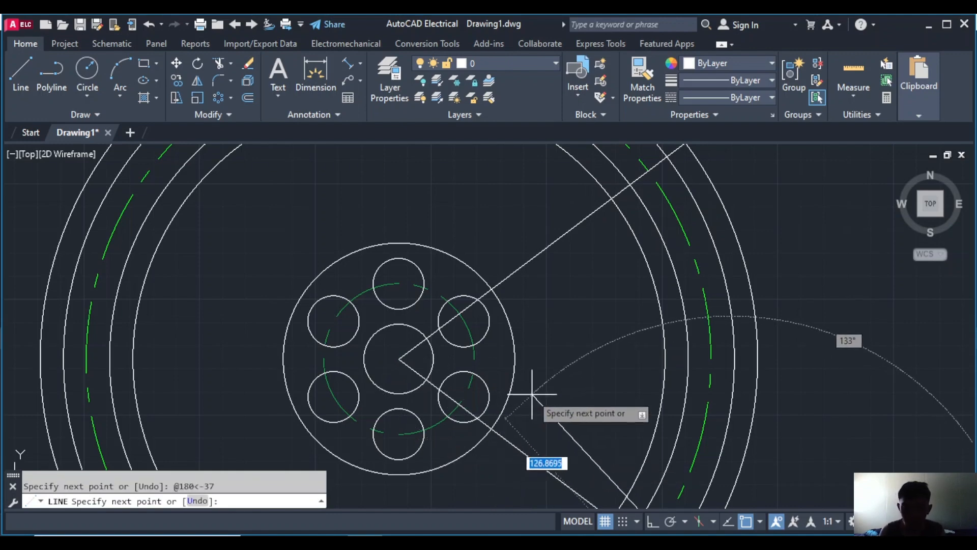
key("Escape")
Examine the slotted arm's ends on the reference drawing, including the end radii and width dimensions at the lower end
middle_click_drag(639, 367, 555, 243)
scroll(555, 244, "down", 1)
scroll(586, 287, "up", 1)
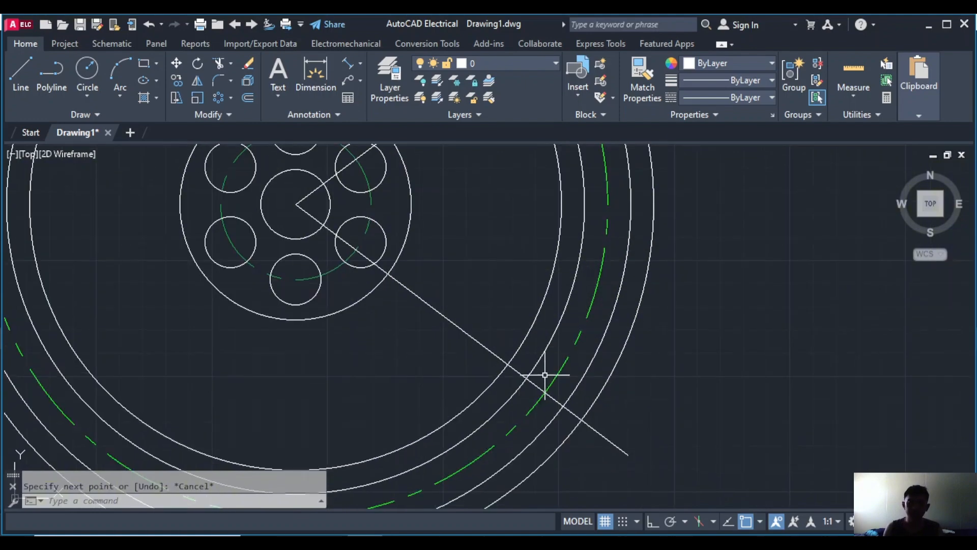
scroll(357, 366, "down", 1)
middle_click_drag(369, 360, 915, 415)
scroll(332, 338, "down", 1)
middle_click_drag(332, 338, 388, 343)
scroll(219, 277, "up", 2)
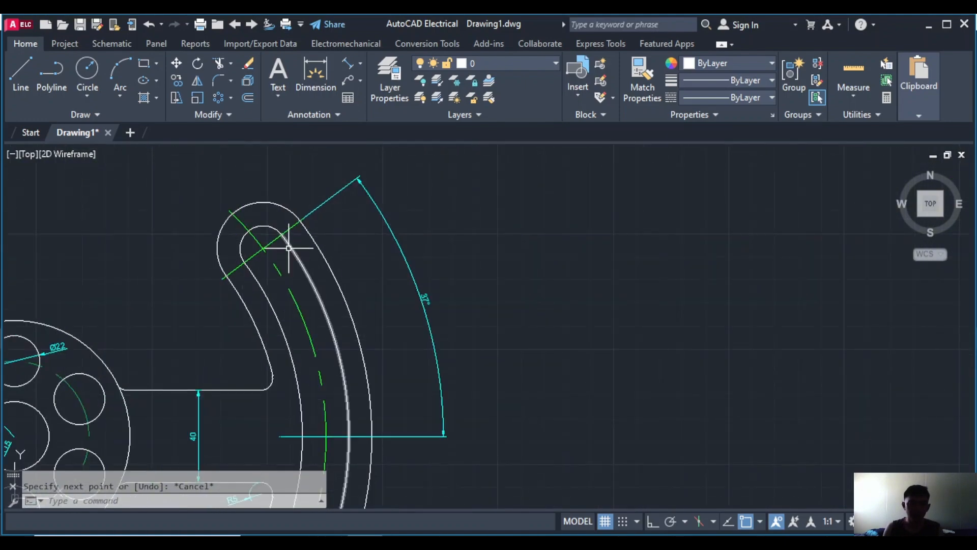
mouse_move(417, 392)
middle_mouse_down()
mouse_move(565, 160)
mouse_move(520, 314)
middle_mouse_up()
scroll(454, 383, "up", 1)
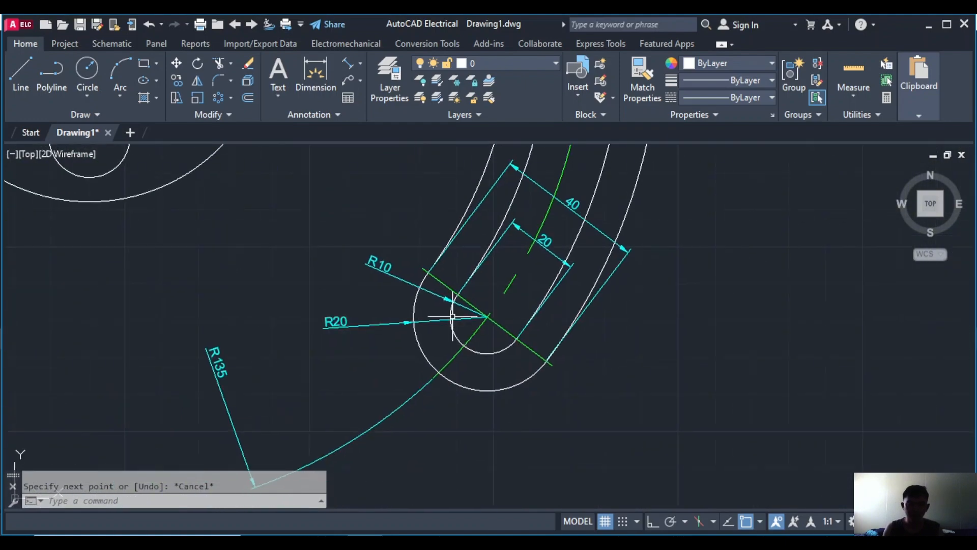
scroll(655, 318, "down", 2)
middle_click_drag(635, 335, 61, 402)
middle_click_drag(735, 311, 437, 296)
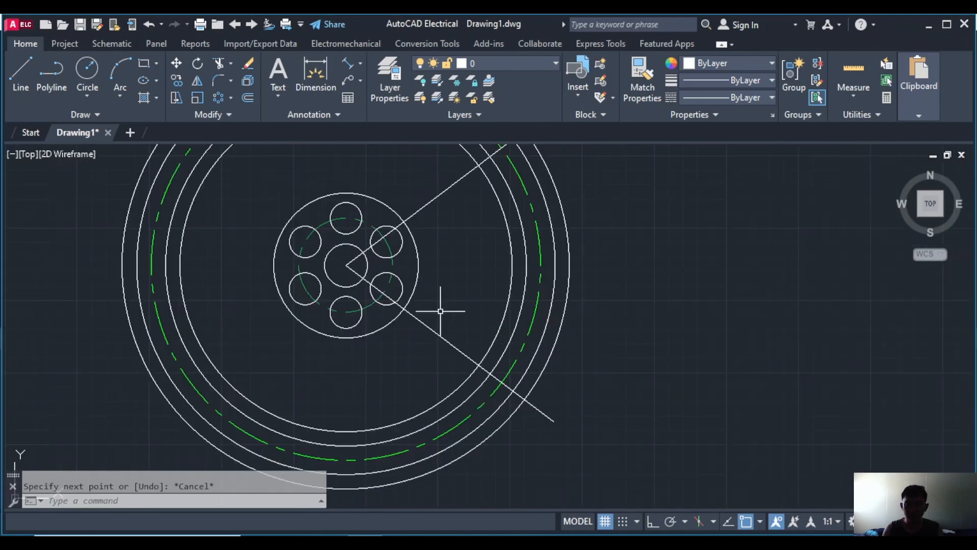
Draw a radius 10 circle centered where the lower angle line crosses the green center circle
scroll(465, 342, "up", 3)
mouse_move(465, 342)
middle_mouse_down()
mouse_move(478, 272)
mouse_move(378, 174)
middle_mouse_up()
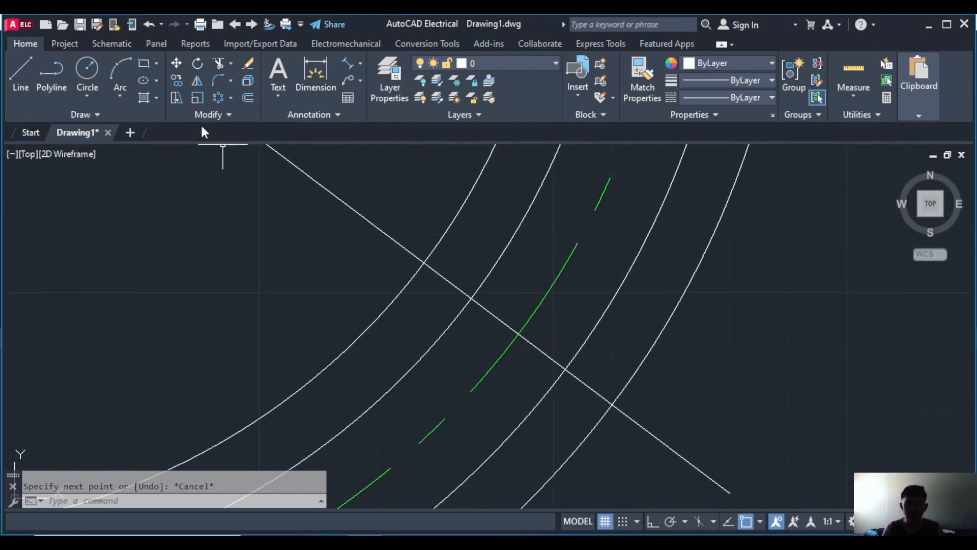
left_click(86, 71)
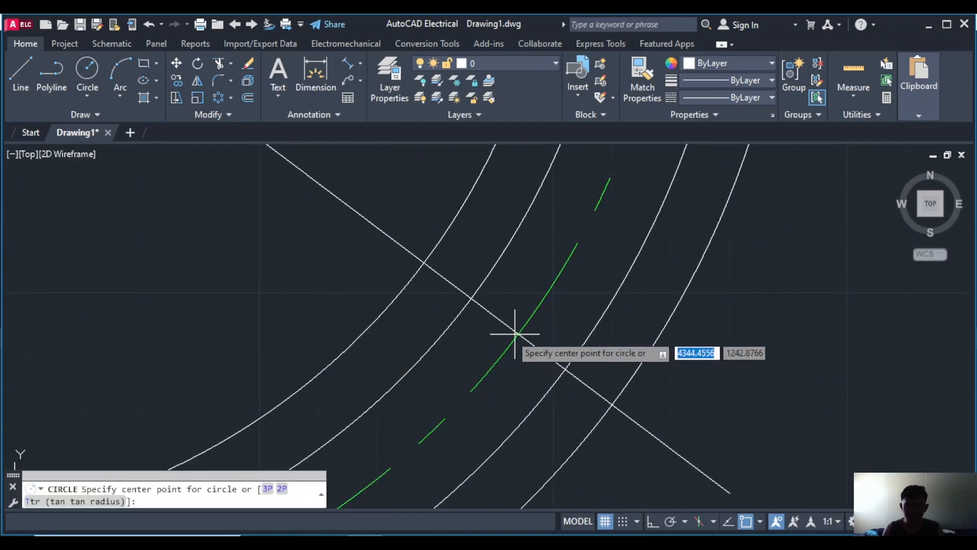
scroll(517, 334, "up", 2)
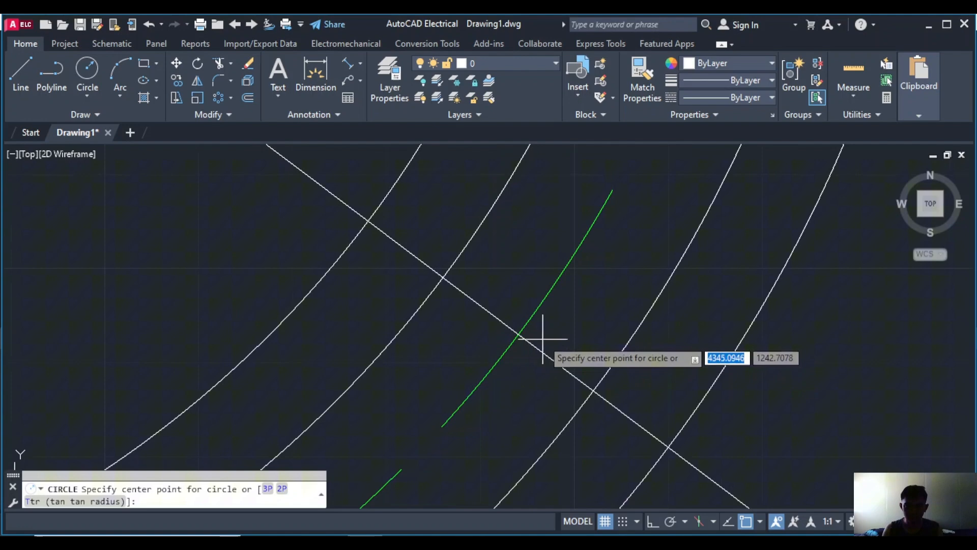
left_click(518, 335)
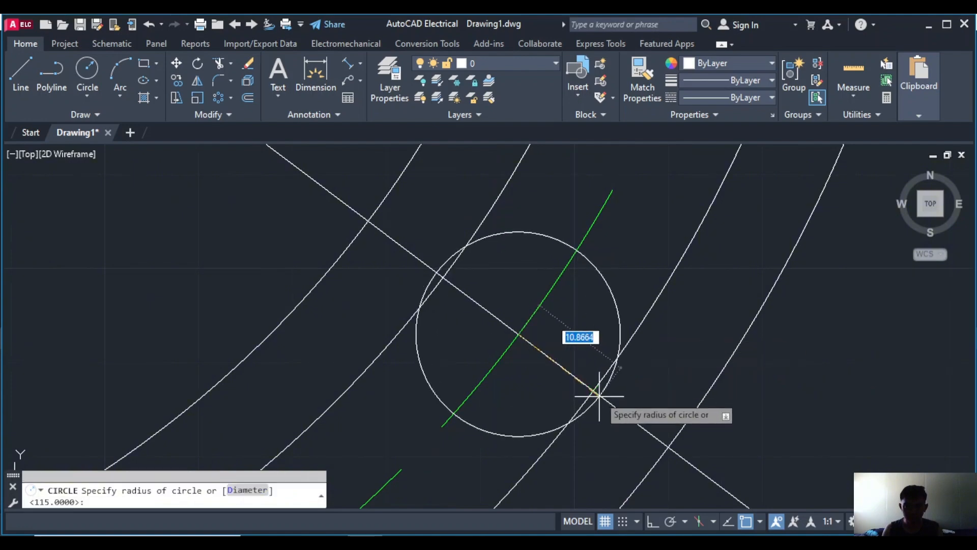
left_click(590, 393)
Add a concentric radius 20 circle around the small circle at the arm's lower end
key("Return")
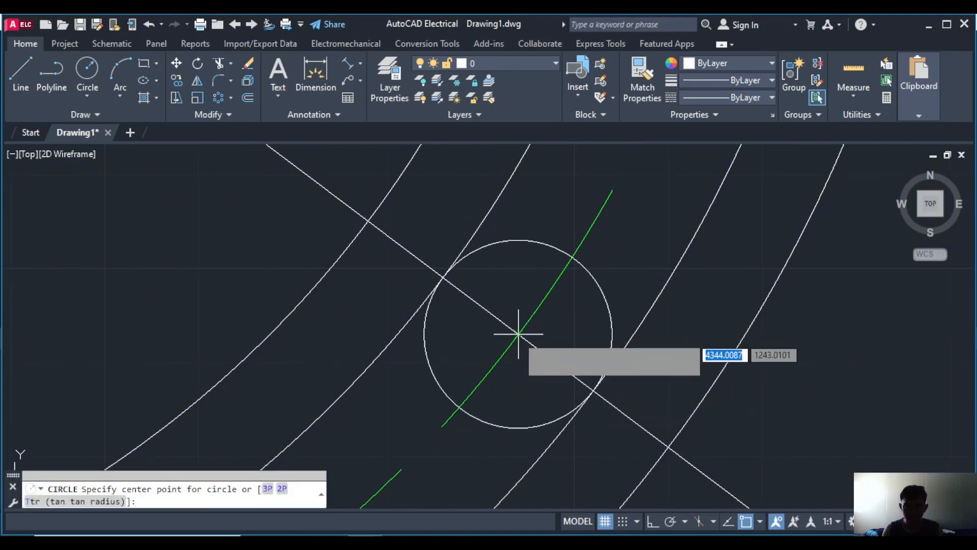
left_click(518, 335)
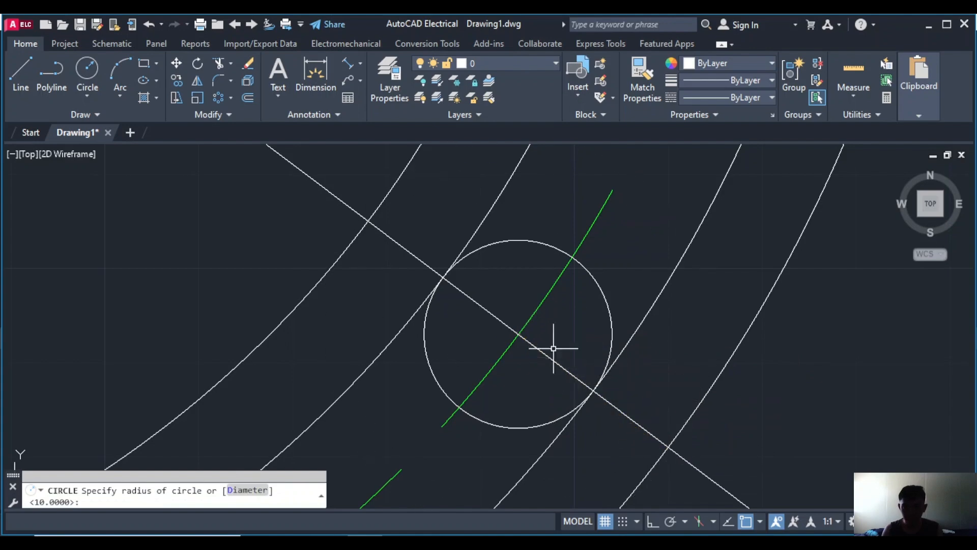
key("Escape")
key("Return")
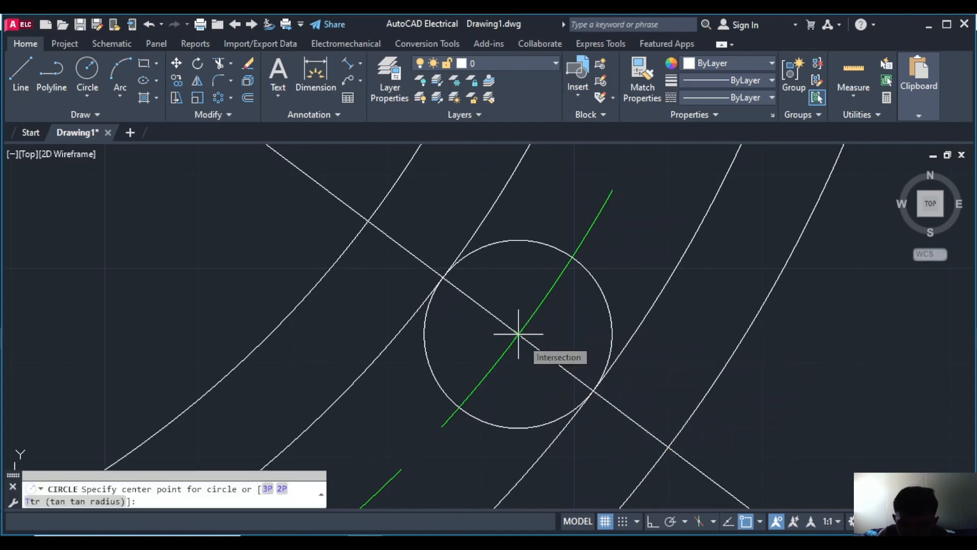
left_click(518, 335)
scroll(666, 452, "down", 3)
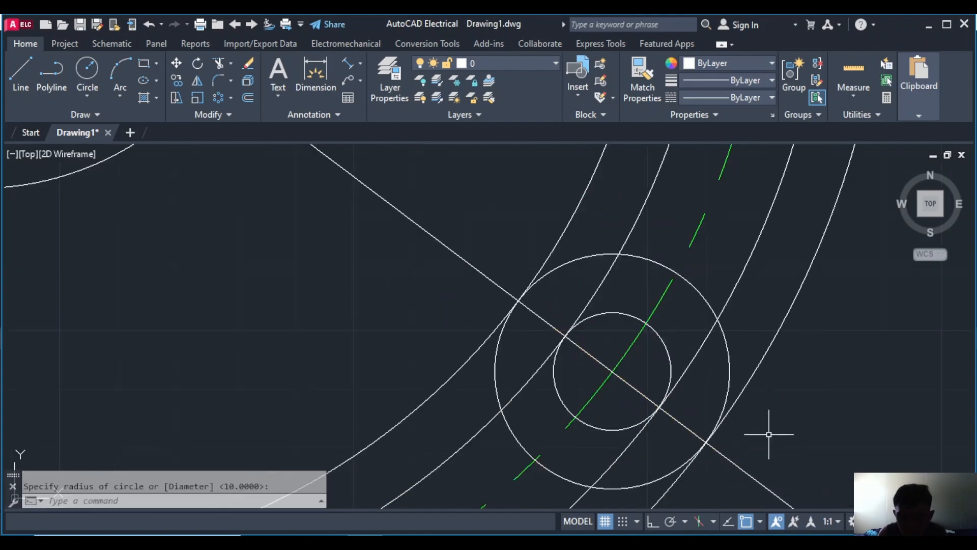
Draw a radius 10 circle centered where the upper angle line crosses the green center circle
middle_click_drag(784, 346, 521, 483)
scroll(546, 362, "down", 5)
middle_click_drag(546, 362, 574, 515)
scroll(556, 306, "up", 5)
key("Return")
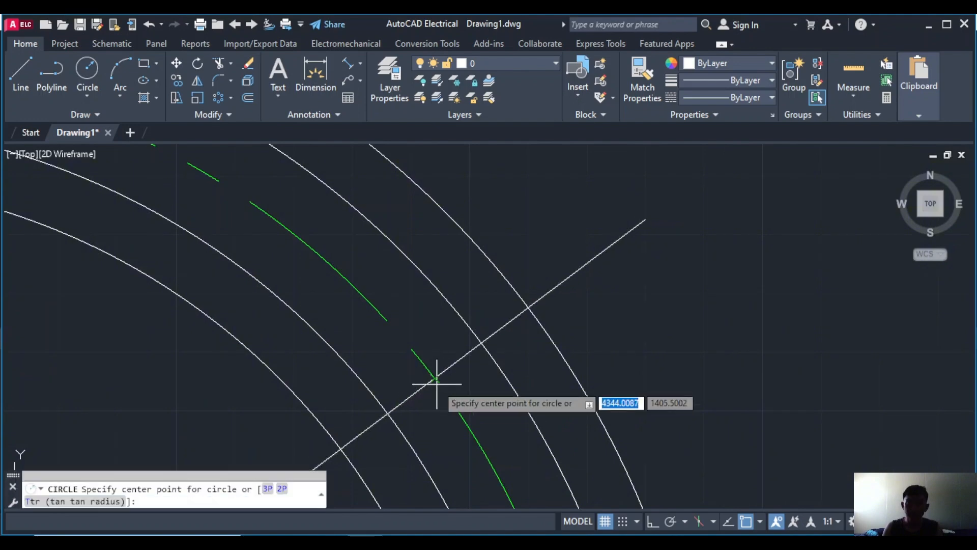
left_click(436, 382)
left_click(483, 341)
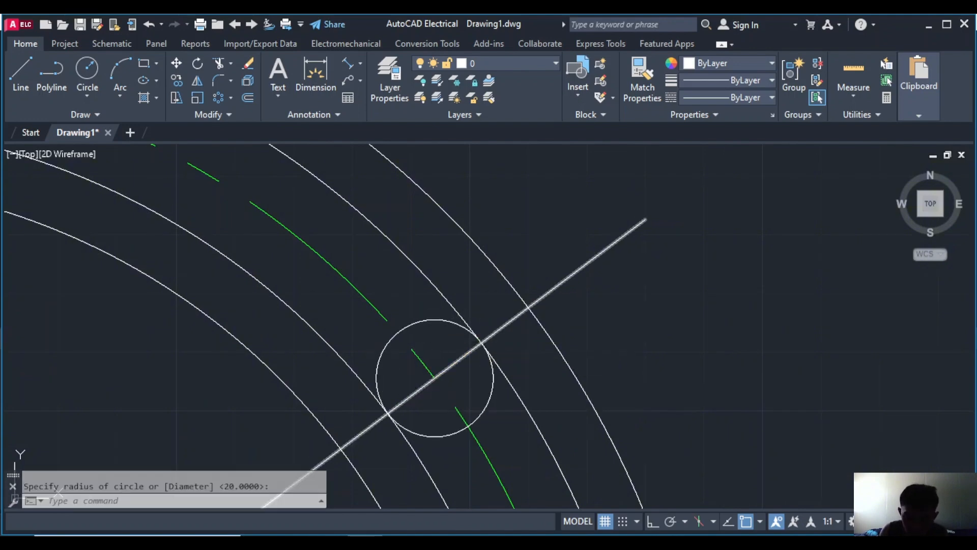
Add a concentric radius 20 circle around the small circle at the arm's upper end
key("Return")
left_click(434, 378)
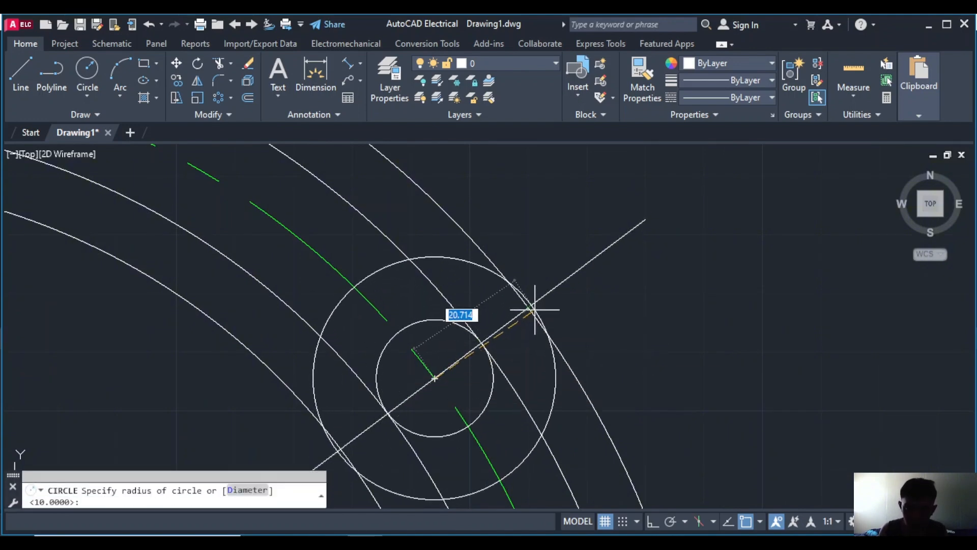
left_click(529, 309)
Trim portions of the radius 20 circle at the arm's upper end that lie on the arm's side of the angle line
scroll(566, 300, "down", 8)
middle_click_drag(540, 325, 828, 227)
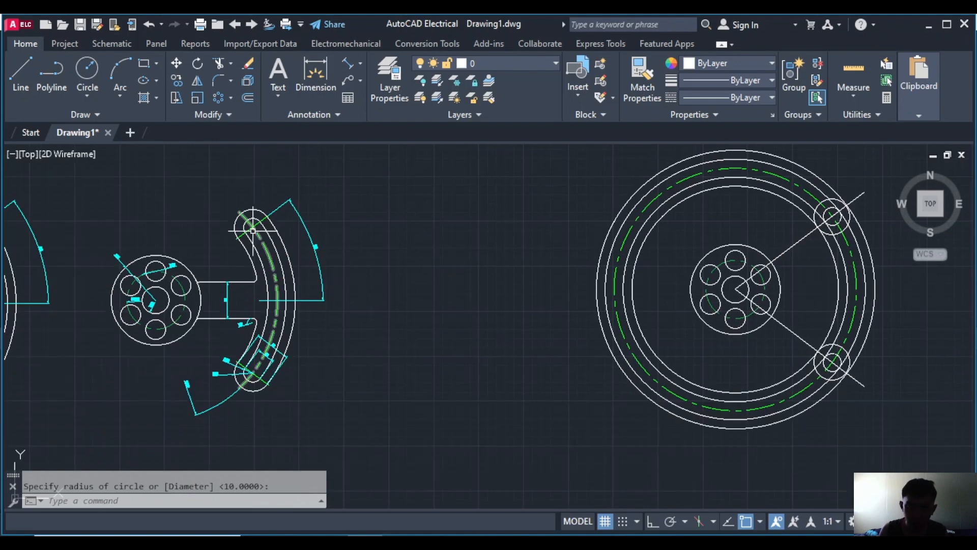
scroll(259, 335, "up", 7)
scroll(236, 345, "down", 8)
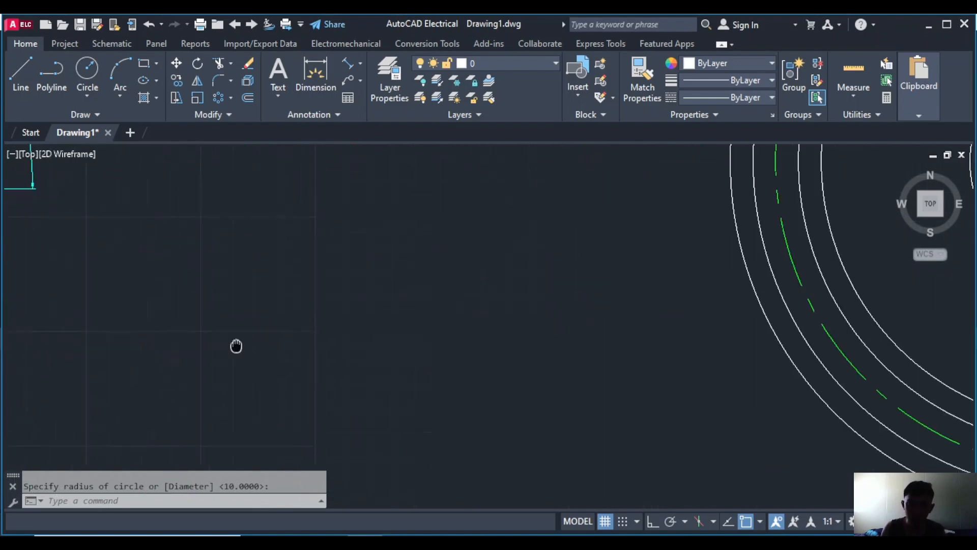
scroll(535, 251, "up", 3)
scroll(553, 232, "up", 2)
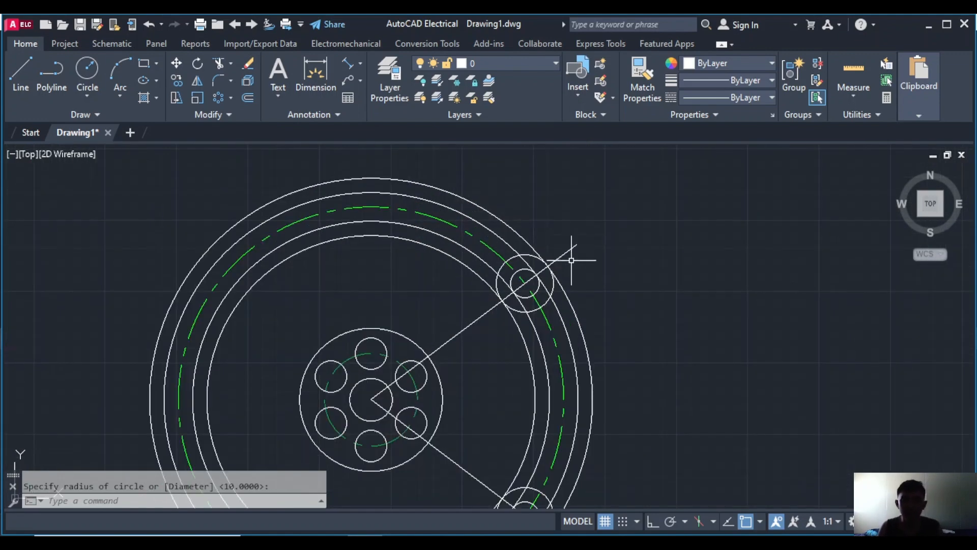
type("tr")
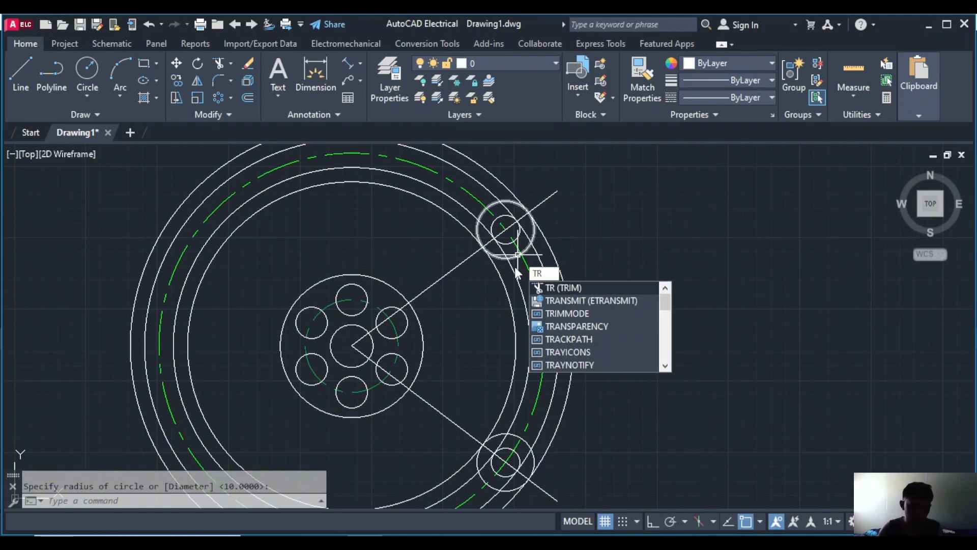
key("Return")
scroll(514, 266, "up", 2)
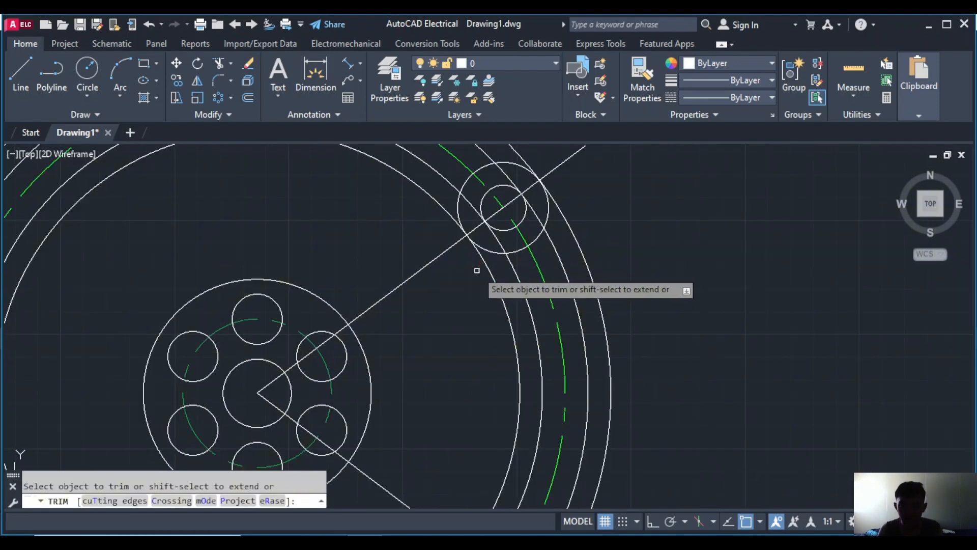
left_click(502, 249)
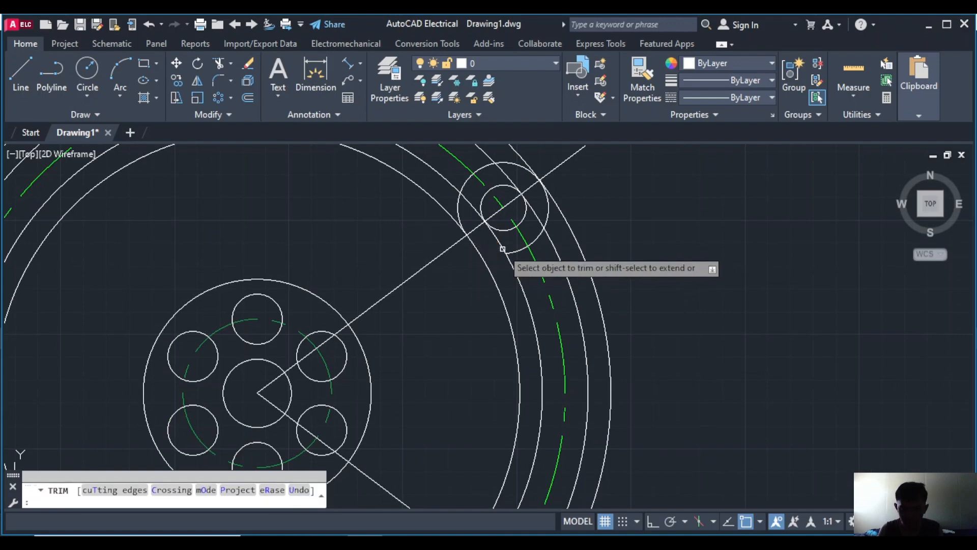
left_click(550, 216)
left_click(549, 211)
left_click(548, 212)
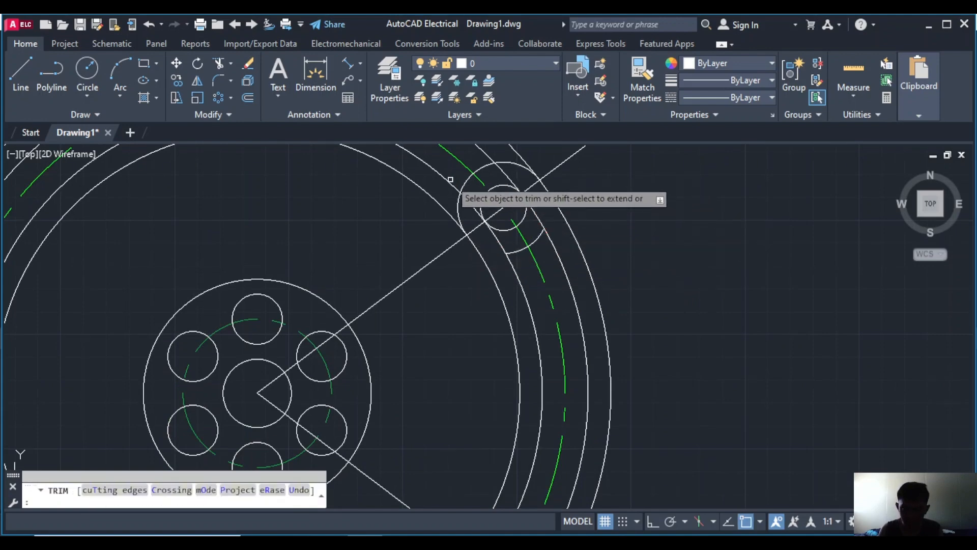
Trim the four large white circles to the span between the end circles, and remove the leftover arcs inside the arm's upper end
scroll(460, 239, "down", 6)
scroll(464, 236, "up", 4)
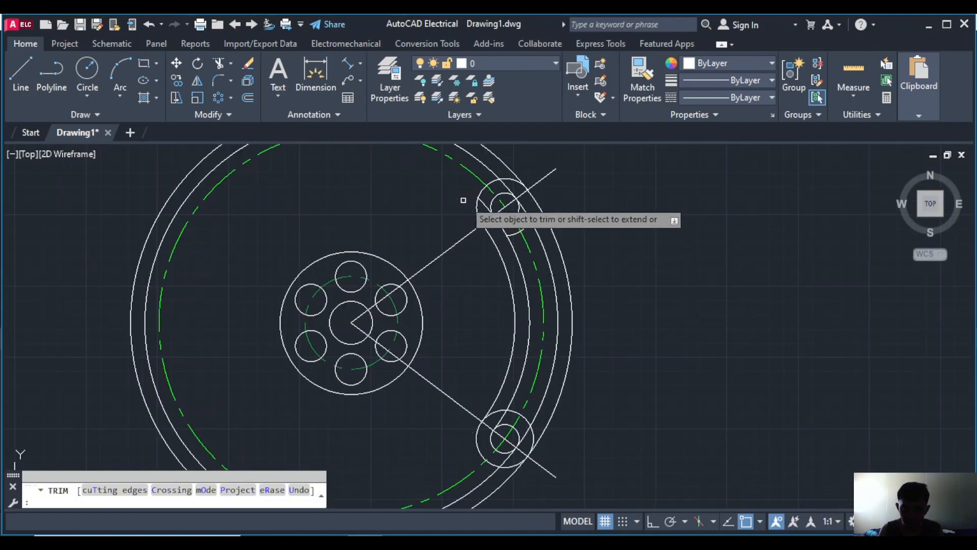
left_click(495, 167)
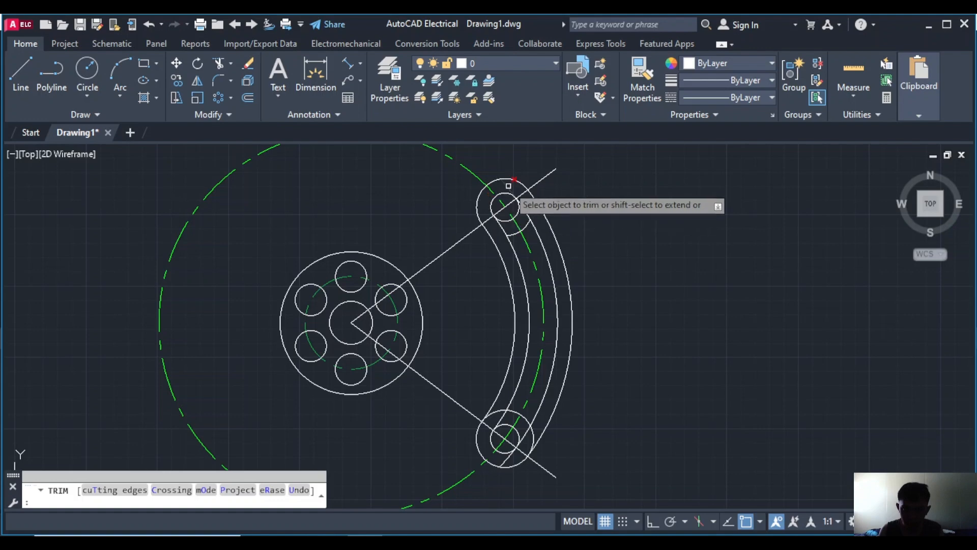
left_click(512, 220)
scroll(525, 252, "down", 4)
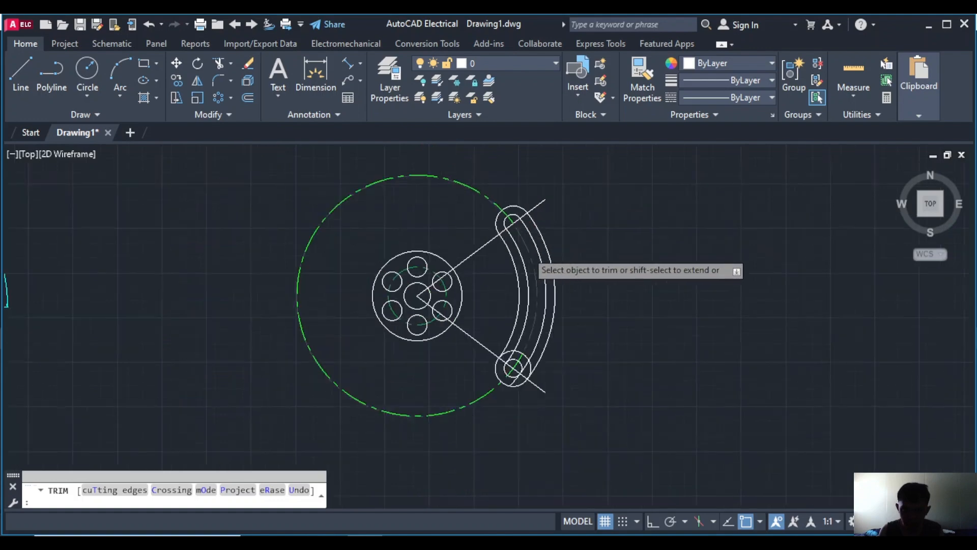
Trim the two concentric circles at the arm's lower end on the arm's side of the angle line, and remove the leftover arc crossing them
scroll(281, 294, "up", 4)
middle_click_drag(666, 246, 360, 298)
scroll(621, 288, "up", 1)
middle_click_drag(754, 273, 626, 348)
middle_click_drag(662, 318, 102, 311)
scroll(733, 291, "down", 10)
middle_click_drag(784, 289, 612, 297)
scroll(611, 296, "up", 8)
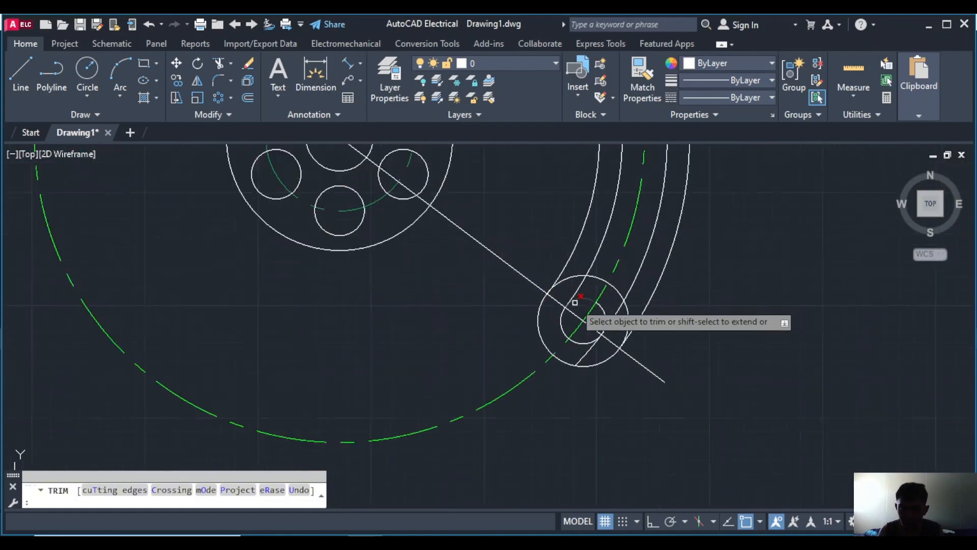
left_click(596, 283)
left_click(594, 288)
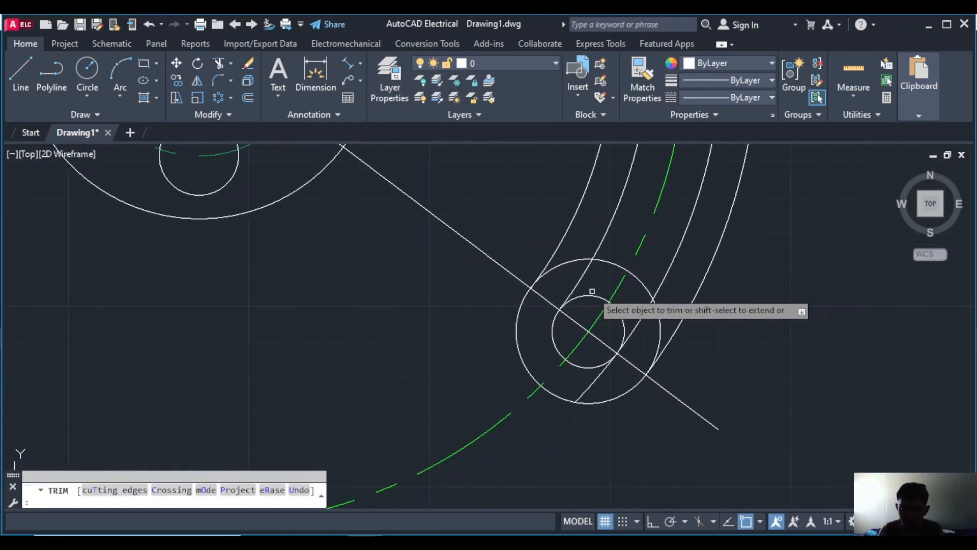
left_click(586, 297)
left_click(585, 264)
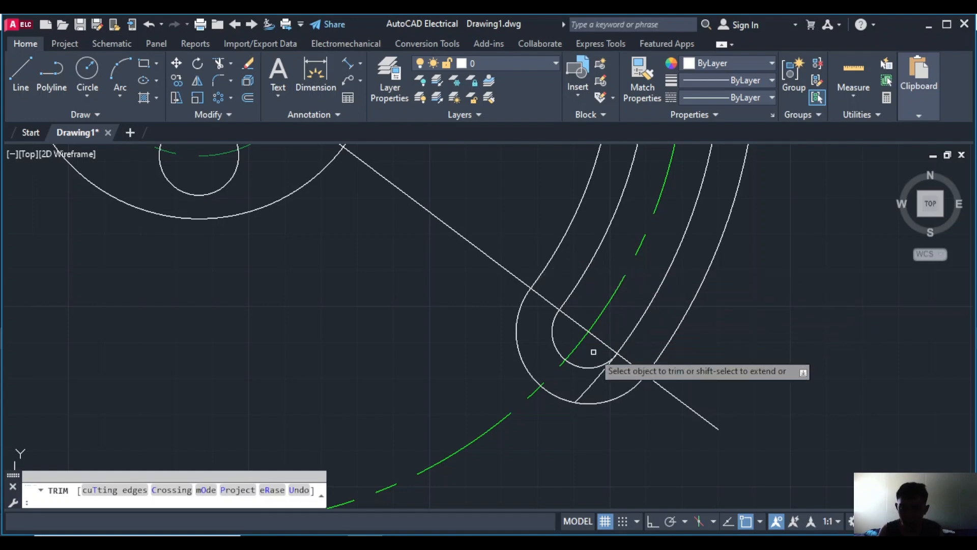
scroll(594, 378, "down", 5)
scroll(576, 279, "up", 5)
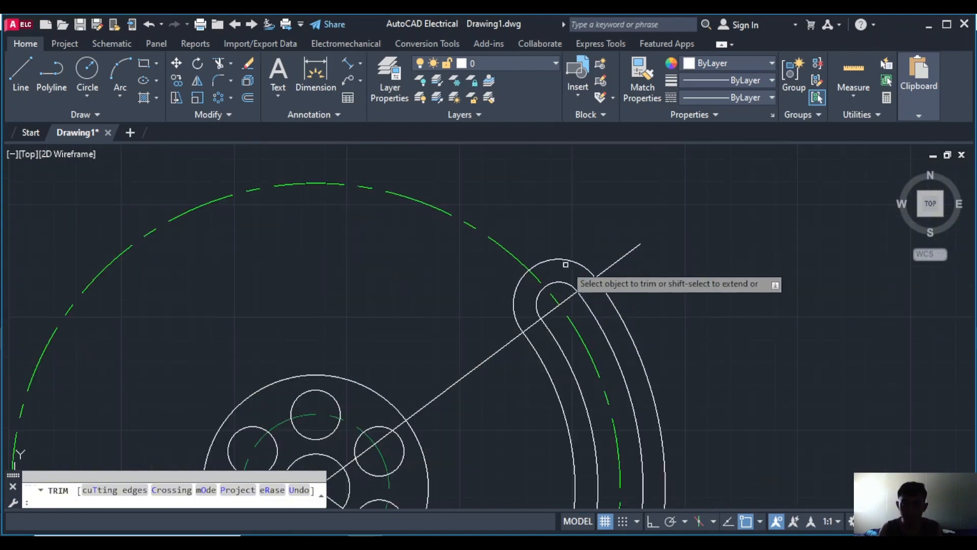
key("Escape")
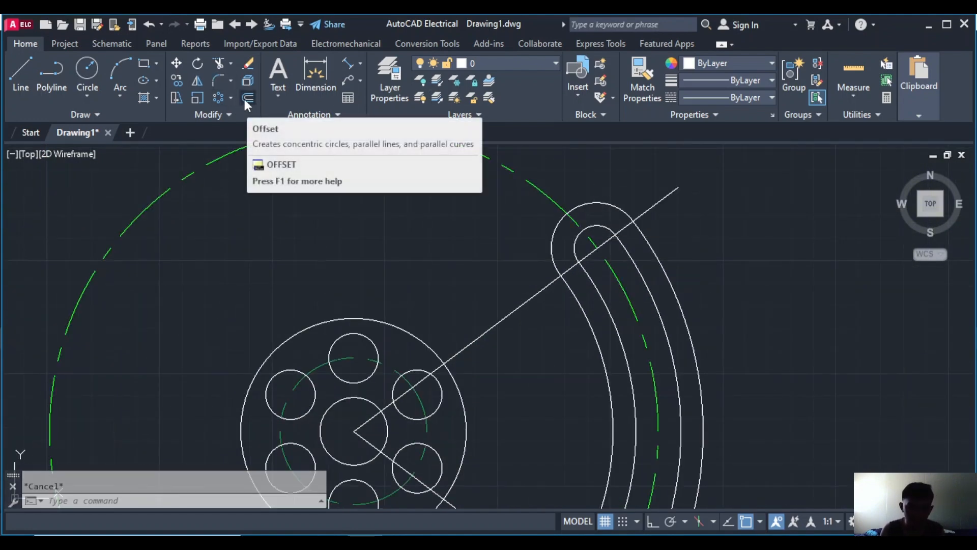
key("space")
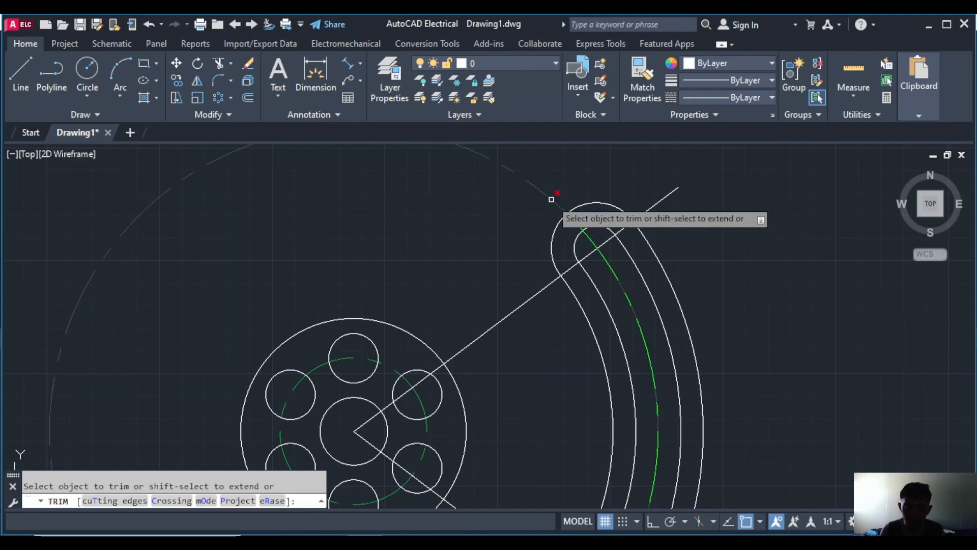
key("Escape")
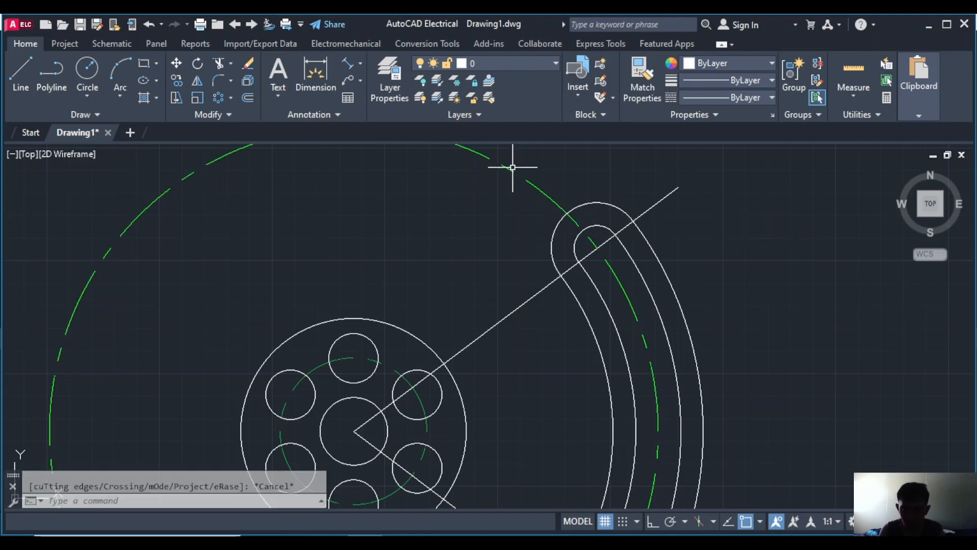
left_click(612, 201)
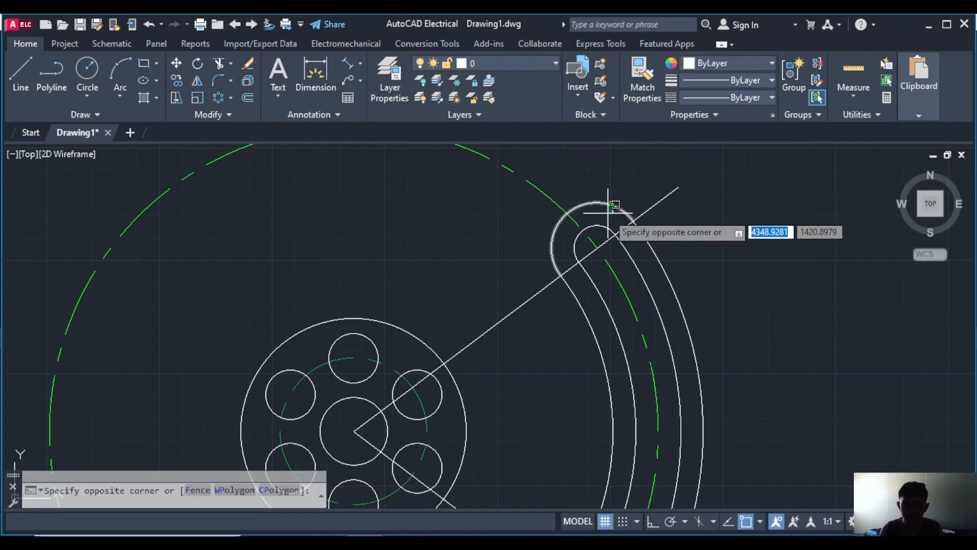
left_click(610, 202)
left_click(611, 201)
Offset the outer end arcs at both ends of the arm outward by 2
left_click(249, 97)
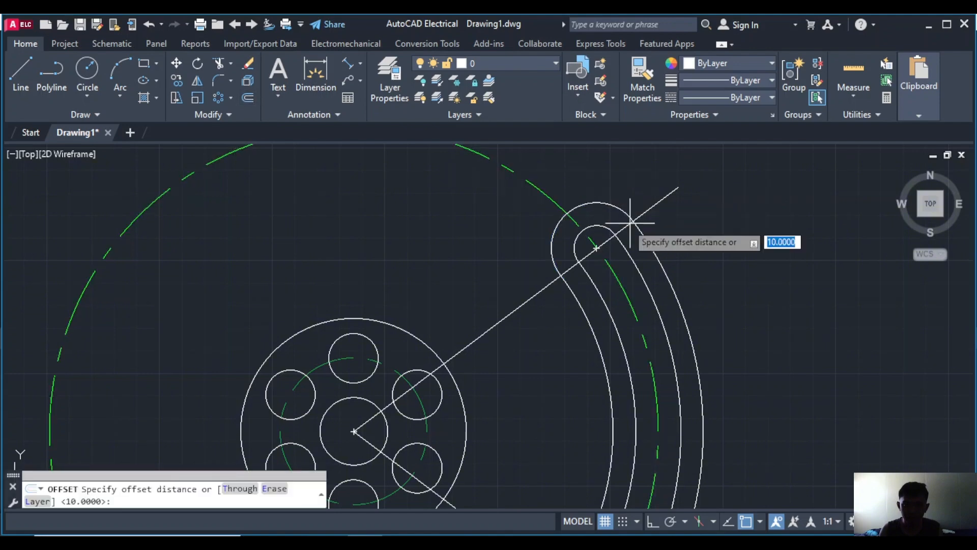
type("2")
key("Return")
left_click(603, 200)
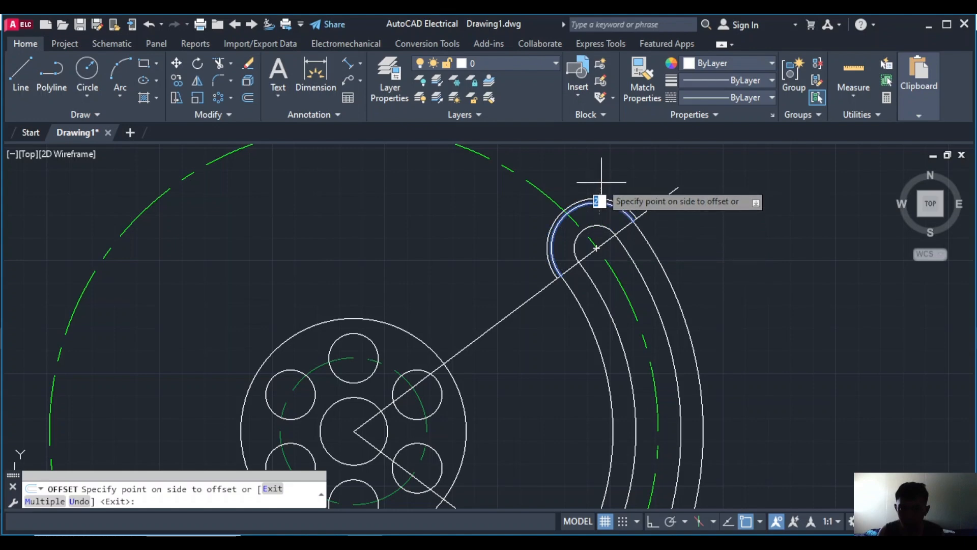
left_click(590, 191)
scroll(451, 302, "down", 6)
scroll(438, 331, "up", 6)
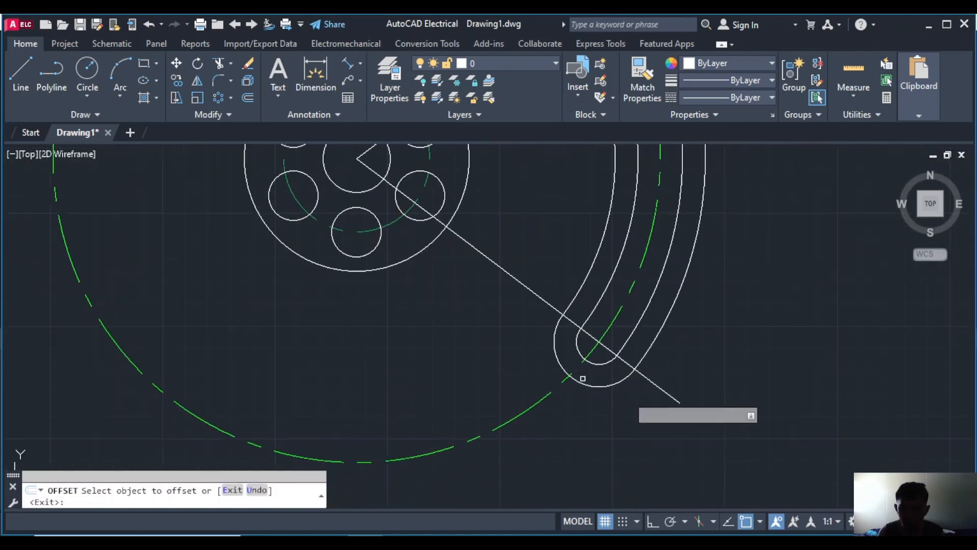
left_click(595, 388)
left_click(568, 408)
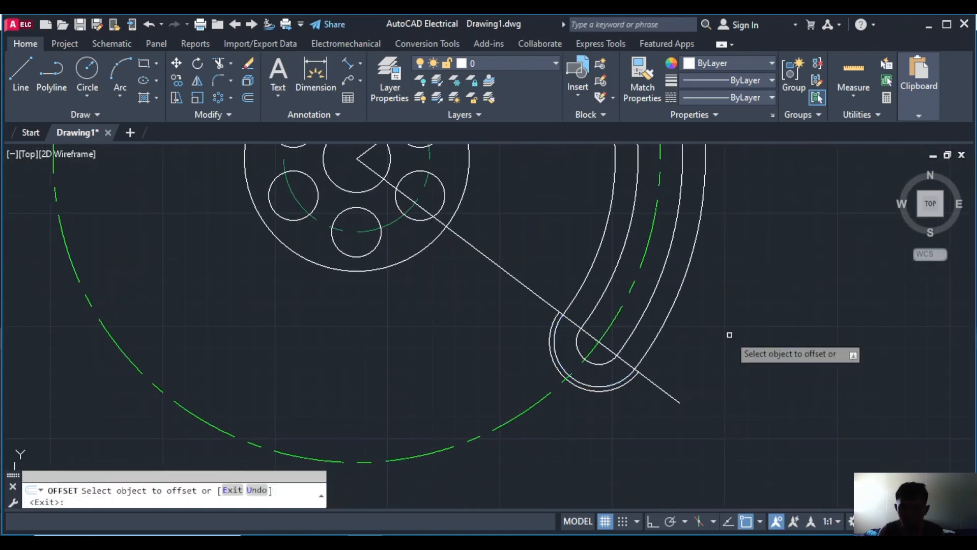
middle_click_drag(701, 324, 677, 344)
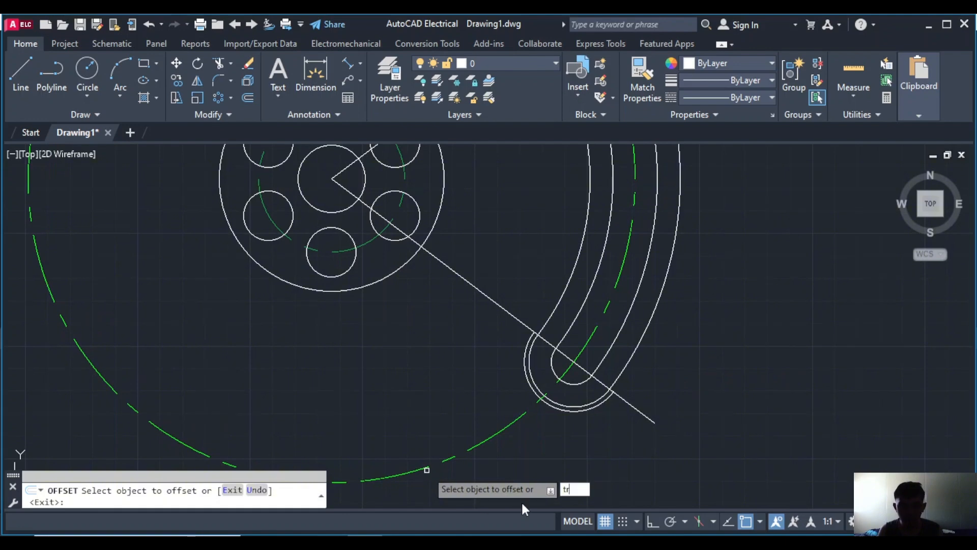
key("BackSpace")
key("BackSpace")
middle_click_drag(524, 446, 534, 469)
key("Escape")
Trim the large green circle to its portion inside the arm, and cut off the lower angle line beyond the arm's outer edge
scroll(552, 317, "up", 6)
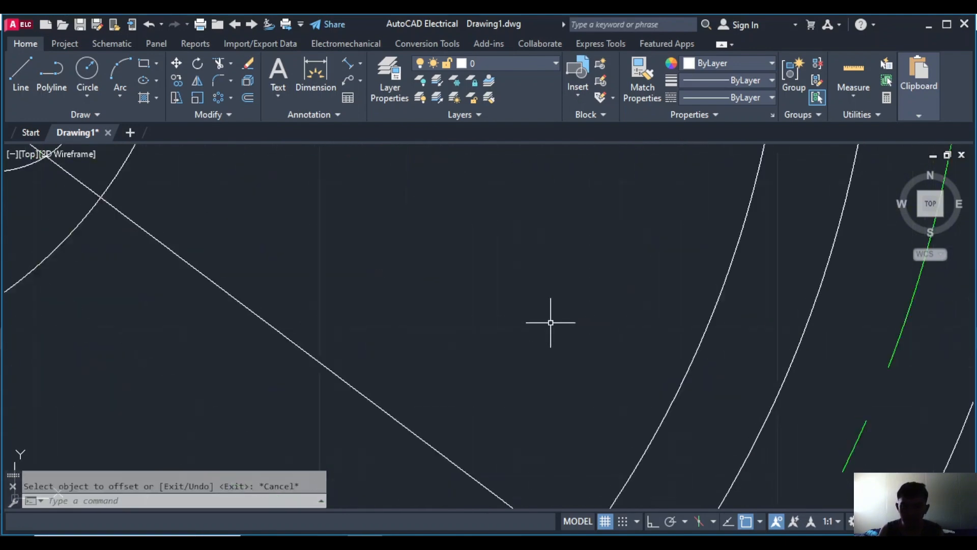
scroll(551, 318, "down", 15)
middle_click_drag(550, 316, 548, 357)
scroll(548, 357, "up", 8)
key("Escape")
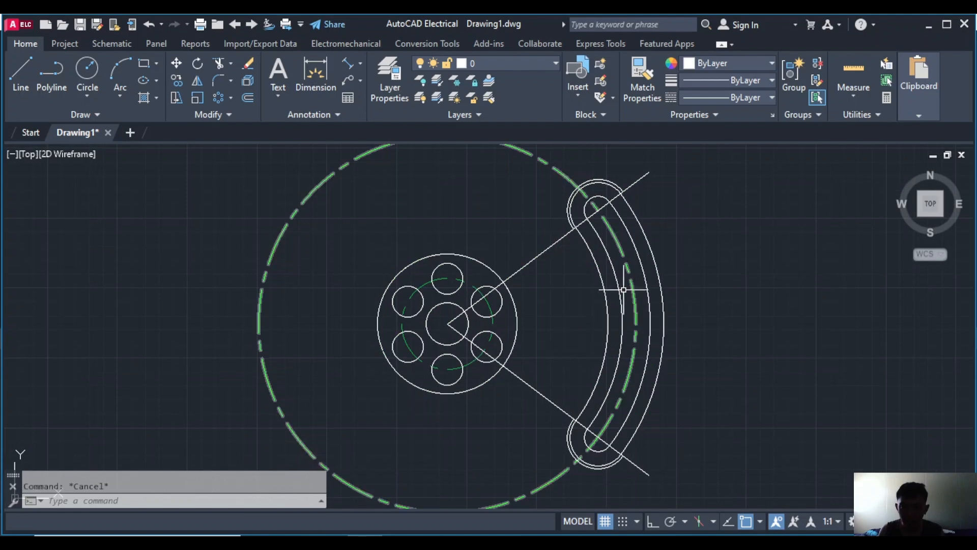
type("tr")
key("BackSpace")
key("BackSpace")
type("tr")
key("Return")
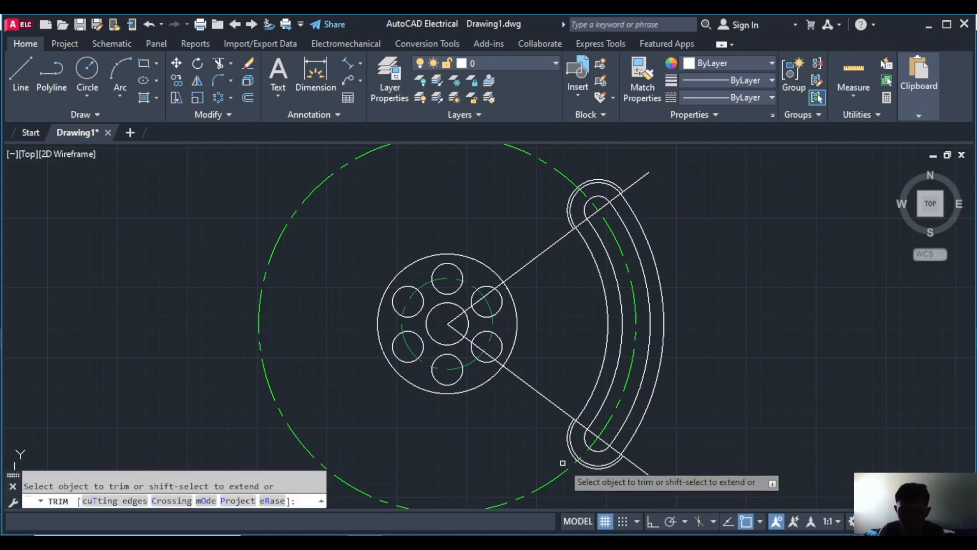
scroll(560, 473, "up", 4)
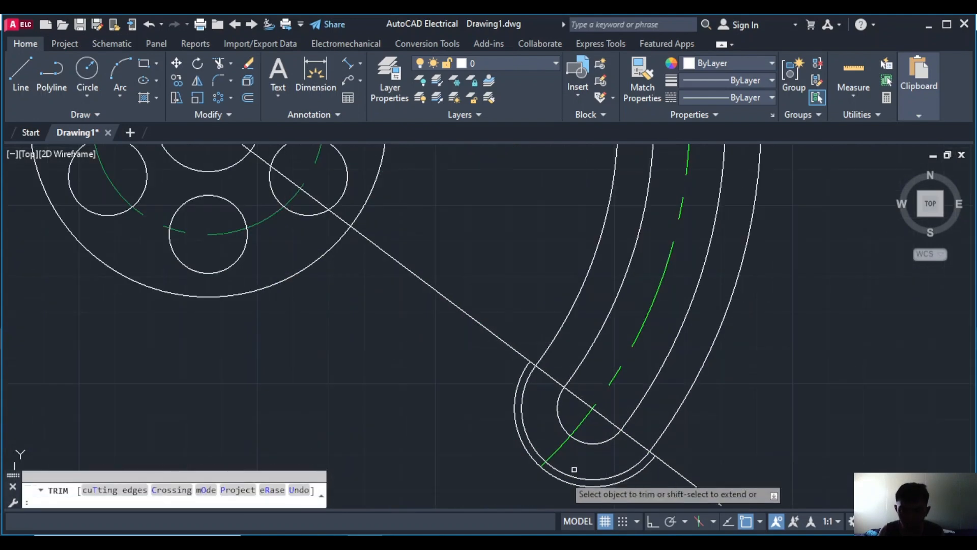
left_click(677, 474)
left_click(681, 471)
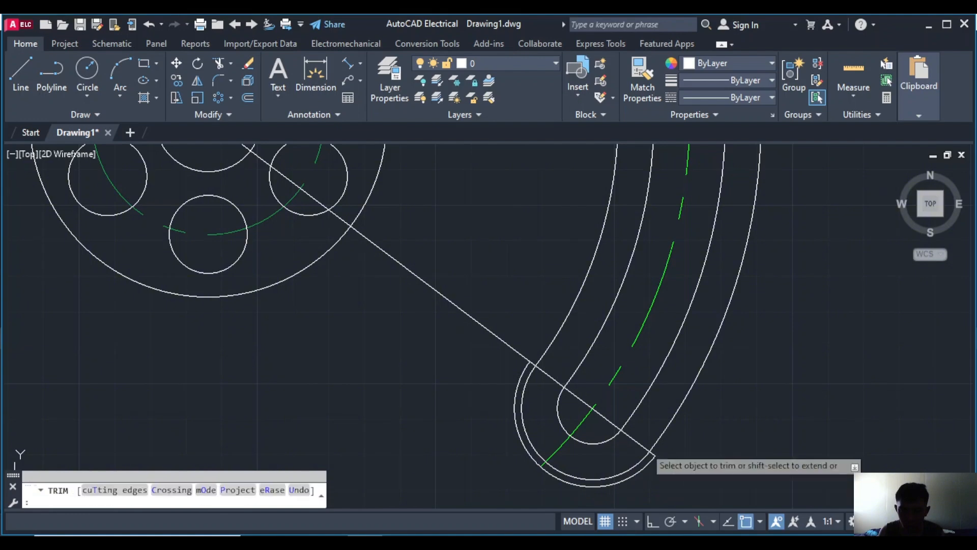
Trim both angle lines between the hub and the arm, and cut off the upper line beyond the arm's outer edge
left_click(478, 328)
left_click(482, 318)
scroll(531, 284, "down", 2)
scroll(529, 296, "down", 2)
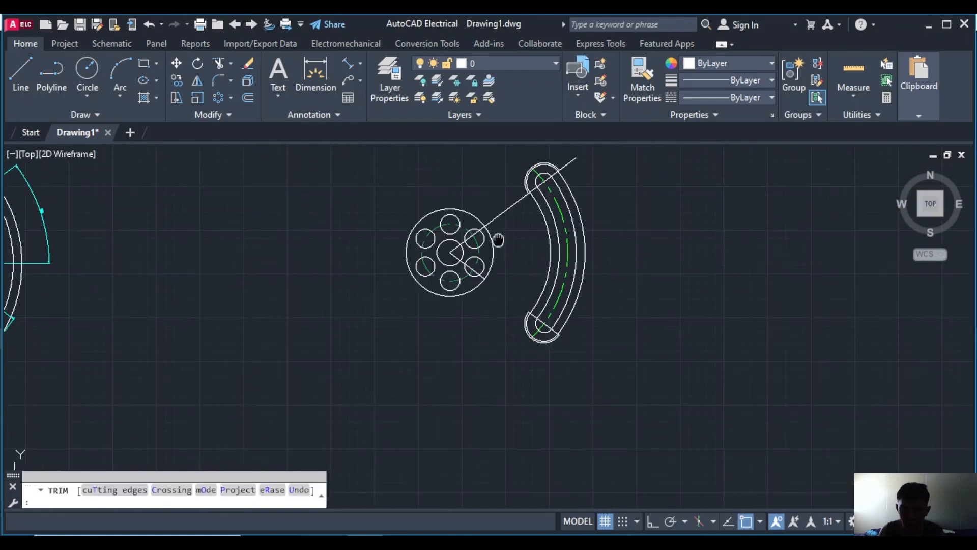
mouse_move(498, 239)
middle_mouse_down()
mouse_move(472, 403)
mouse_move(975, 48)
middle_mouse_up()
scroll(548, 316, "up", 1)
left_click(536, 336)
left_click(437, 408)
mouse_move(508, 187)
middle_mouse_down()
mouse_move(515, 207)
mouse_move(826, 328)
middle_mouse_up()
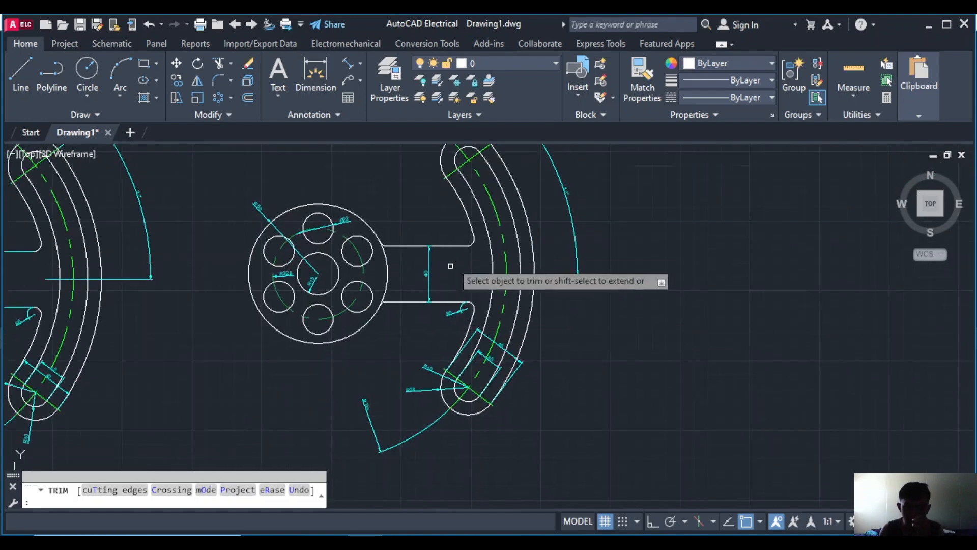
key("Escape")
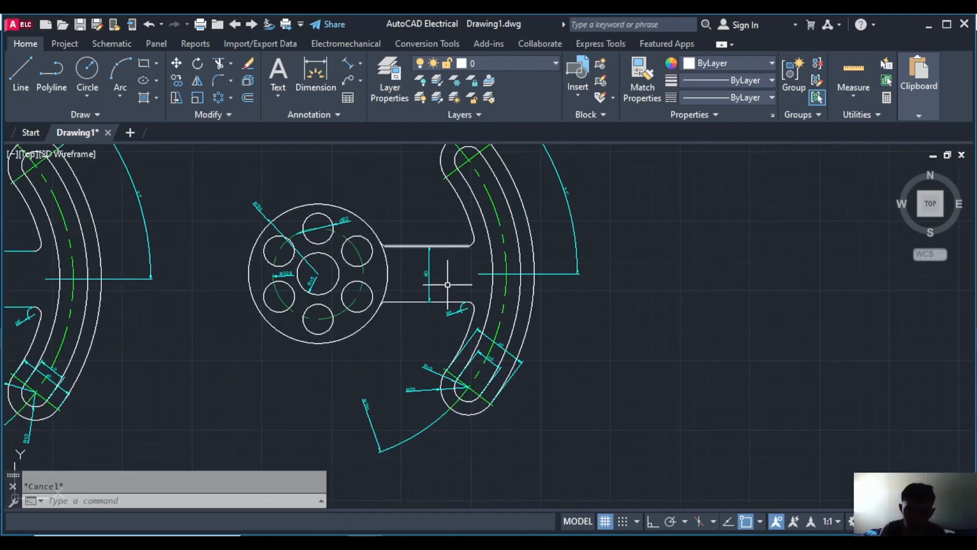
Draw a horizontal line from the rightmost point of the green hole circle to the arm's inner edge
scroll(756, 305, "down", 1)
middle_click_drag(768, 306, 5, 307)
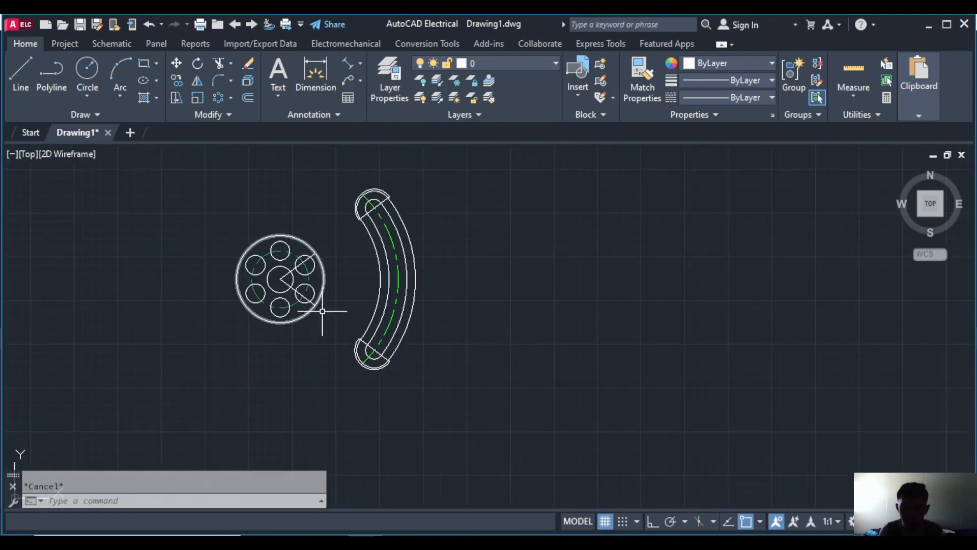
scroll(318, 305, "up", 2)
left_click(30, 73)
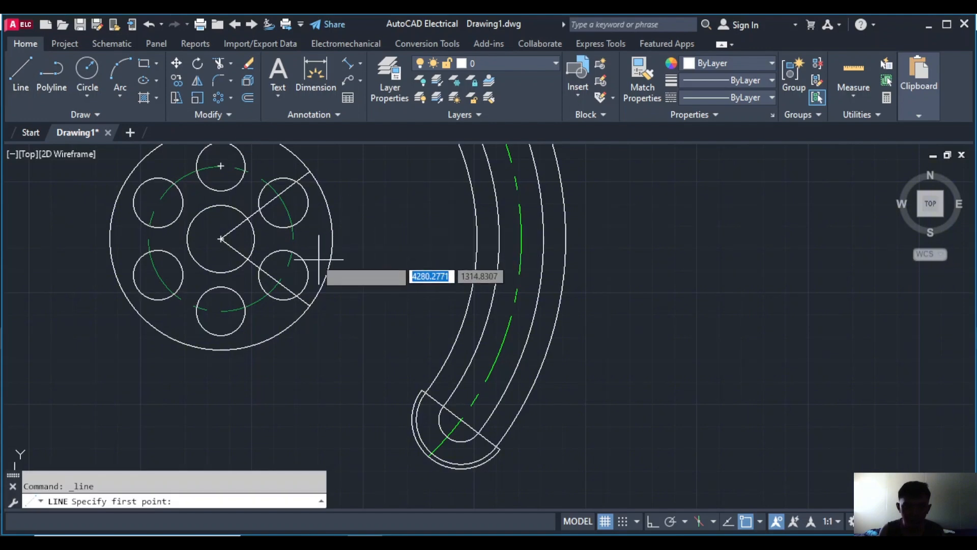
left_click(293, 238)
left_click(476, 239)
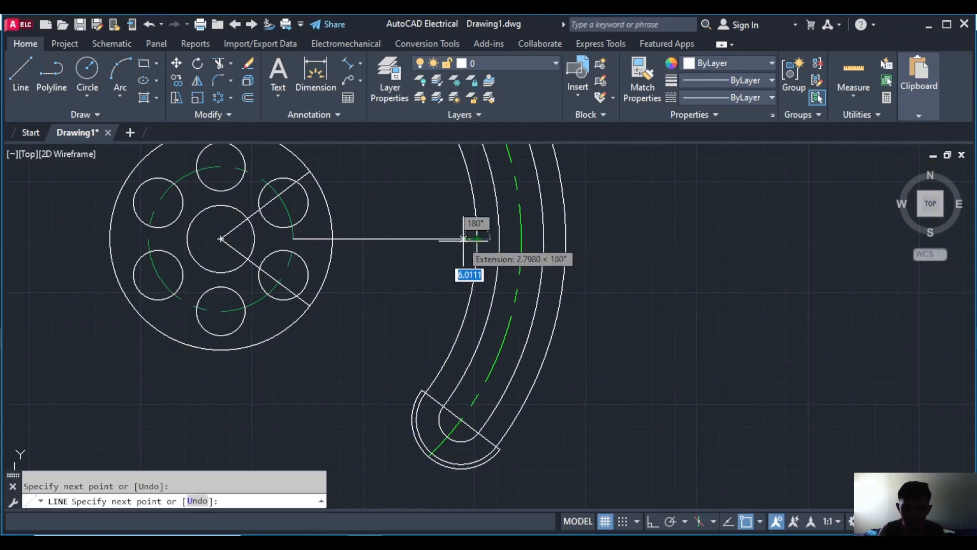
key("Escape")
key("Return")
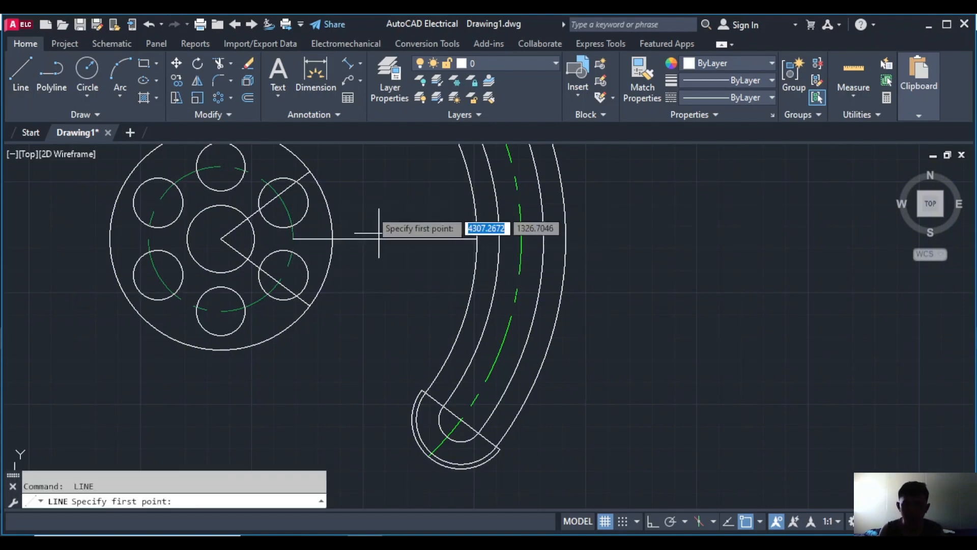
key("Escape")
Examine the width dimension of the bar joining the hub and arm in the dimensioned reference part
middle_click_drag(105, 266, 786, 281)
scroll(189, 281, "down", 1)
mouse_move(188, 282)
middle_mouse_down()
mouse_move(467, 310)
mouse_move(555, 307)
middle_mouse_up()
scroll(175, 287, "up", 2)
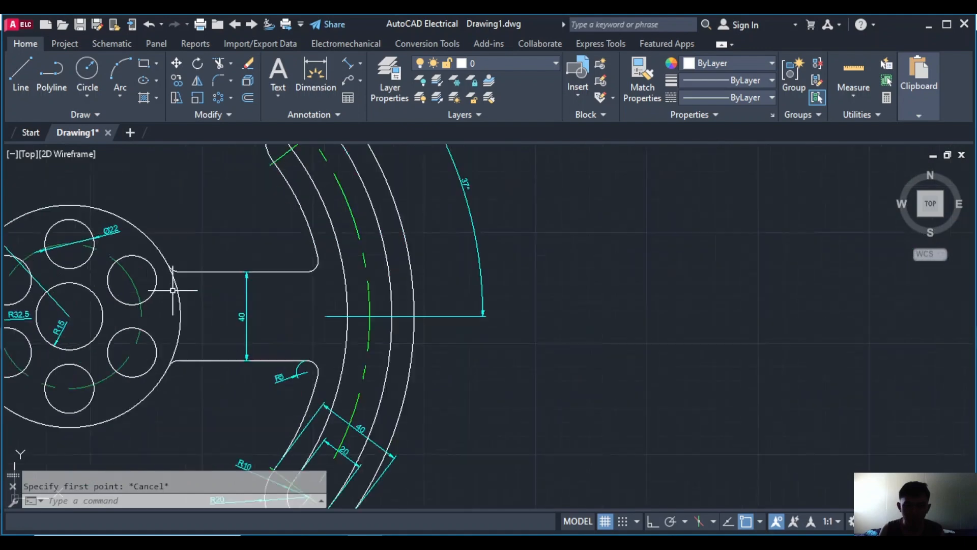
middle_click_drag(662, 325, 100, 340)
scroll(698, 351, "down", 4)
middle_click_drag(661, 353, 244, 364)
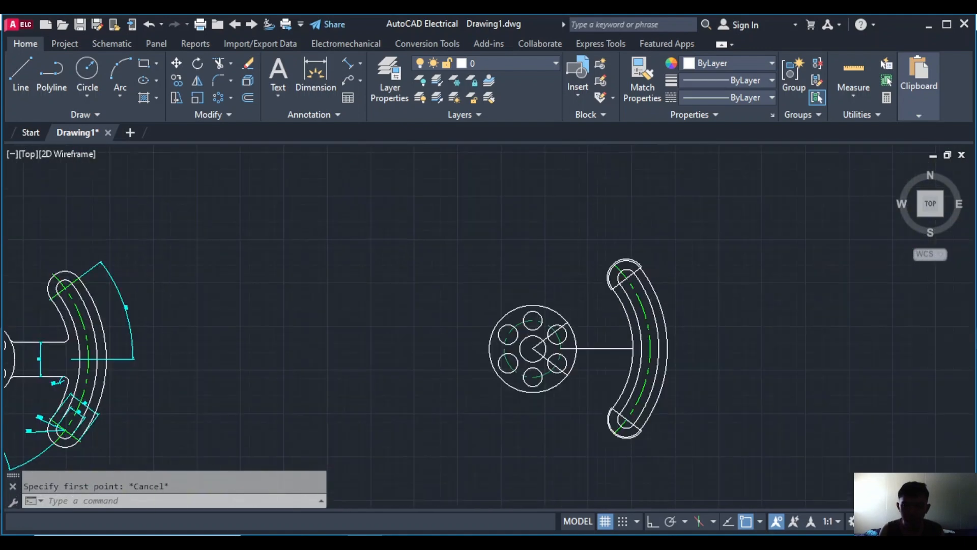
scroll(682, 324, "up", 4)
middle_click_drag(528, 360, 683, 290)
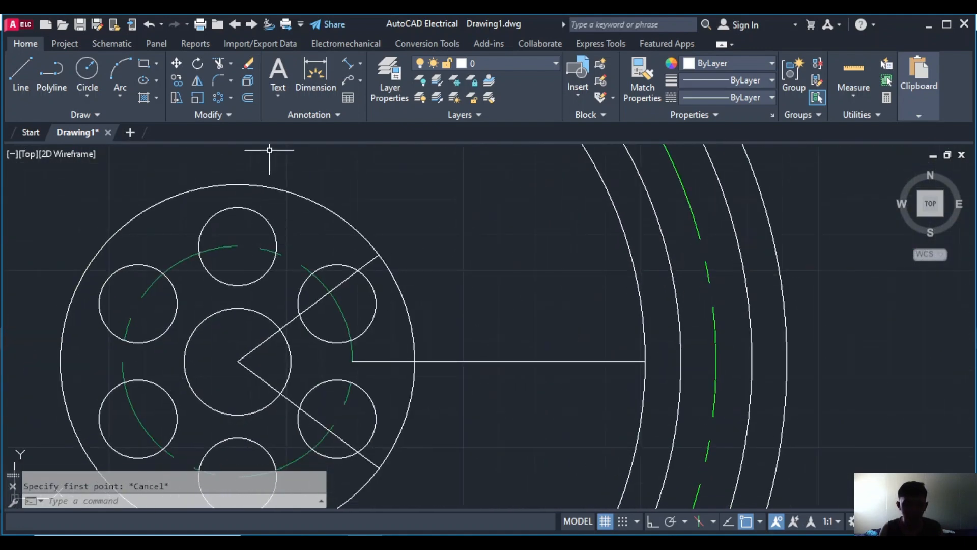
Offset the horizontal line by 20 both above and below it
left_click(248, 99)
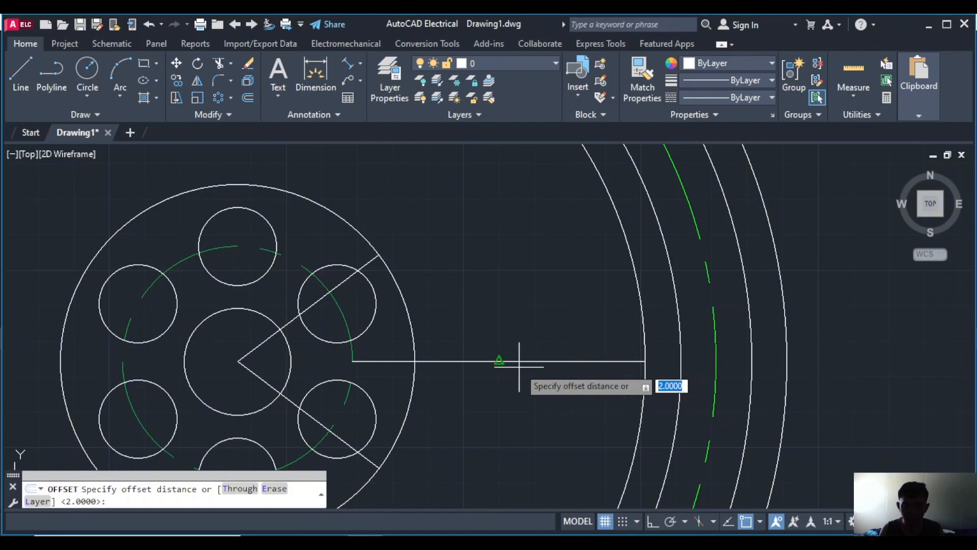
key("Return")
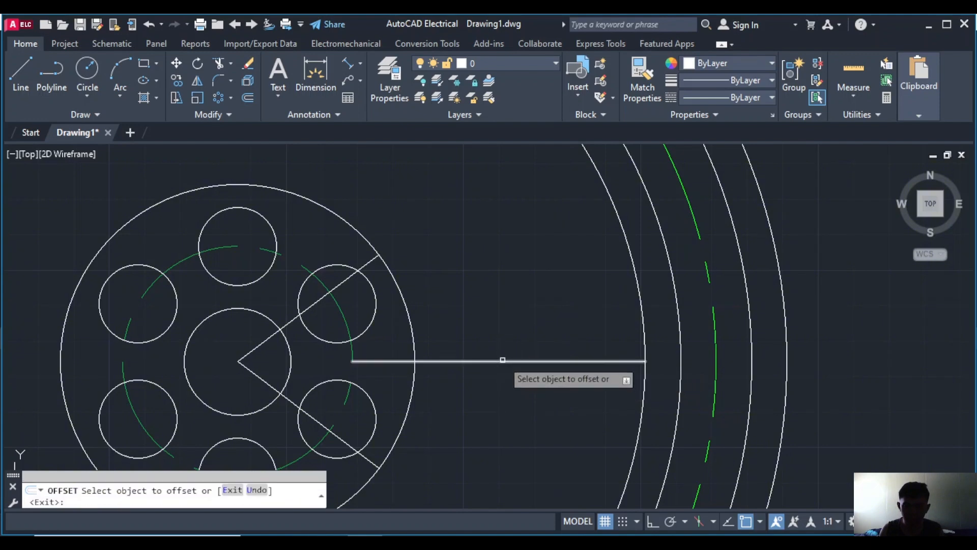
left_click(502, 361)
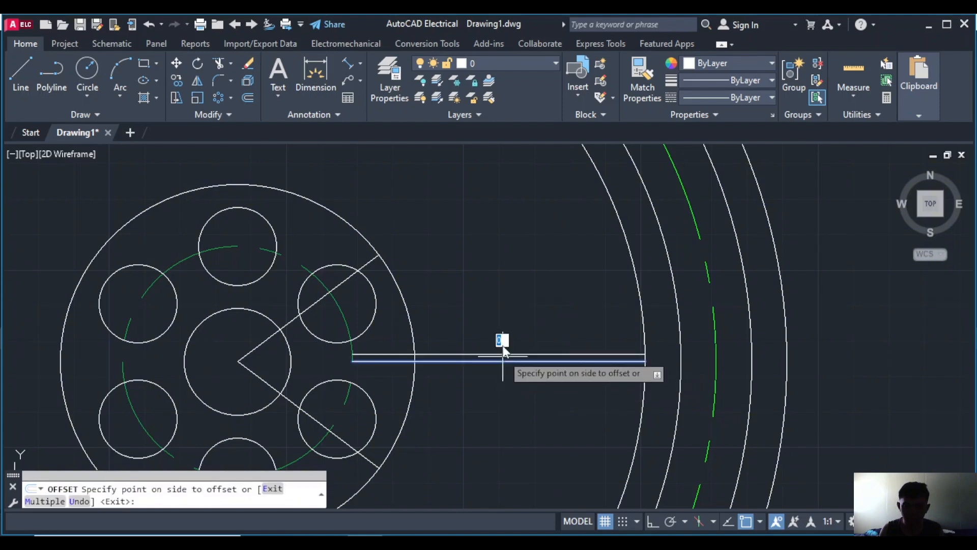
left_click(495, 296)
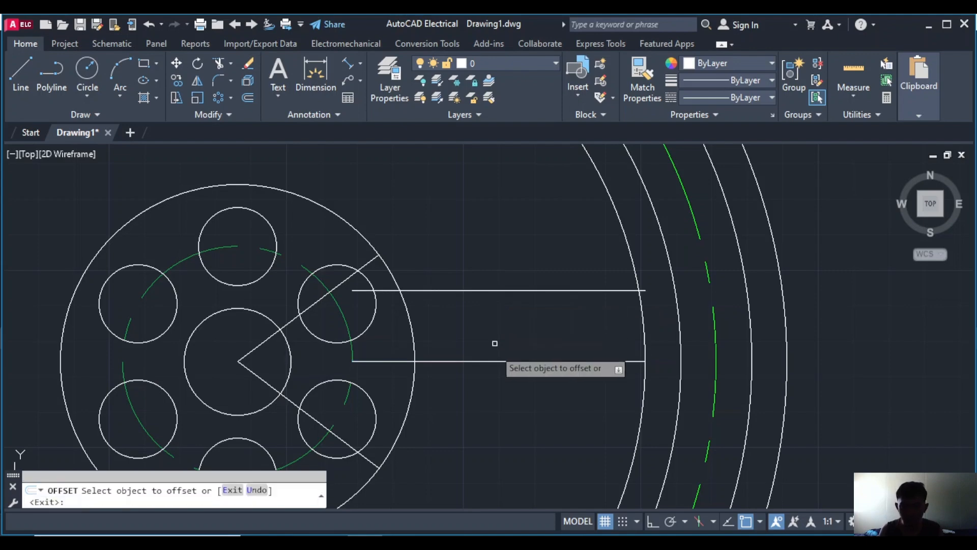
left_click(493, 362)
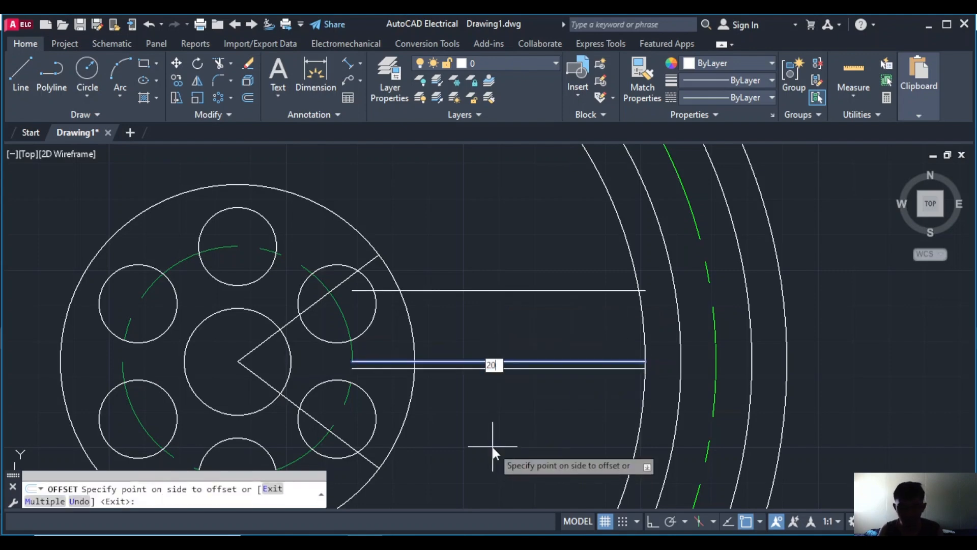
left_click(493, 447)
key("Escape")
scroll(493, 349, "down", 2)
scroll(493, 349, "up", 2)
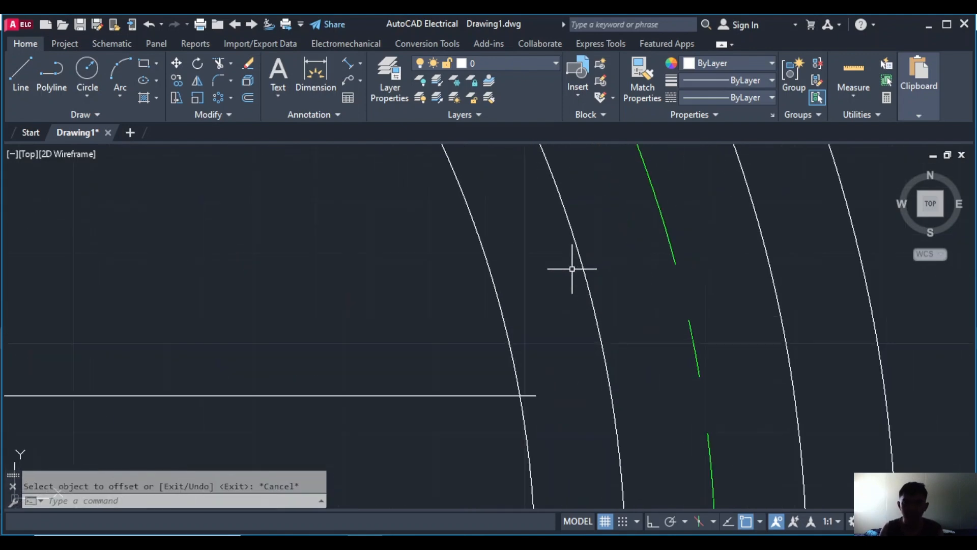
scroll(541, 285, "down", 5)
scroll(532, 195, "up", 4)
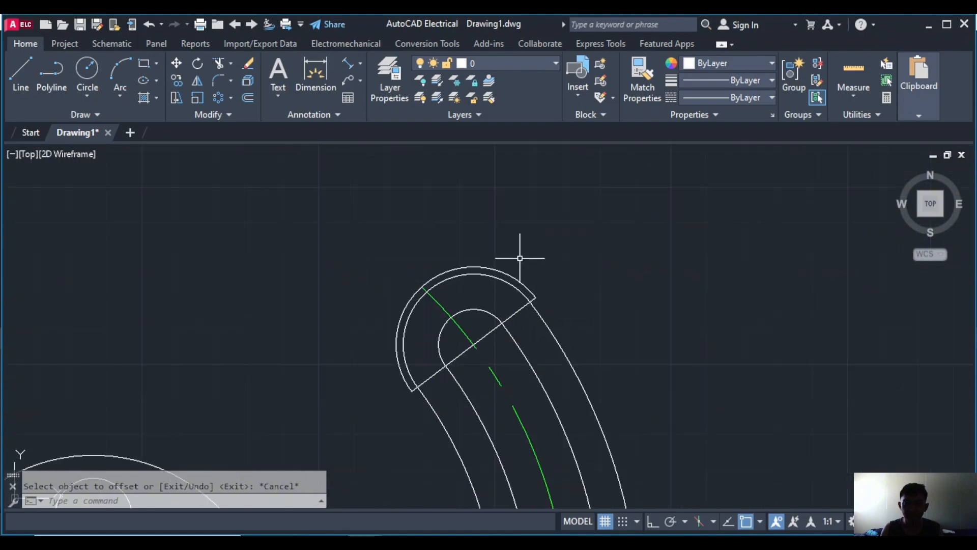
Trim away the extra outermost arc around the upper rounded end of the slotted arm
key("Return")
left_click(517, 277)
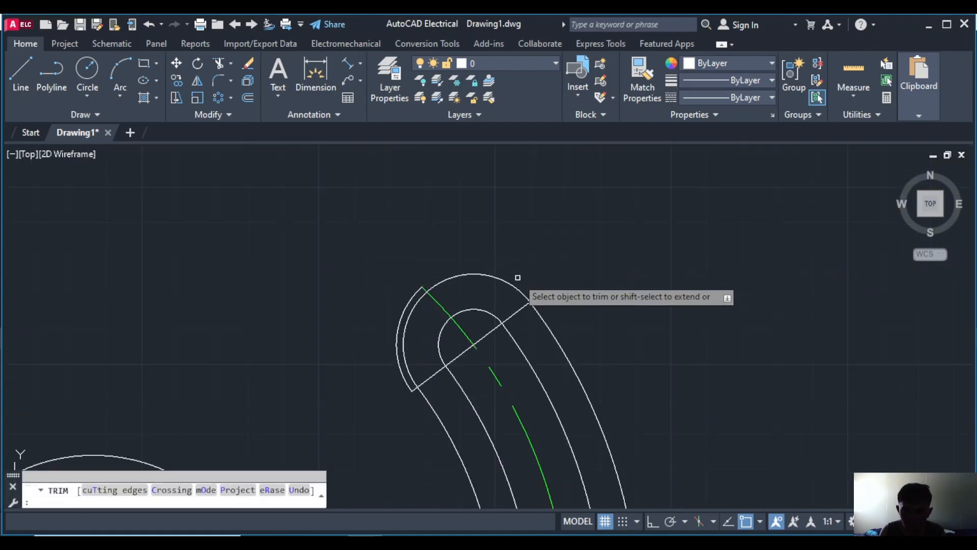
left_click(402, 314)
Trim away the extra outermost arc around the lower rounded end of the slotted arm
scroll(540, 341, "down", 4)
middle_click_drag(539, 340, 555, 194)
middle_click_drag(563, 358, 555, 283)
mouse_move(548, 374)
middle_mouse_down()
mouse_move(538, 342)
mouse_move(524, 399)
mouse_move(537, 443)
mouse_move(515, 450)
middle_mouse_up()
scroll(564, 363, "up", 3)
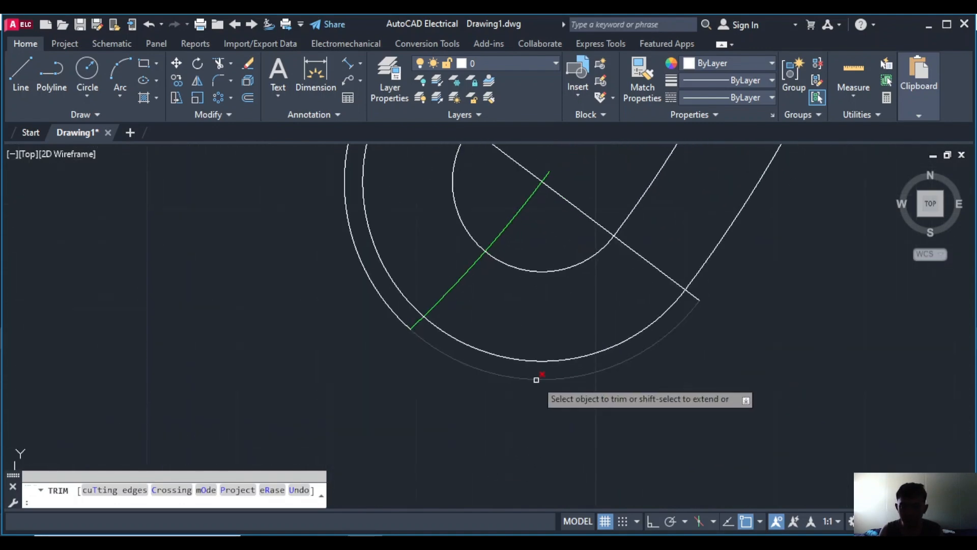
left_click(536, 380)
left_click(384, 310)
left_click(391, 299)
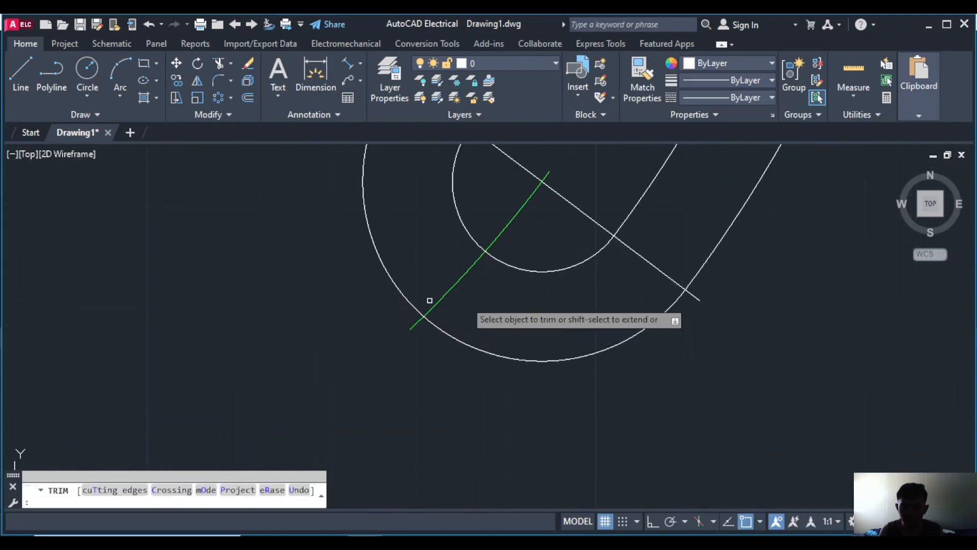
scroll(430, 300, "down", 6)
key("Escape")
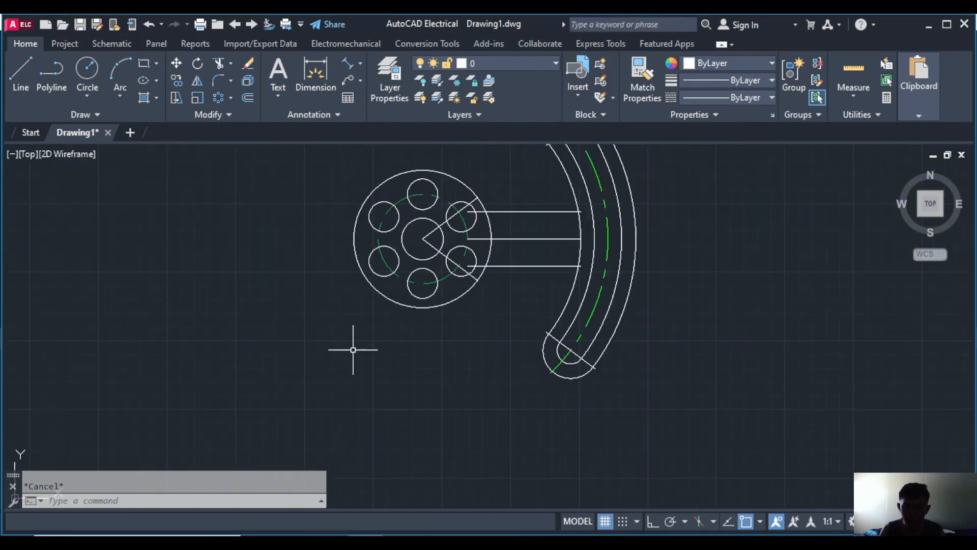
Examine the lines crossing the arm's rounded ends in the dimensioned reference part
middle_click_drag(353, 350, 823, 397)
scroll(822, 396, "down", 2)
scroll(398, 393, "up", 8)
scroll(284, 378, "down", 8)
middle_click_drag(541, 379, 142, 360)
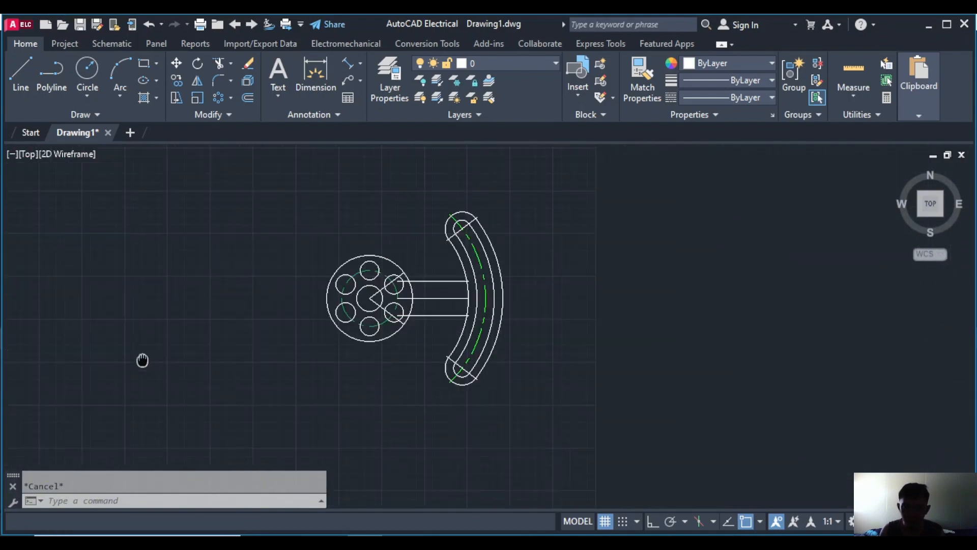
Set the color of the two straight lines crossing the arm's rounded ends to Green
scroll(511, 384, "up", 5)
scroll(338, 393, "down", 5)
scroll(399, 323, "up", 3)
scroll(402, 304, "down", 1)
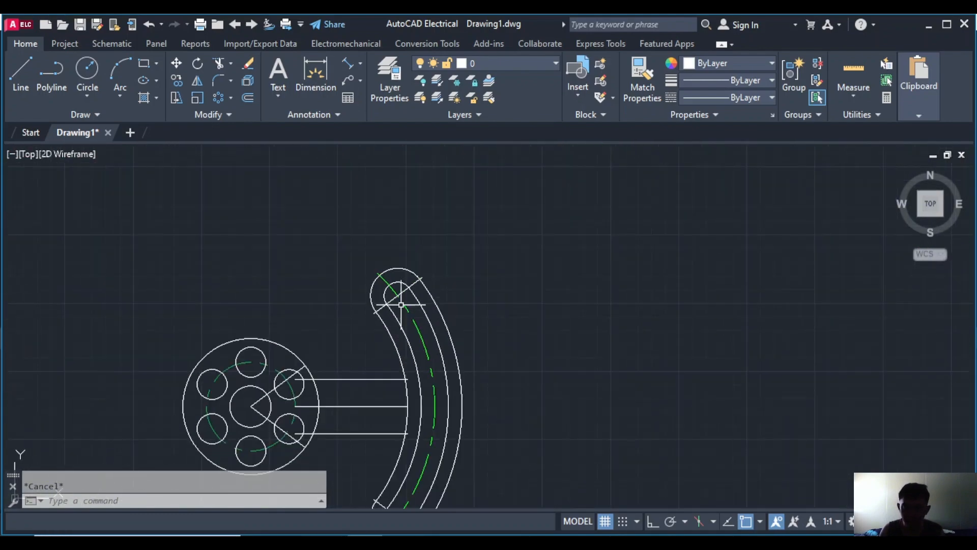
scroll(406, 331, "down", 2)
scroll(416, 329, "up", 2)
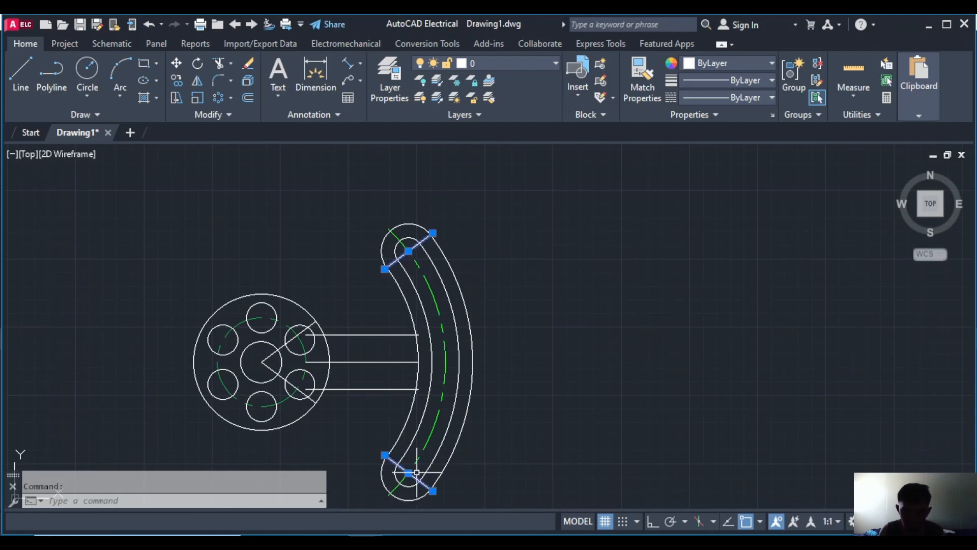
type("r")
key("Return")
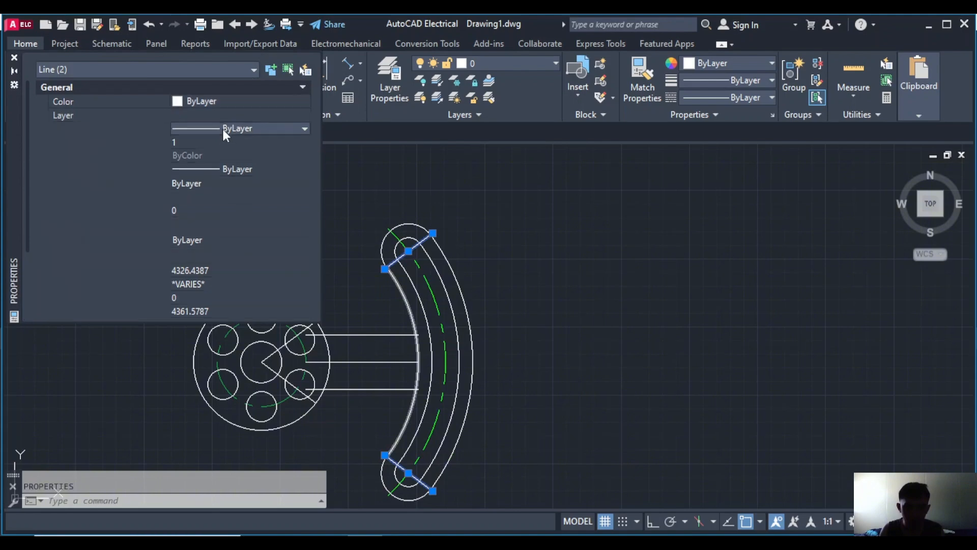
left_click(225, 100)
left_click(213, 161)
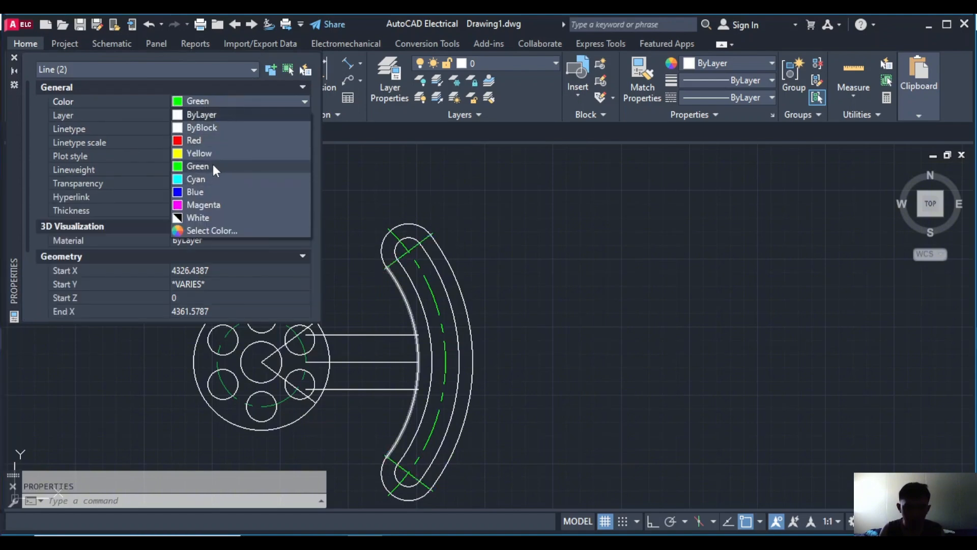
Set the linetype of both arm end lines to CENTER, clear the selection and close the properties
left_click(224, 131)
left_click(231, 173)
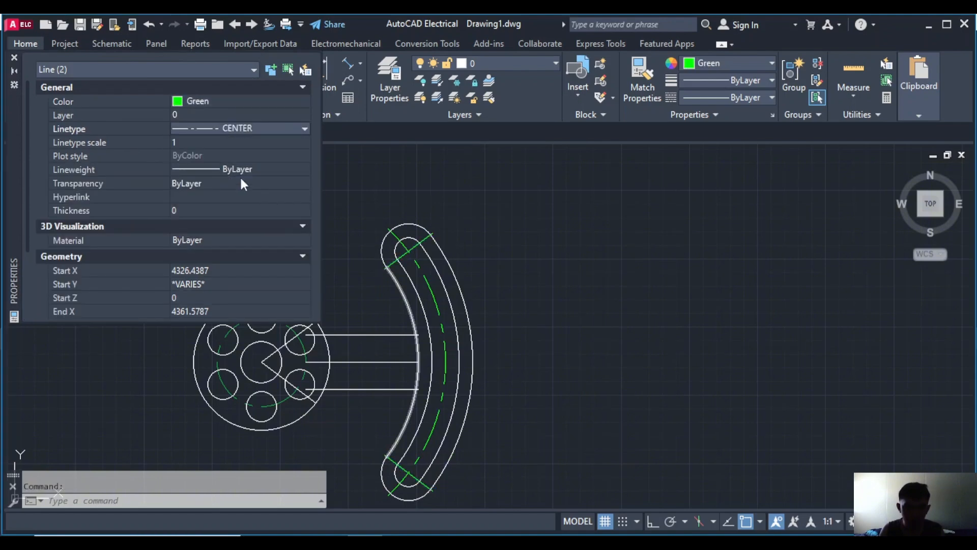
left_click(456, 170)
key("Escape")
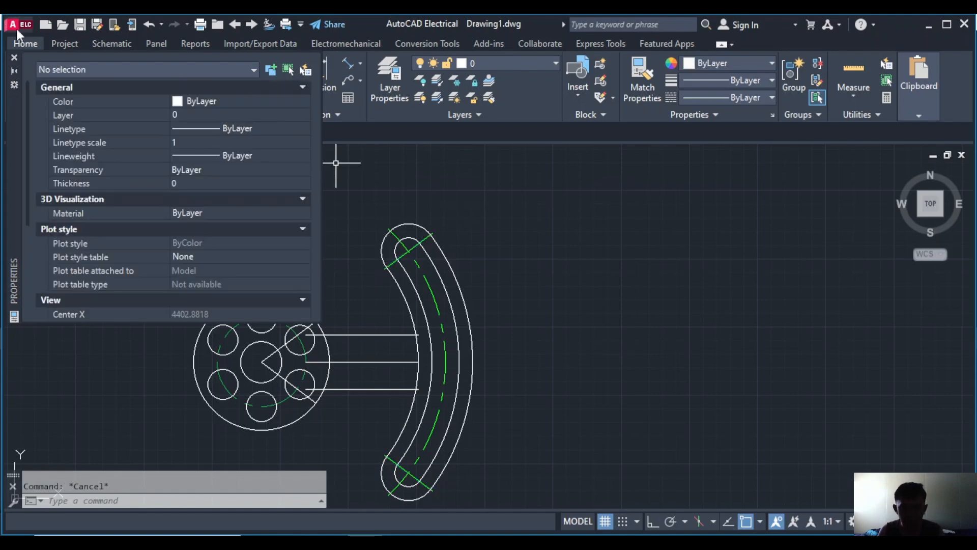
left_click(15, 57)
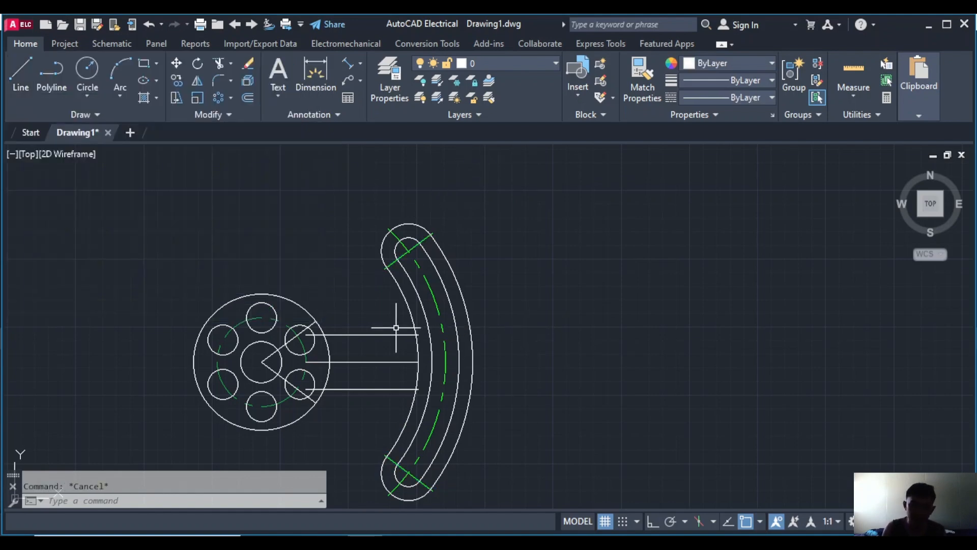
Examine the fillet radius where the bar meets the curved arm in the dimensioned reference part
scroll(391, 341, "up", 2)
middle_click_drag(257, 242, 912, 199)
scroll(95, 303, "down", 8)
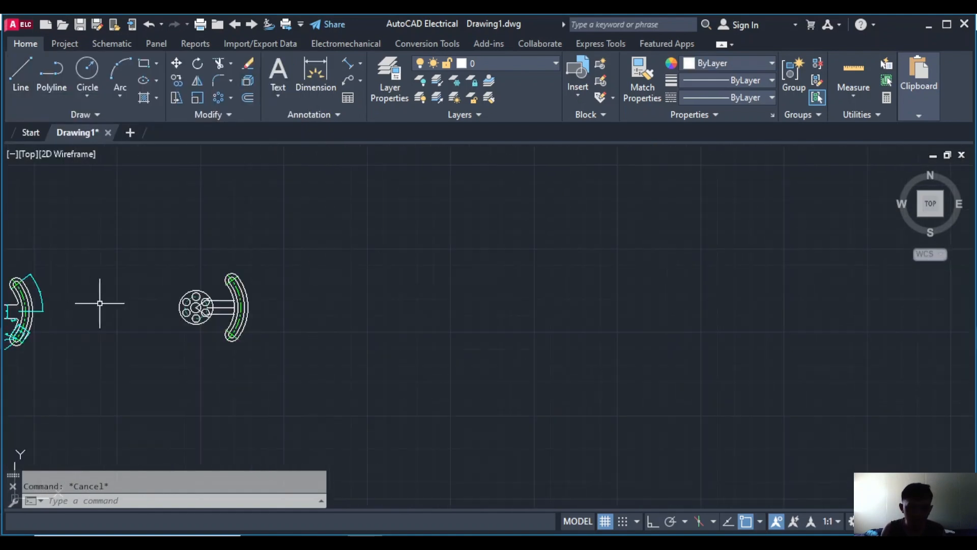
middle_click_drag(98, 305, 614, 303)
scroll(509, 320, "up", 5)
scroll(657, 319, "up", 3)
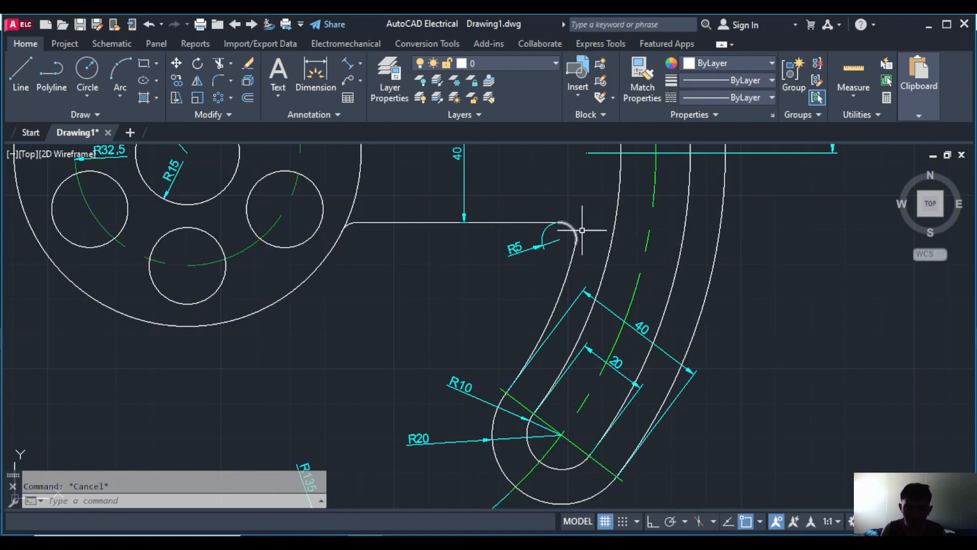
scroll(1, 349, "down", 3)
middle_click_drag(834, 270, 418, 316)
scroll(417, 317, "down", 5)
middle_click_drag(695, 302, 475, 297)
scroll(474, 297, "up", 4)
middle_click_drag(557, 293, 496, 316)
scroll(497, 316, "up", 2)
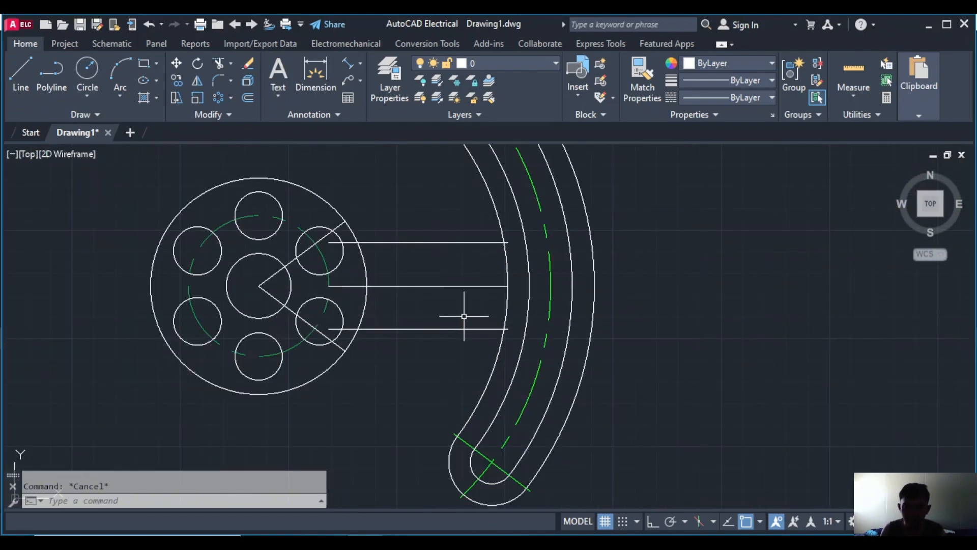
Fillet the corner between the bar's lower line and the arm's inner edge with radius 5 in No trim mode
left_click(220, 79)
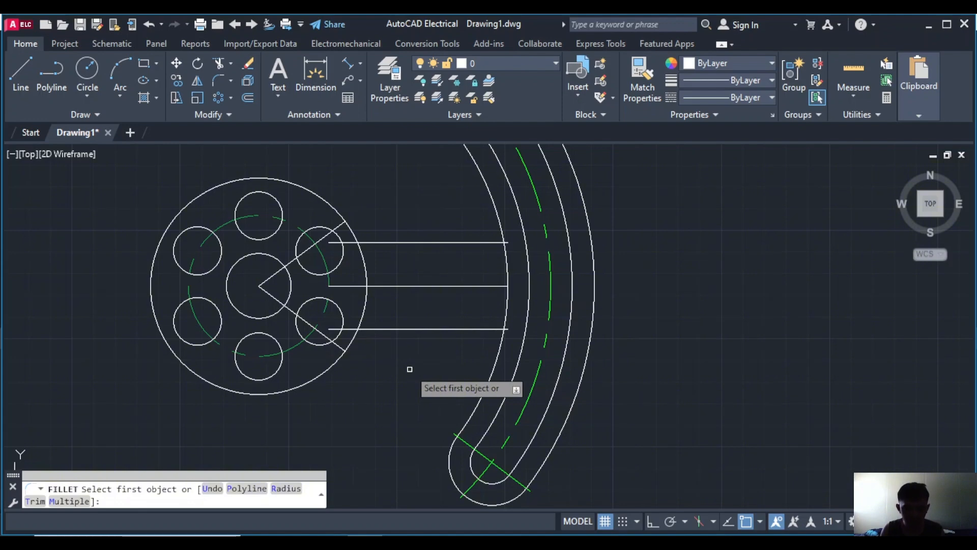
key("Return")
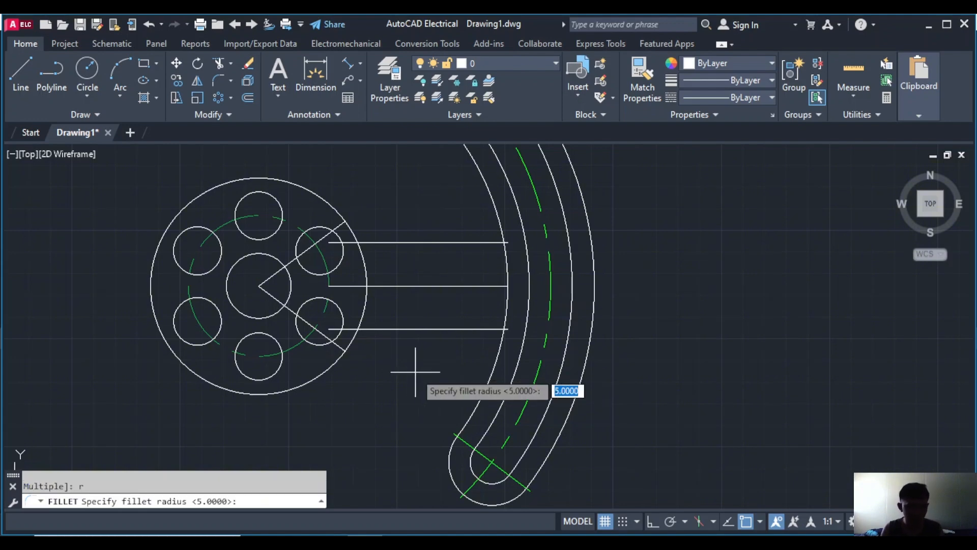
key("Return")
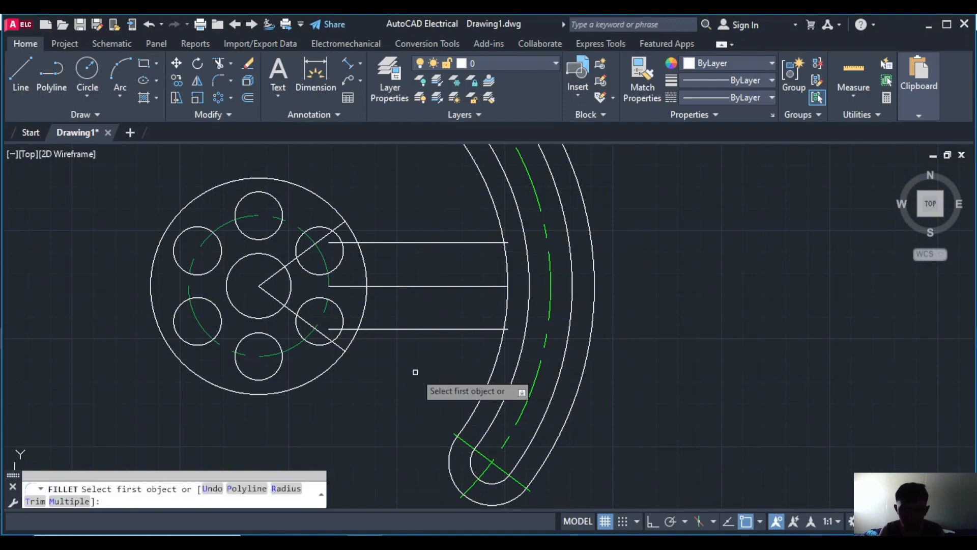
type("t")
key("Return")
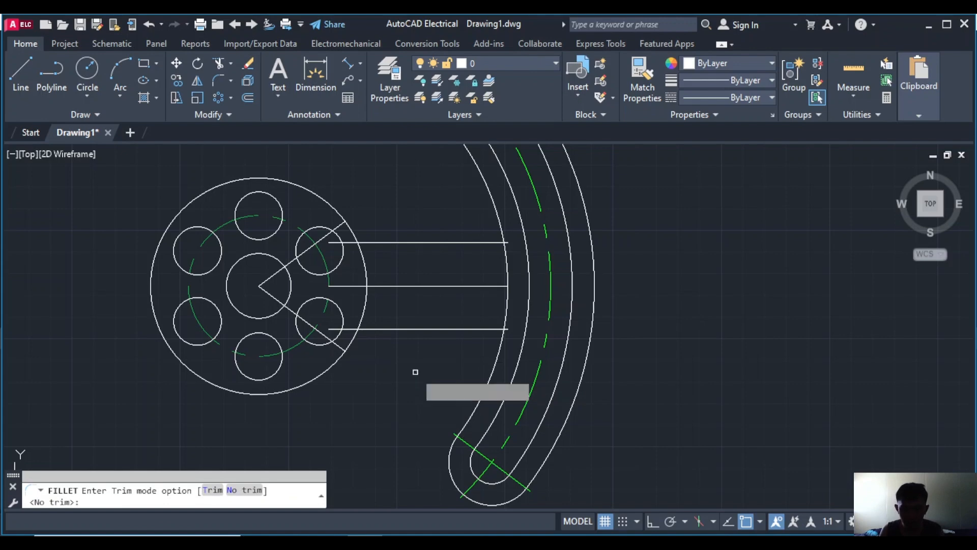
key("Return")
scroll(465, 289, "down", 1)
scroll(470, 321, "up", 2)
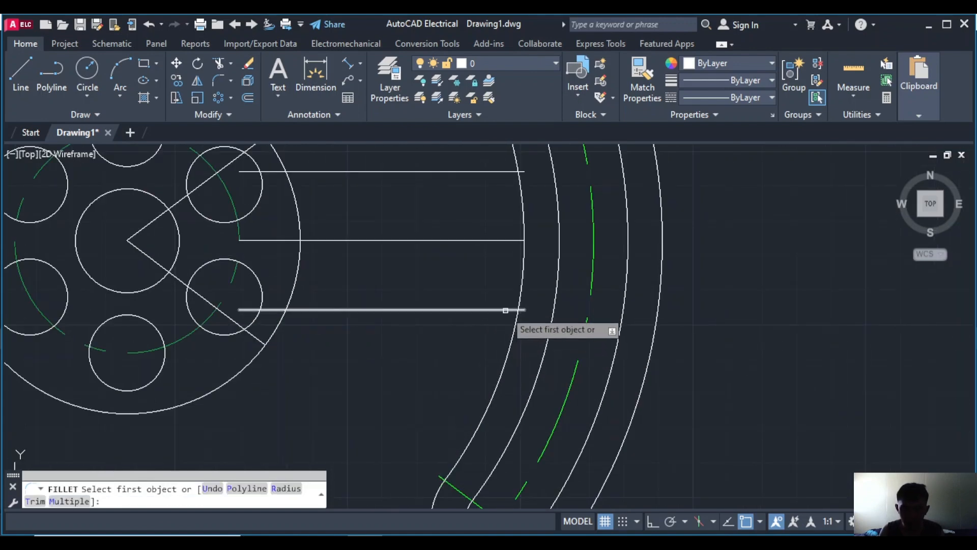
left_click(506, 310)
left_click(518, 325)
Fillet the bar's two corners at the hub's outer circle and its upper corner at the arm with the same radius
key("Return")
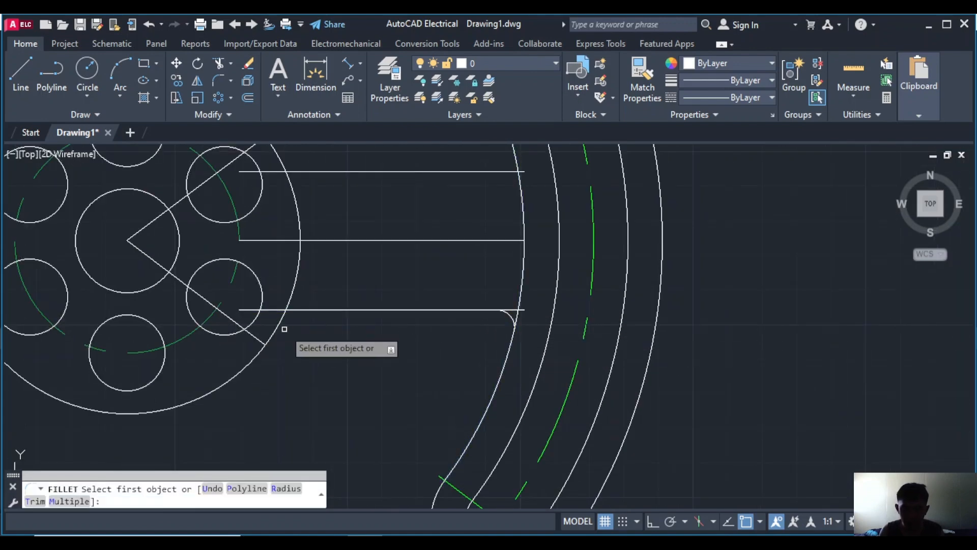
left_click(303, 309)
left_click(279, 323)
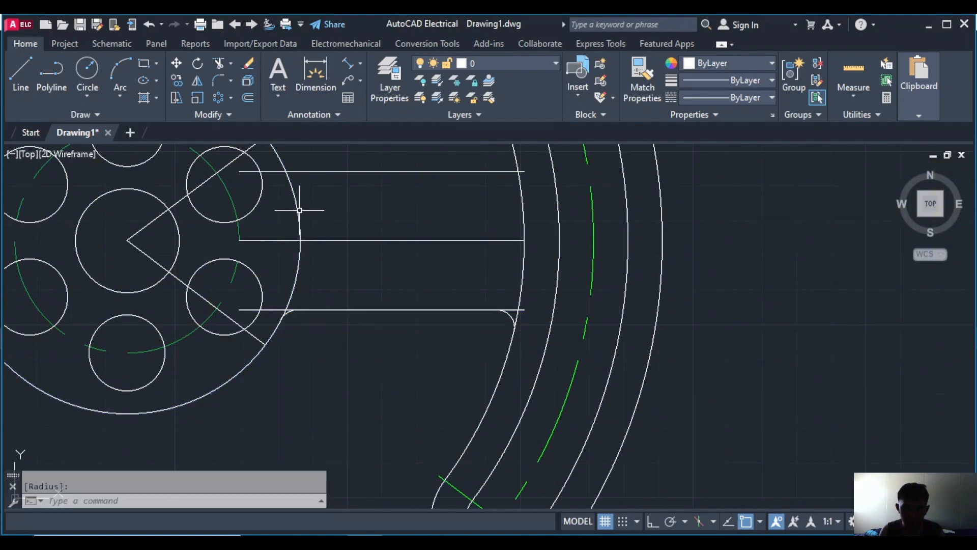
key("Return")
left_click(303, 168)
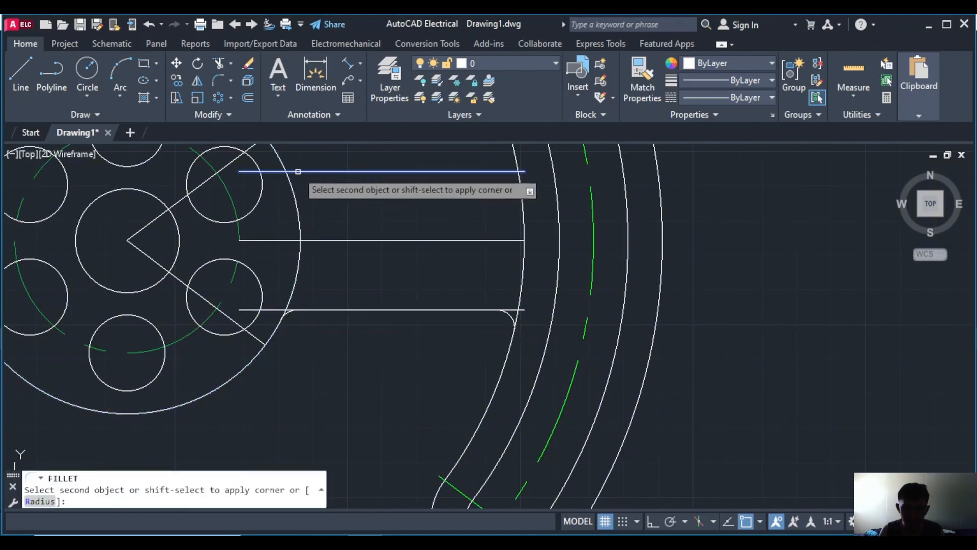
left_click(285, 162)
key("Return")
left_click(507, 172)
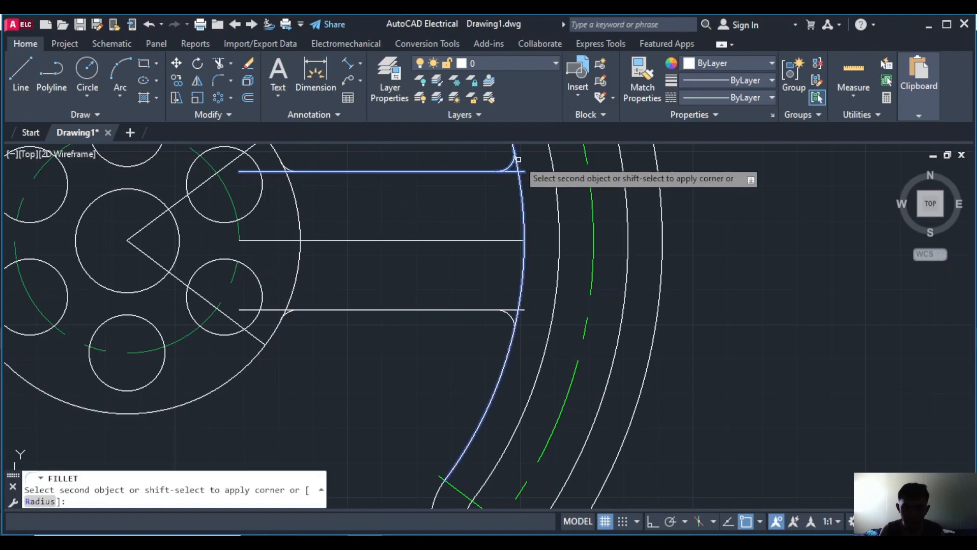
left_click(521, 184)
Trim the arm's inner edge above the bar's middle line and the leftover ends beyond the upper arm fillet
scroll(484, 229, "down", 2)
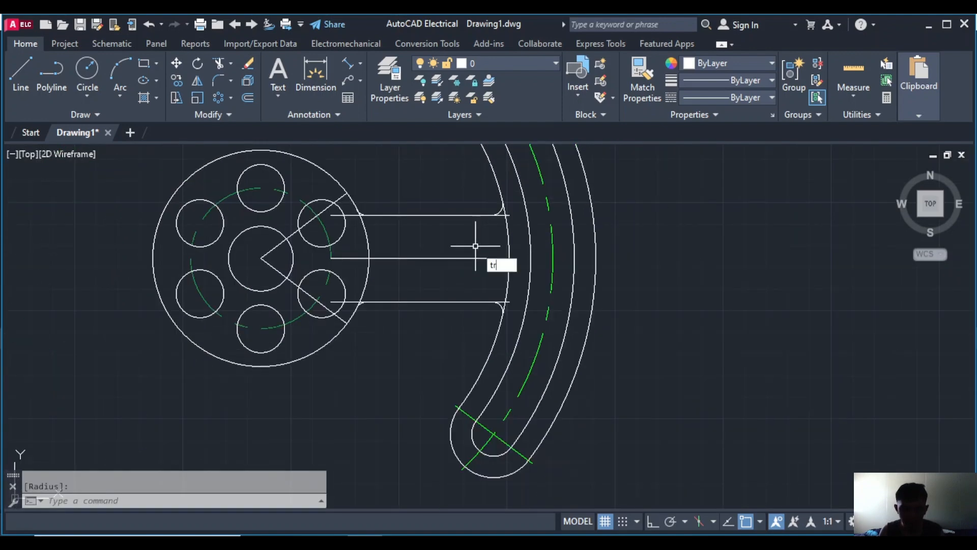
key("Return")
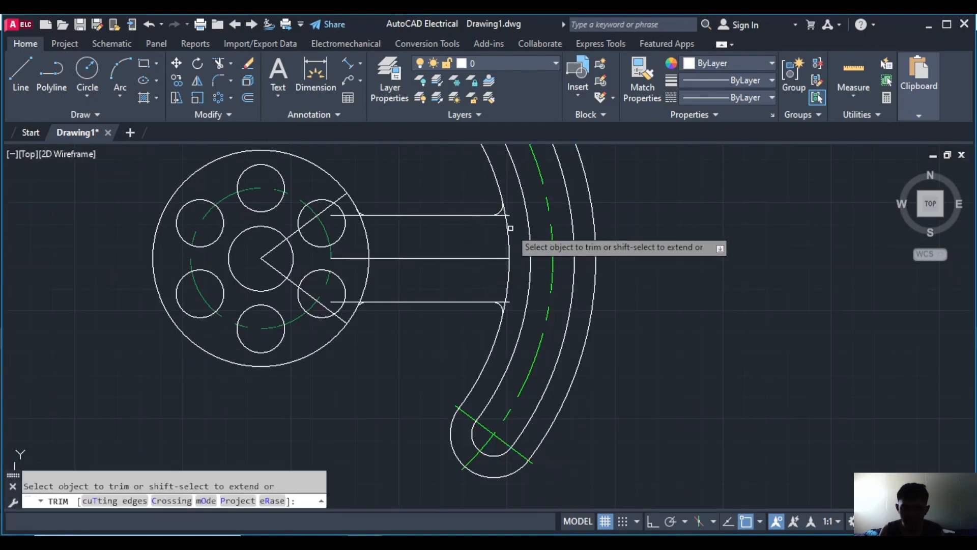
left_click(509, 228)
left_click(507, 212)
scroll(508, 213, "up", 6)
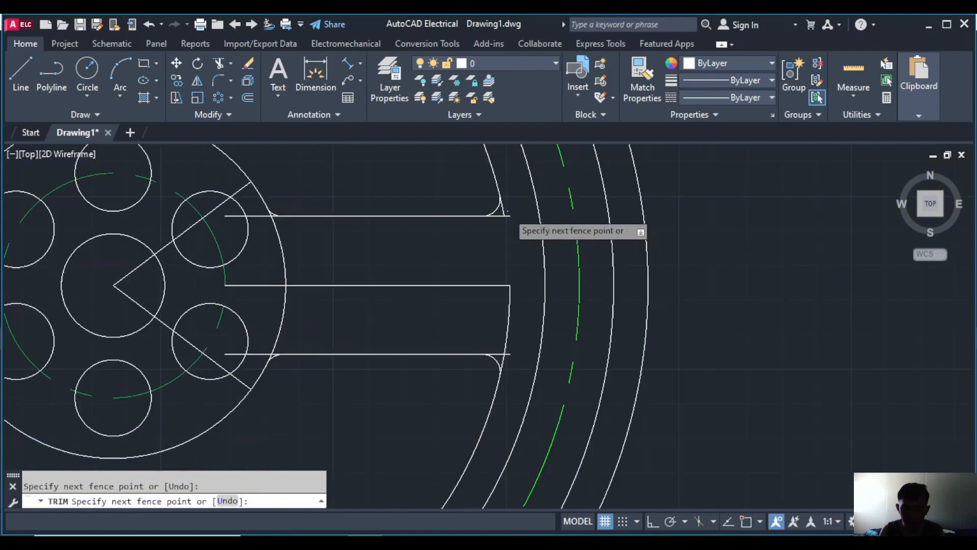
left_click(497, 212)
Trim the arm's inner edge below the bar's middle line and the leftover ends beyond the lower arm fillet
scroll(496, 220, "down", 5)
scroll(544, 274, "up", 6)
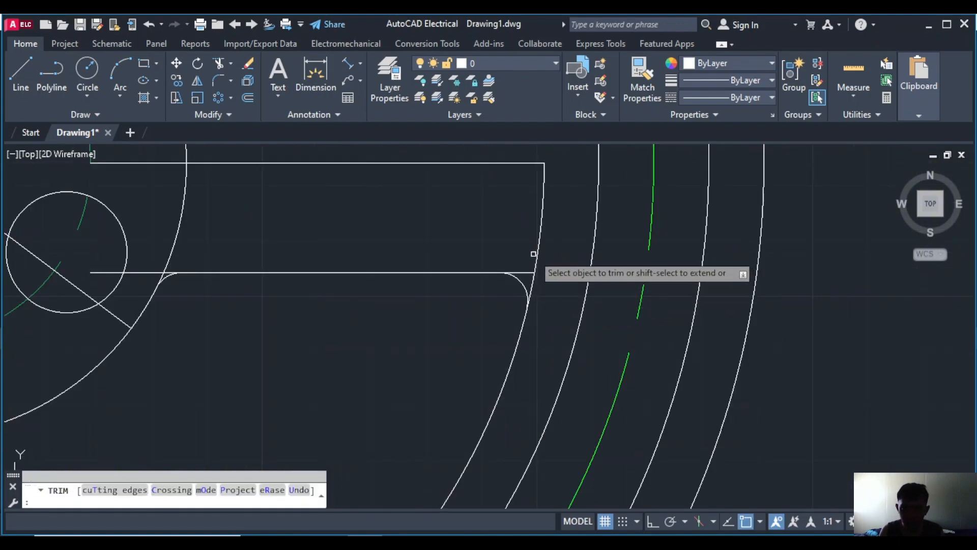
left_click(536, 255)
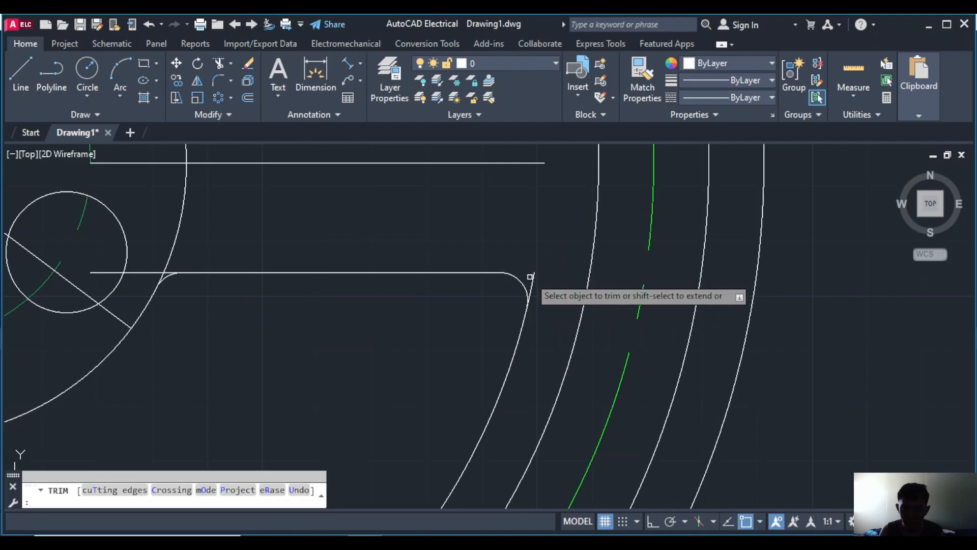
left_click(530, 279)
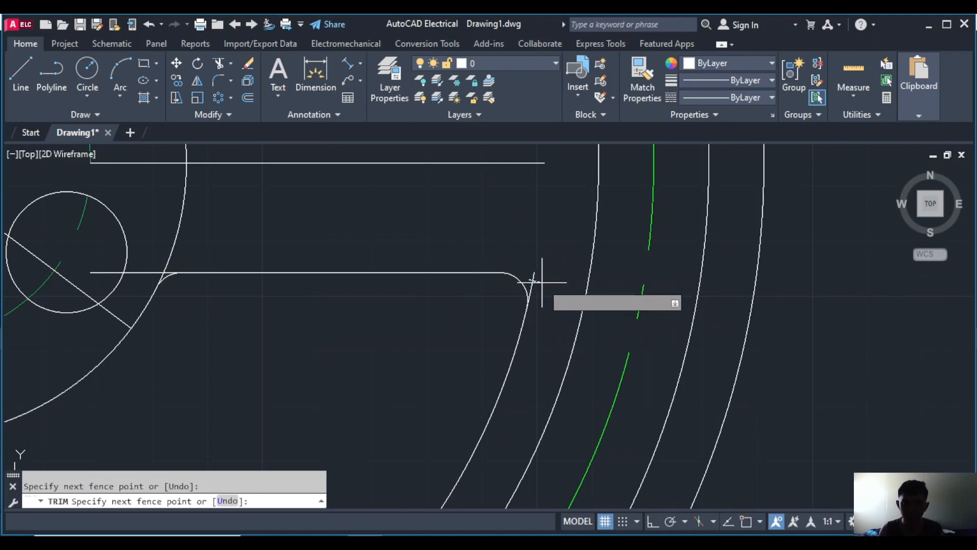
left_click(541, 282)
Trim the portions of the bar's lower, upper and middle lines that extend inside the hub
scroll(422, 252, "down", 2)
middle_click_drag(431, 254, 702, 264)
scroll(545, 266, "up", 5)
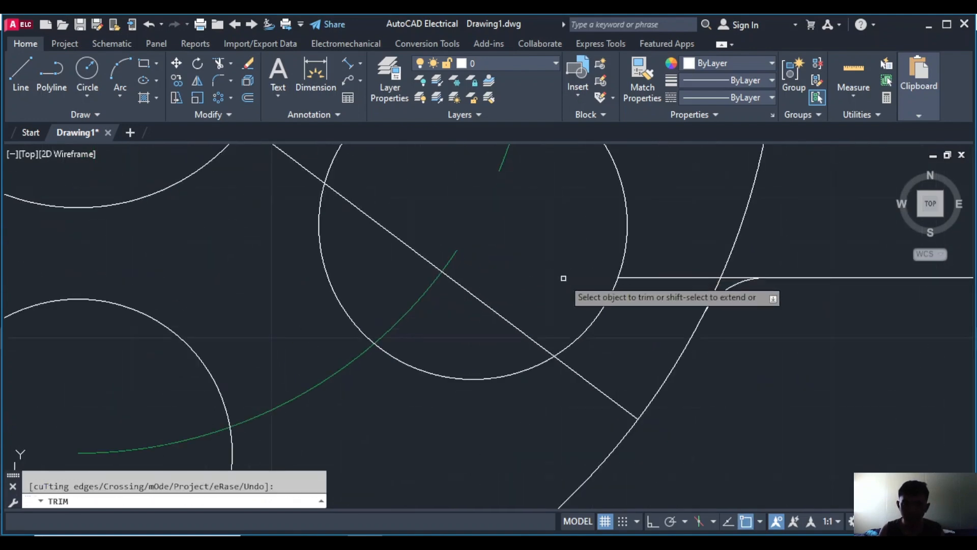
scroll(767, 266, "down", 6)
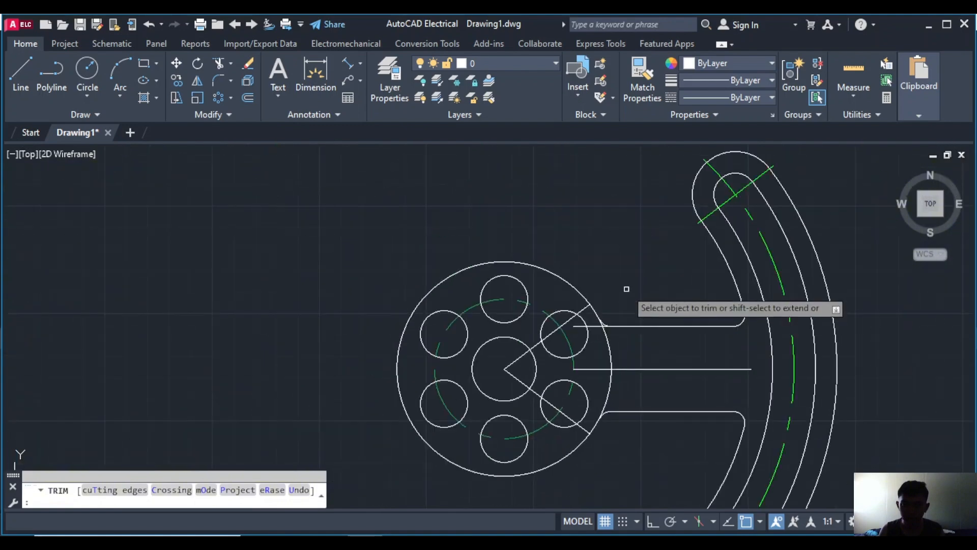
scroll(585, 341, "up", 5)
left_click(595, 337)
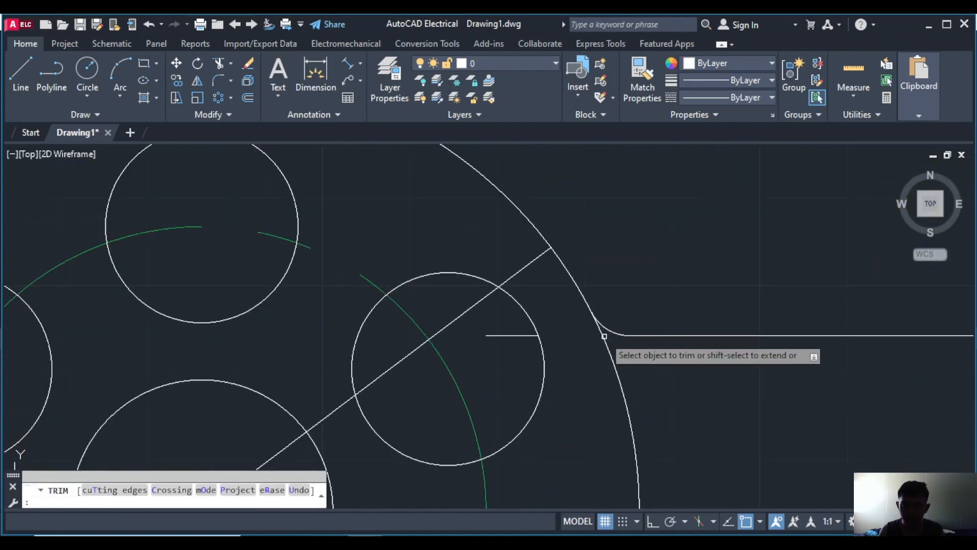
left_click(530, 334)
scroll(572, 310, "down", 4)
scroll(575, 323, "up", 1)
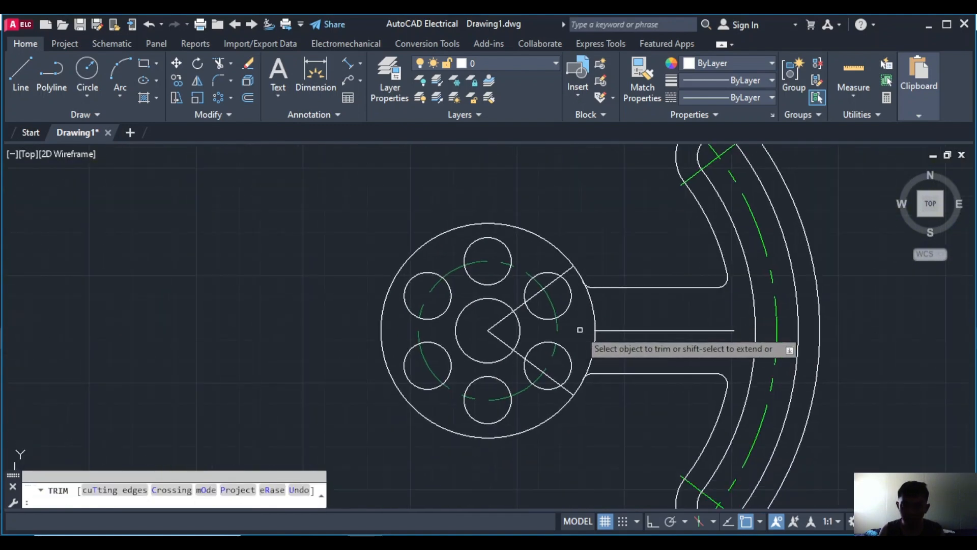
End the Trim command and compare the redrawn part with the dimensioned reference drawing
scroll(509, 336, "down", 5)
scroll(229, 340, "up", 4)
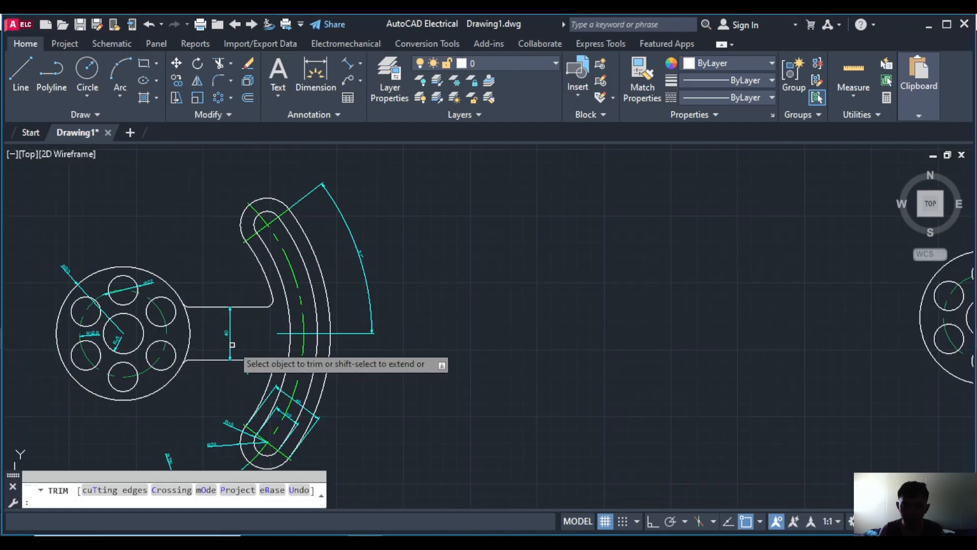
middle_click_drag(768, 339, 268, 344)
key("Escape")
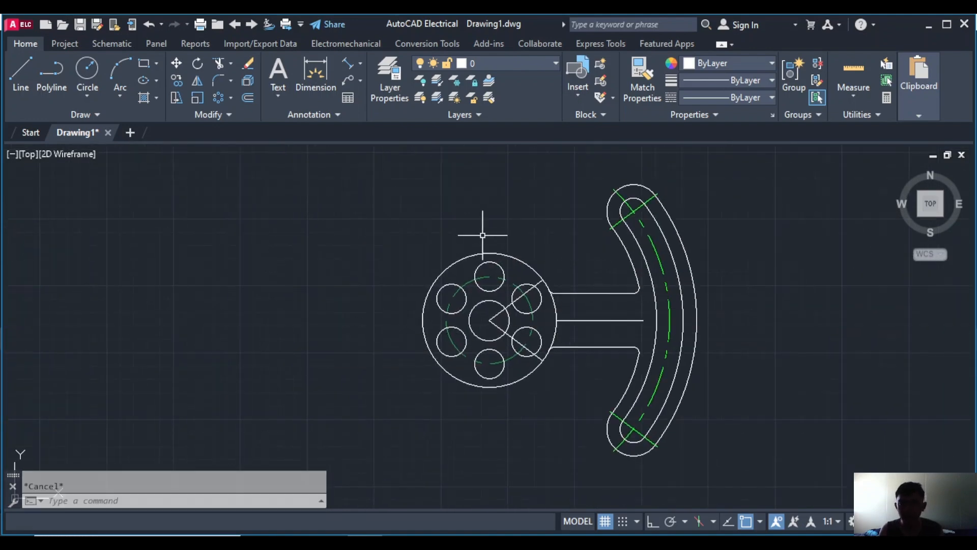
scroll(526, 337, "up", 2)
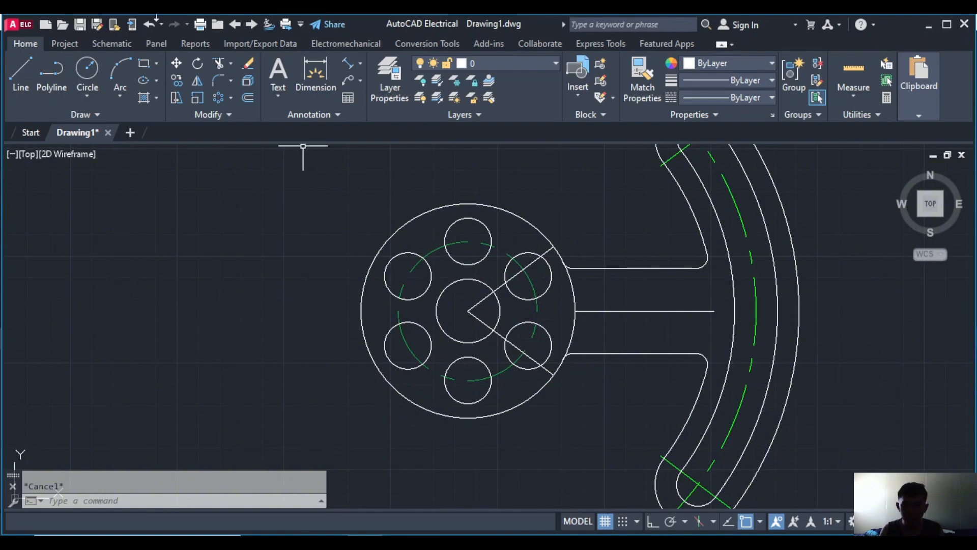
left_click(360, 63)
left_click(380, 202)
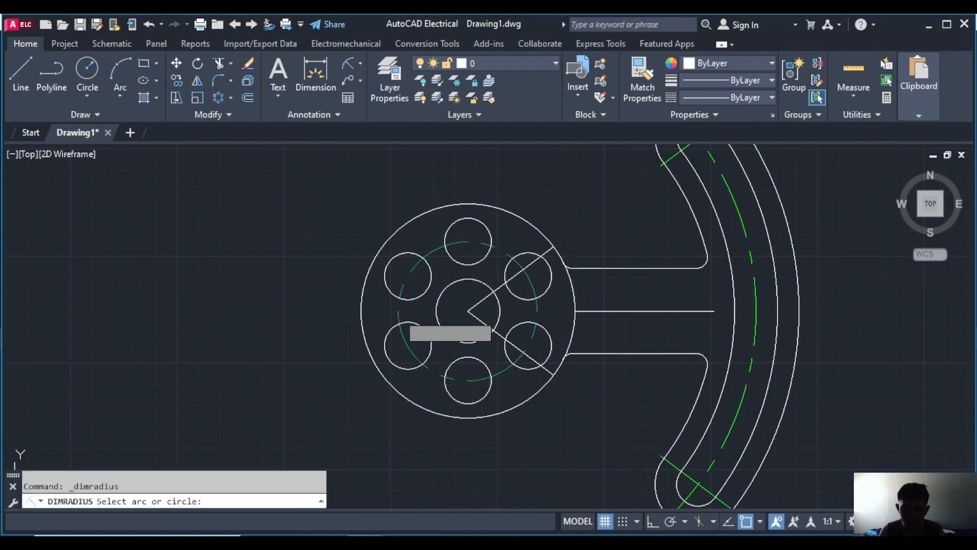
left_click(437, 311)
key("Escape")
Set the current object colour to Cyan and add a radius dimension to the hub's central hole
left_click(754, 62)
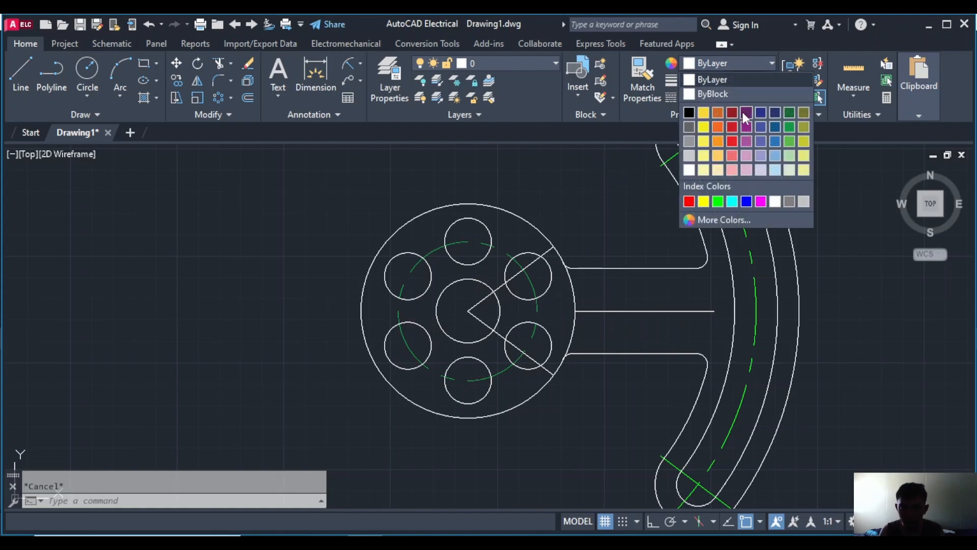
left_click(733, 201)
left_click(351, 61)
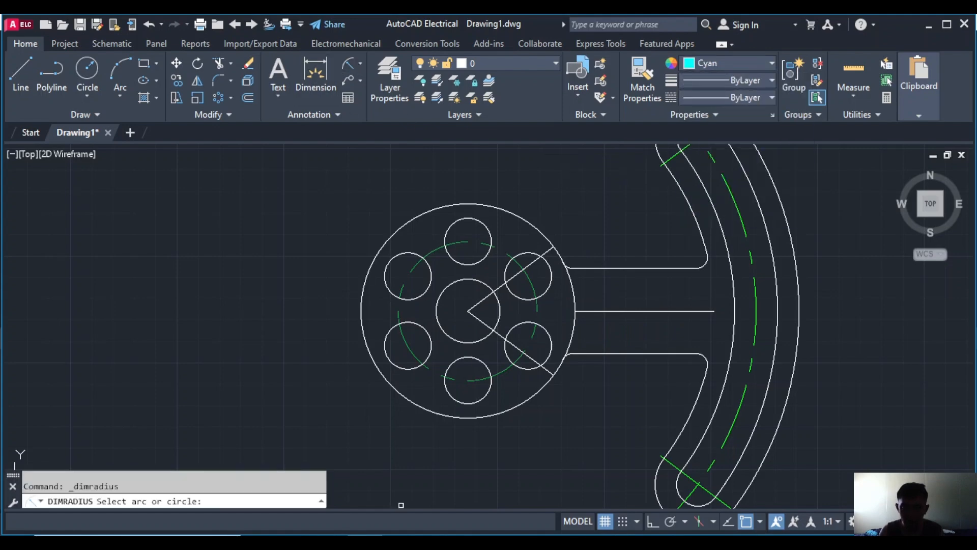
left_click(452, 336)
left_click(454, 323)
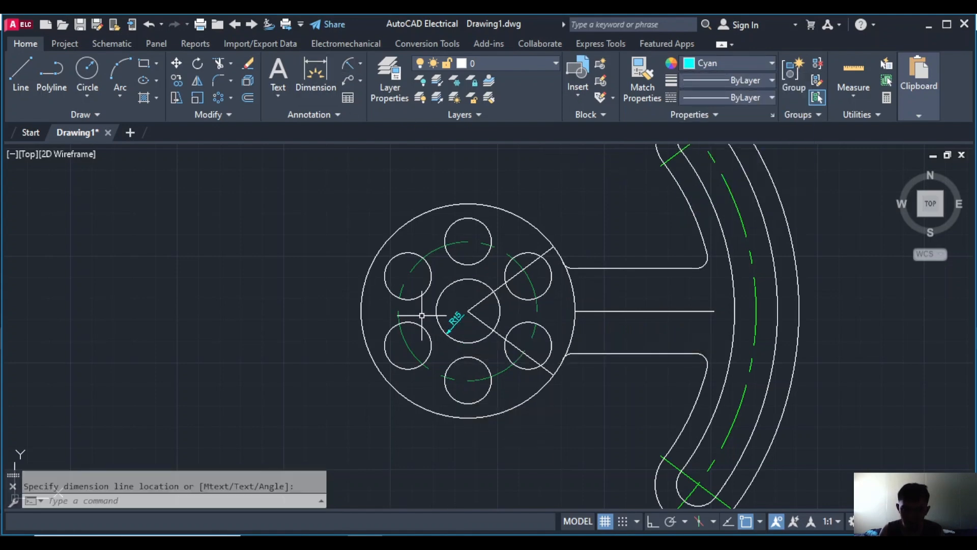
Add radius dimensions to the hub's green bolt circle and its outer circle, placing the latter's text outside the hub
key("Return")
left_click(398, 316)
left_click(403, 310)
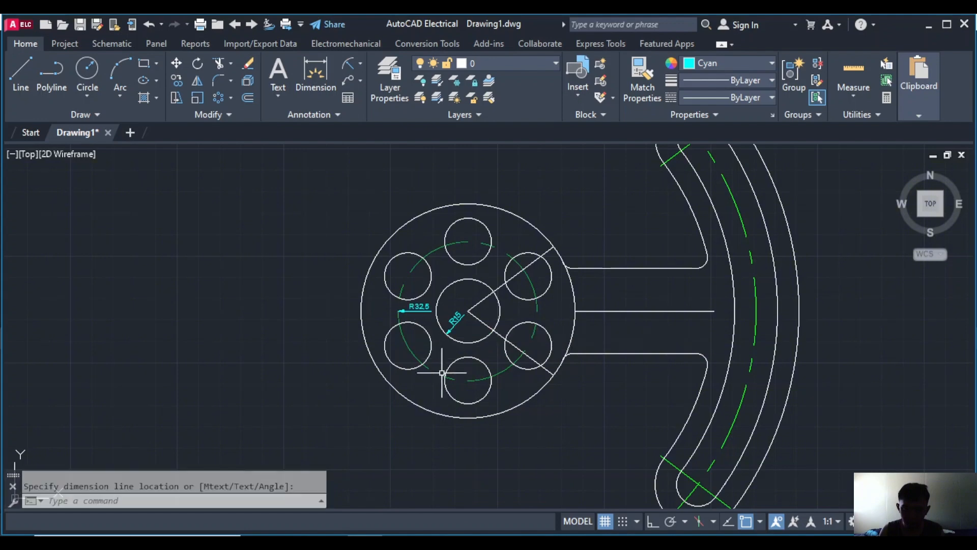
key("Return")
left_click(394, 388)
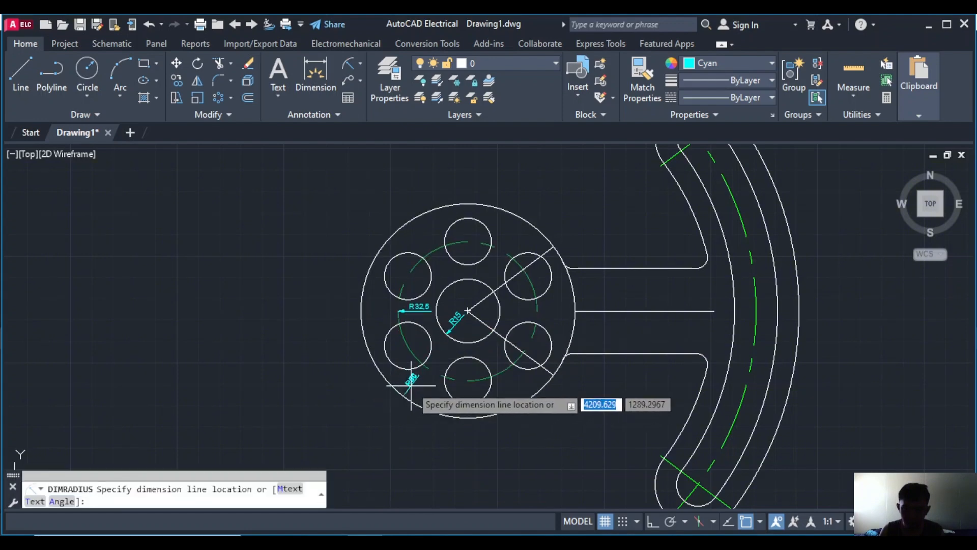
left_click(387, 192)
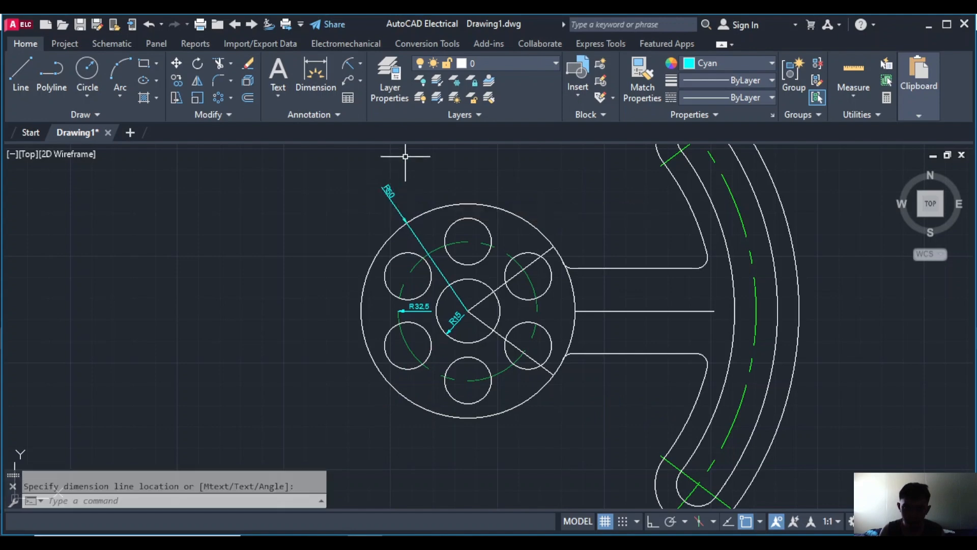
Add a radius dimension to the fillet where the bar's lower line meets the arm
key("Return")
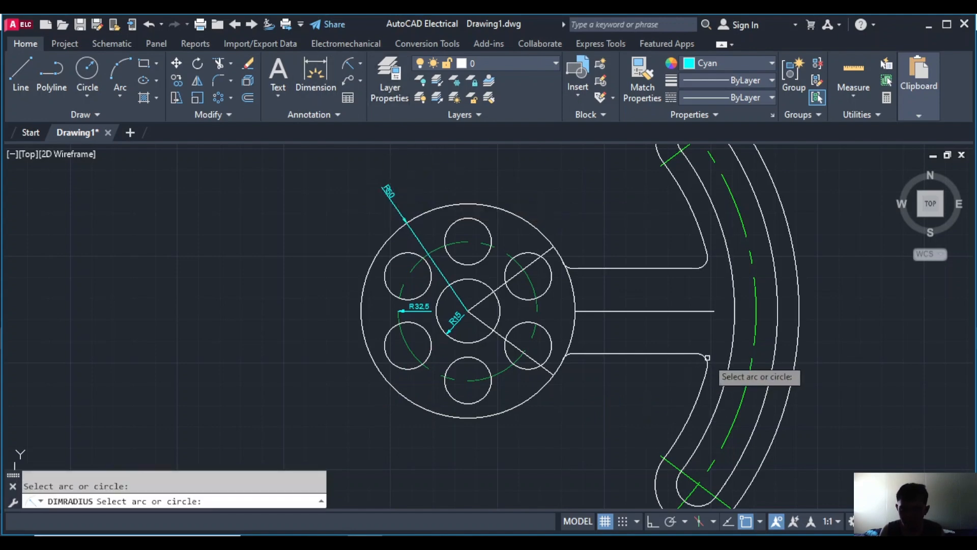
left_click(708, 358)
scroll(636, 357, "down", 2)
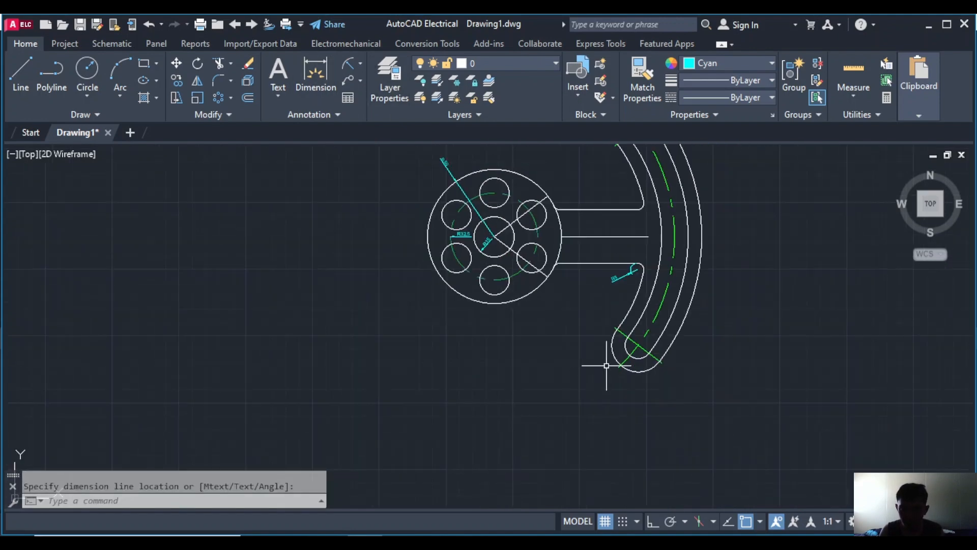
Add radius dimensions to the outer end arc and the slot's end arc at the arm's lower end
key("Return")
left_click(612, 343)
left_click(573, 358)
scroll(594, 344, "up", 2)
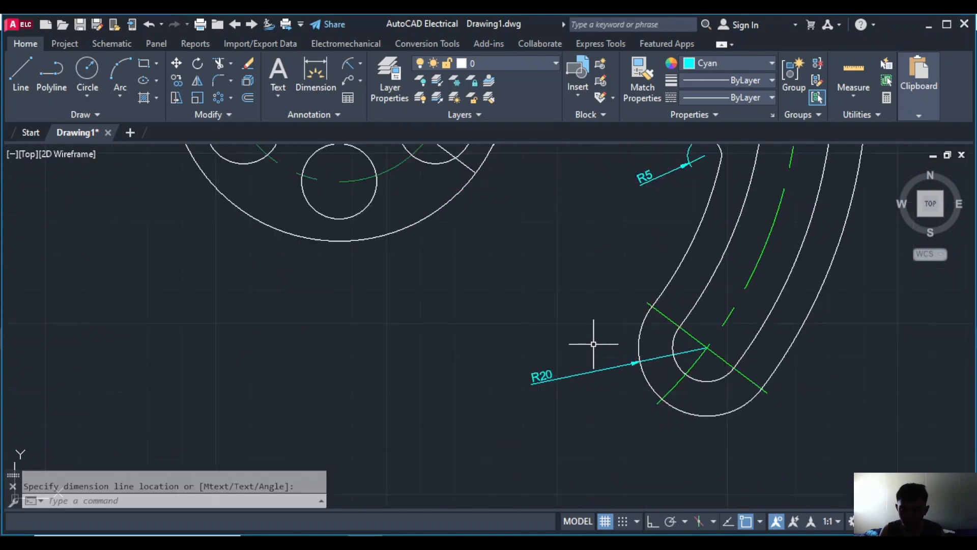
key("Return")
left_click(680, 365)
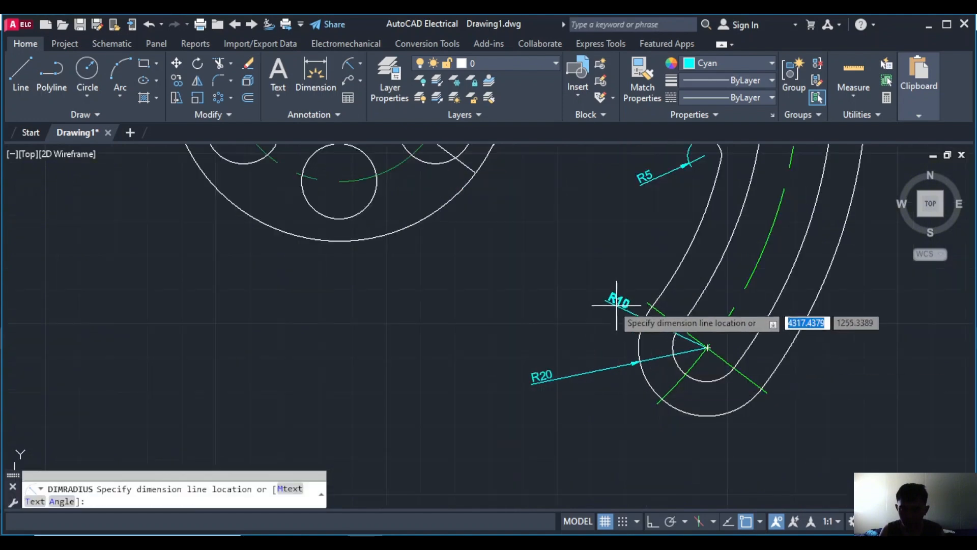
left_click(591, 327)
scroll(510, 399, "down", 3)
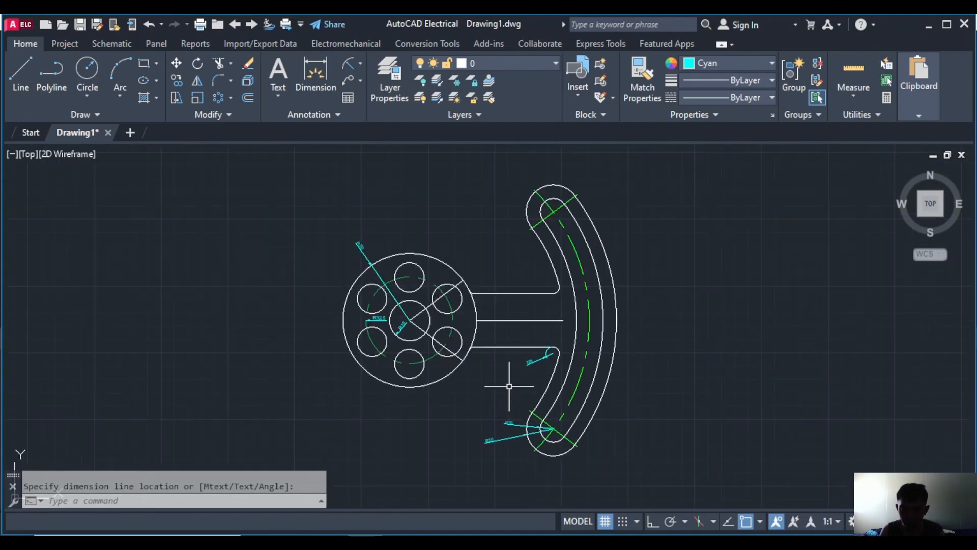
Add radius dimensions to the arm's green centreline arc and to the arm's inner edge below the bar
scroll(519, 423, "up", 4)
key("Return")
left_click(530, 426)
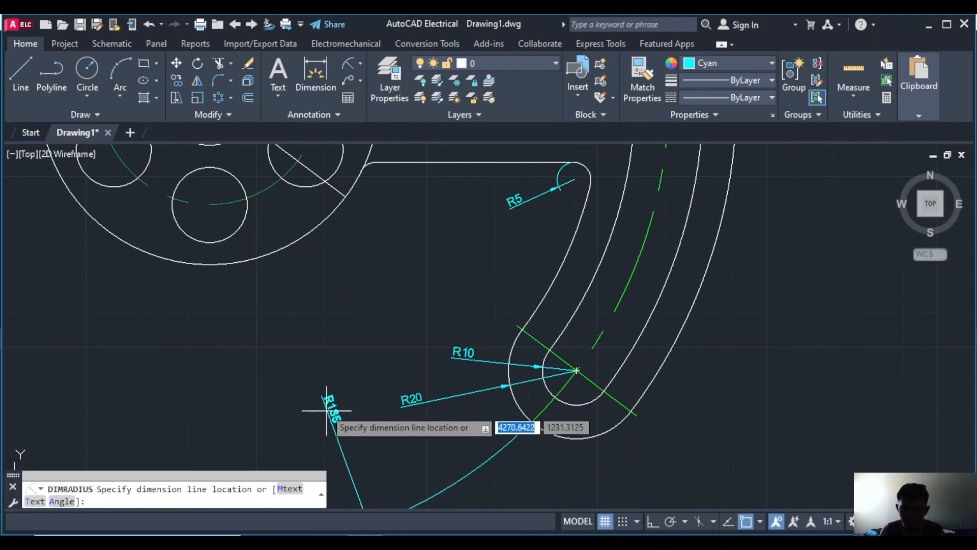
left_click(328, 410)
scroll(405, 326, "down", 4)
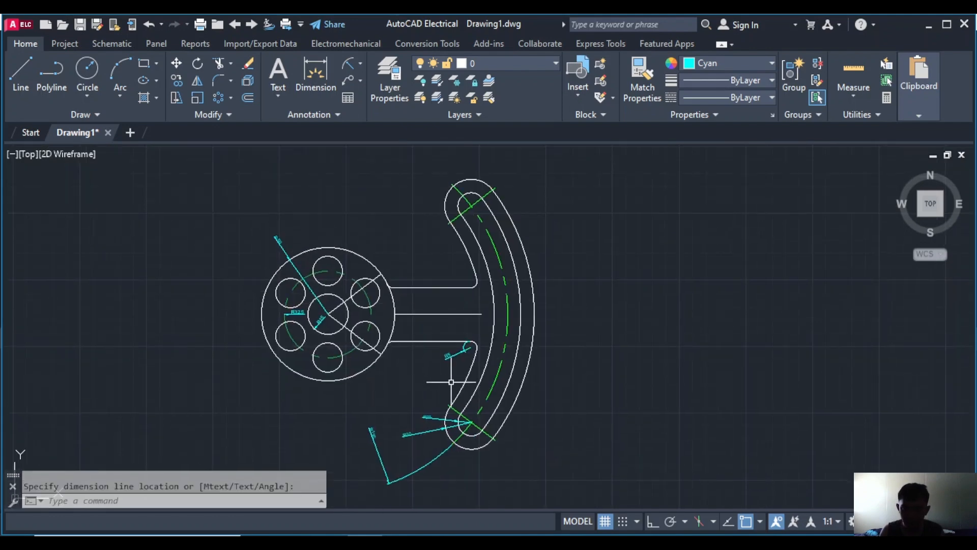
key("Return")
left_click(458, 395)
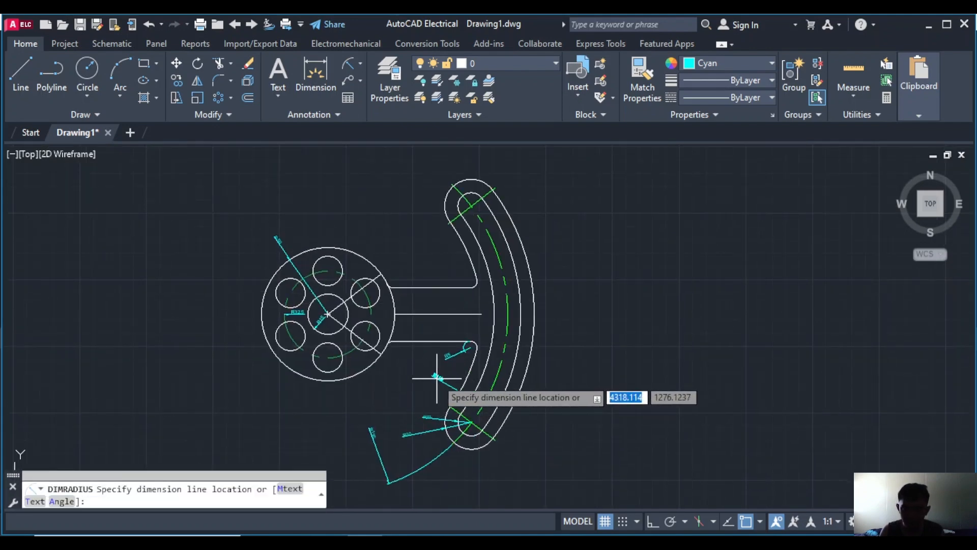
left_click(437, 378)
Add a diameter dimension to the topmost of the hub's six holes, with the text outside the hole
scroll(456, 365, "up", 4)
scroll(456, 365, "down", 8)
middle_click_drag(426, 319, 283, 290)
scroll(518, 346, "up", 4)
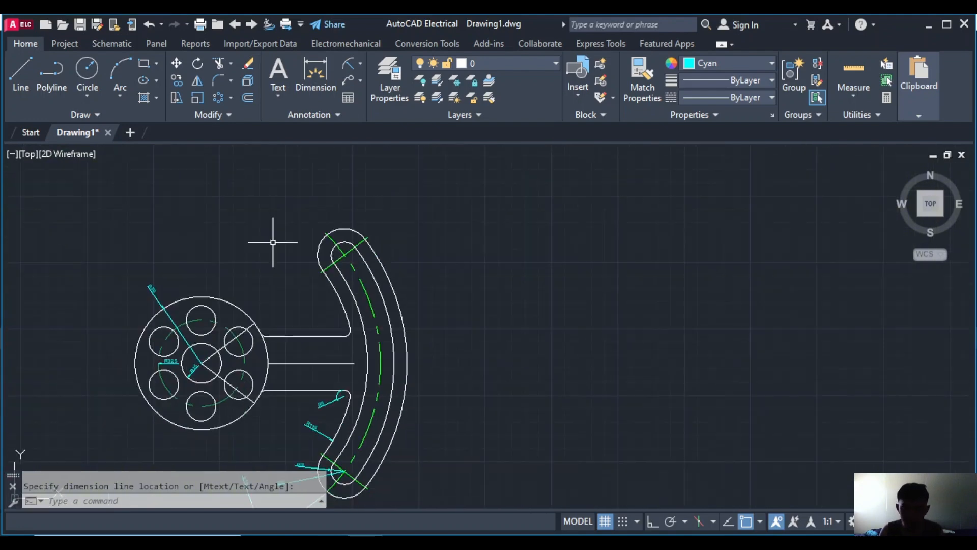
left_click(360, 63)
left_click(385, 227)
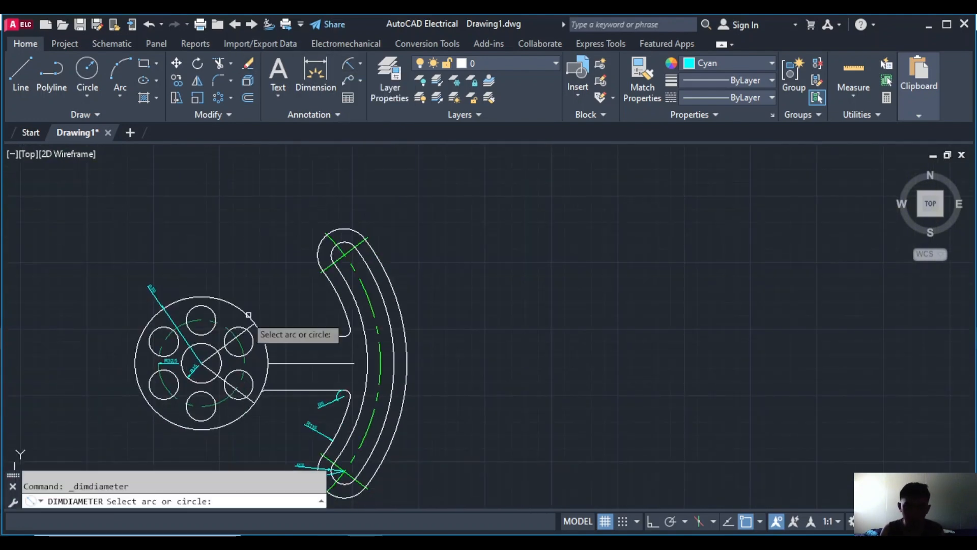
scroll(173, 323, "up", 6)
left_click(316, 260)
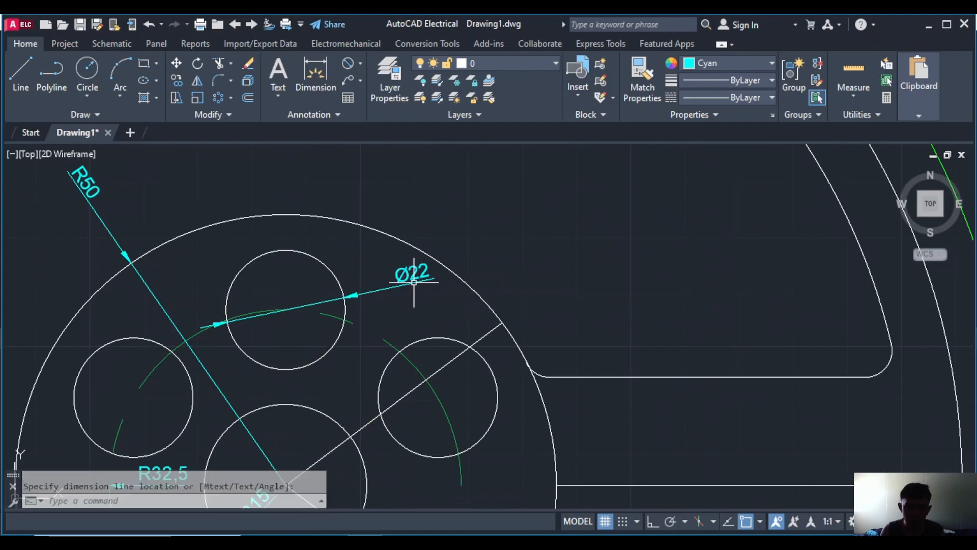
Add an angular dimension between the bar's middle line and the green cross line at the arm's upper end, outside the arm
scroll(657, 229, "down", 4)
mouse_move(580, 306)
middle_mouse_down()
mouse_move(391, 304)
mouse_move(362, 367)
middle_mouse_up()
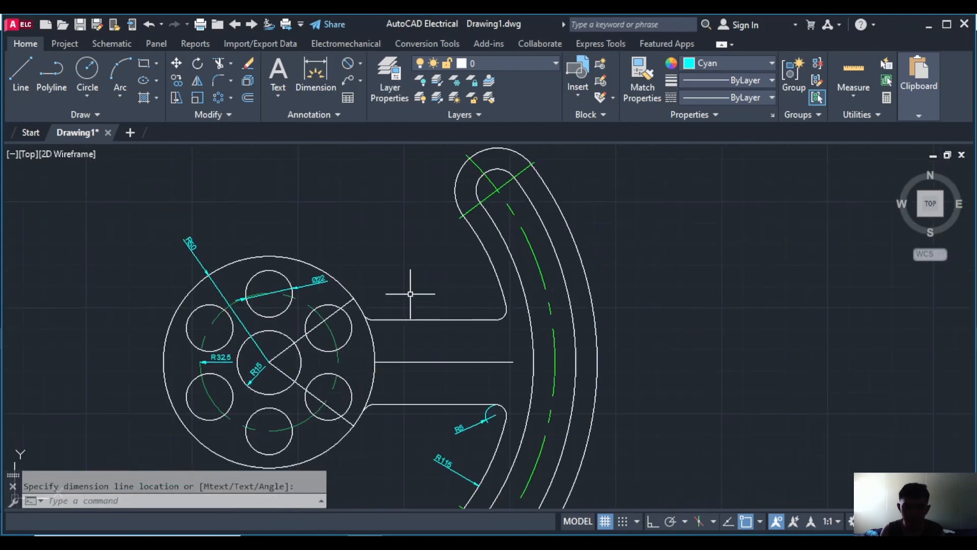
middle_click_drag(423, 261, 370, 261)
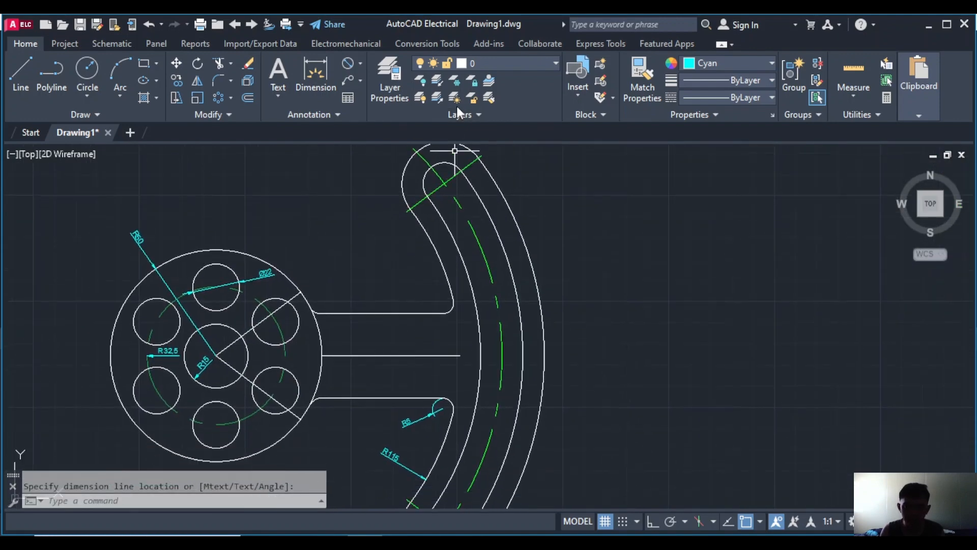
left_click(363, 63)
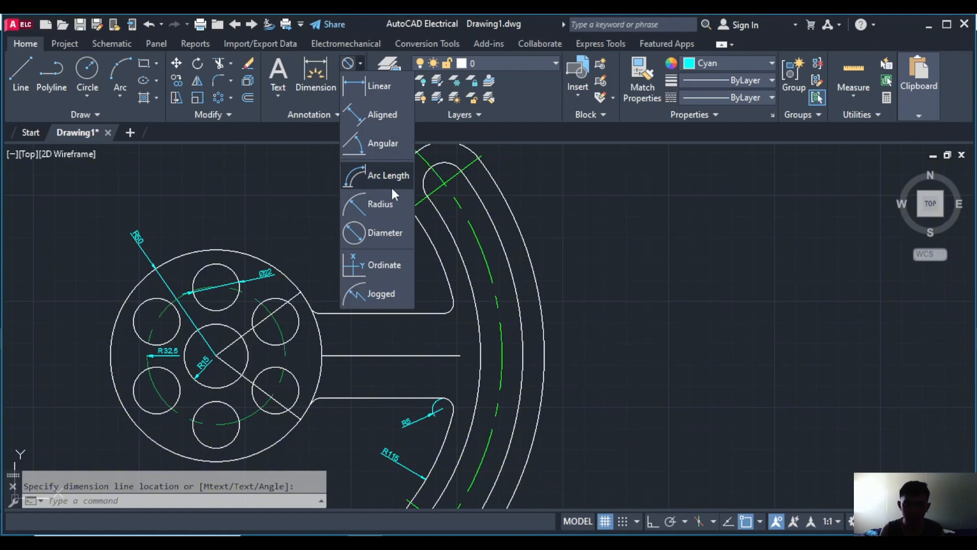
left_click(398, 154)
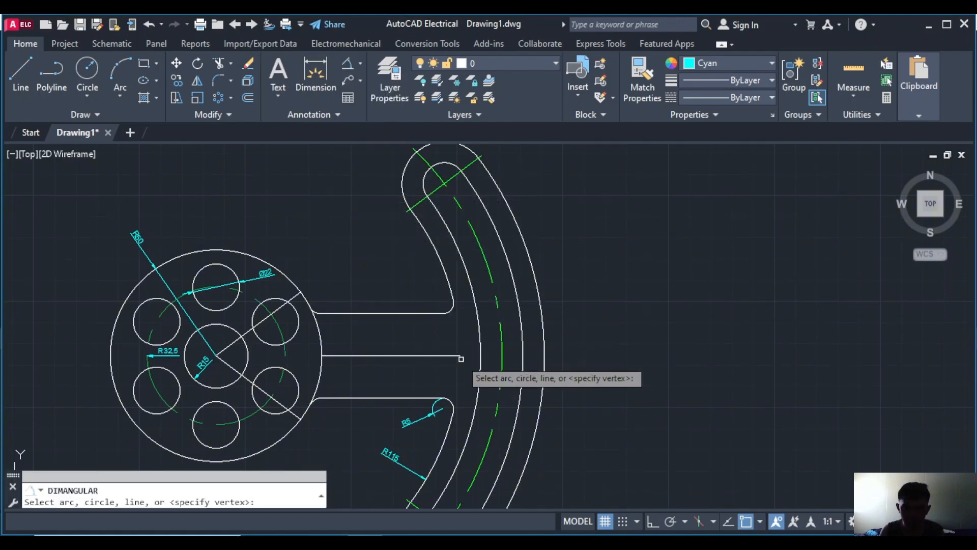
left_click(460, 356)
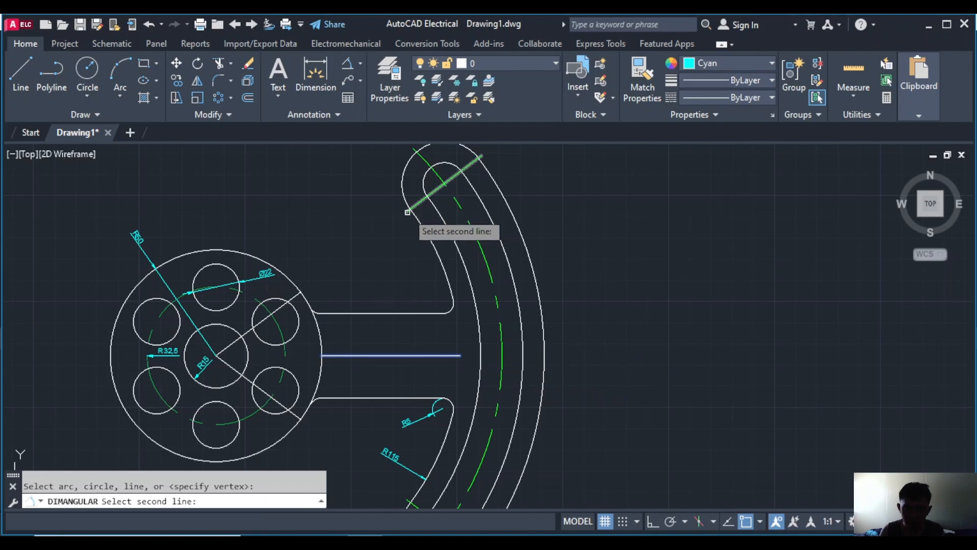
left_click(407, 212)
scroll(576, 237, "up", 5)
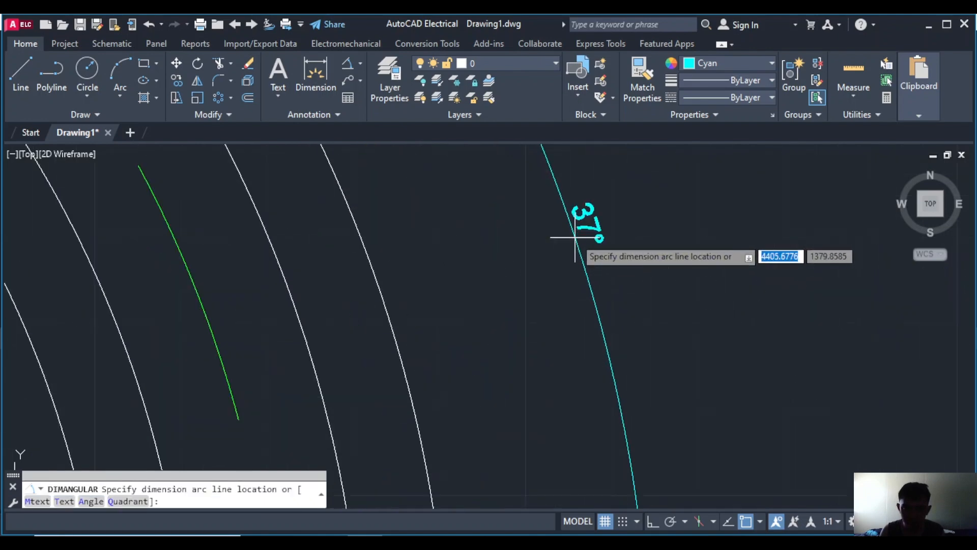
scroll(575, 237, "down", 5)
left_click(560, 237)
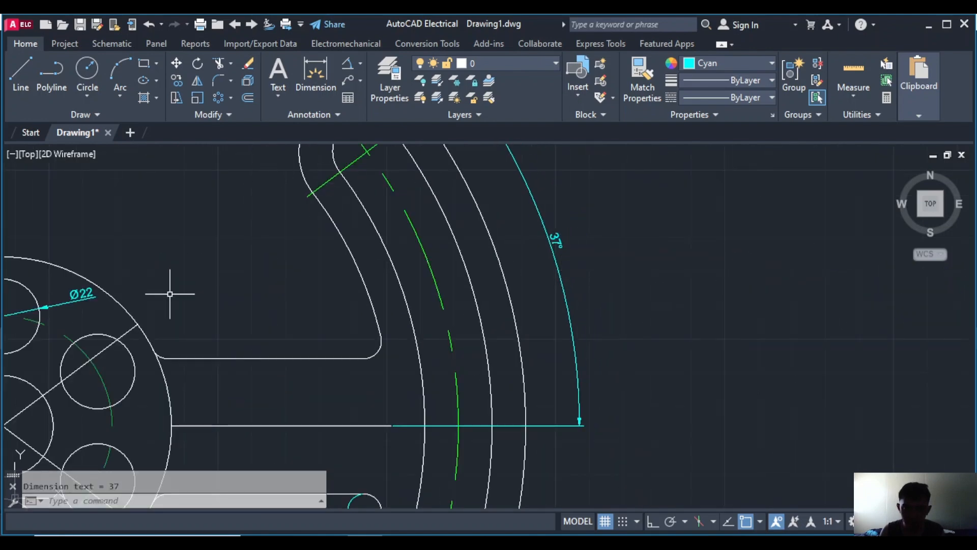
Add an aligned dimension across the connecting bar's width and erase the bar's middle line
mouse_move(216, 324)
middle_mouse_down()
mouse_move(511, 252)
mouse_move(345, 210)
mouse_move(351, 218)
middle_mouse_up()
scroll(353, 220, "down", 4)
middle_click_drag(372, 269, 389, 306)
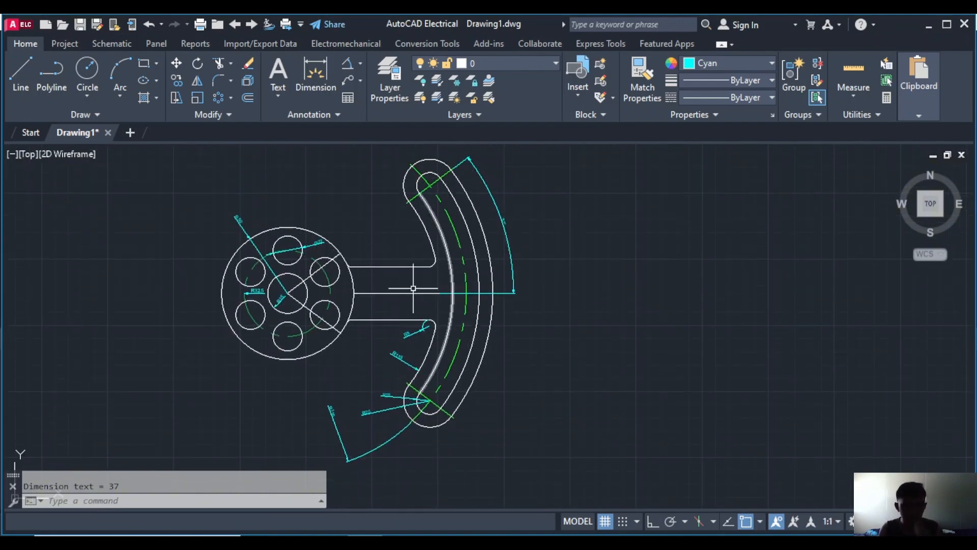
left_click(358, 65)
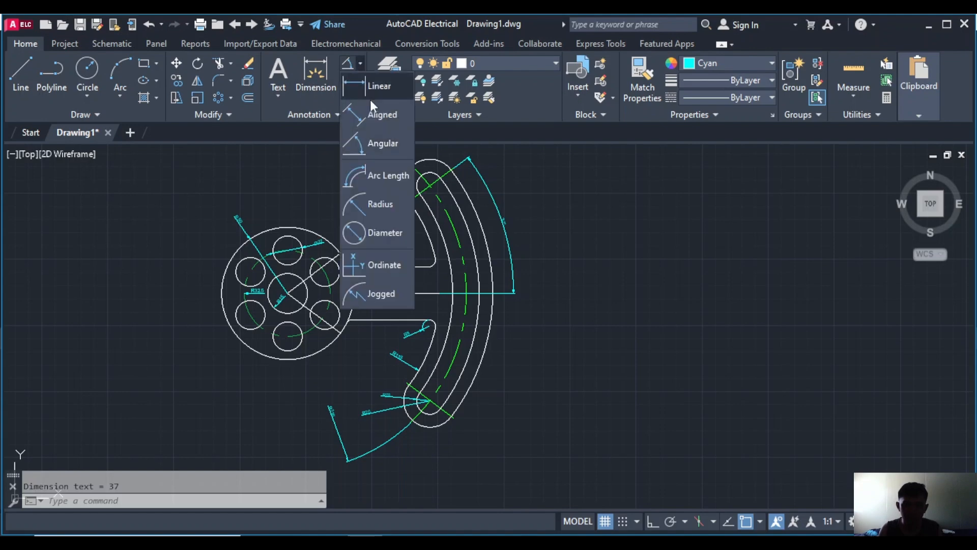
left_click(371, 114)
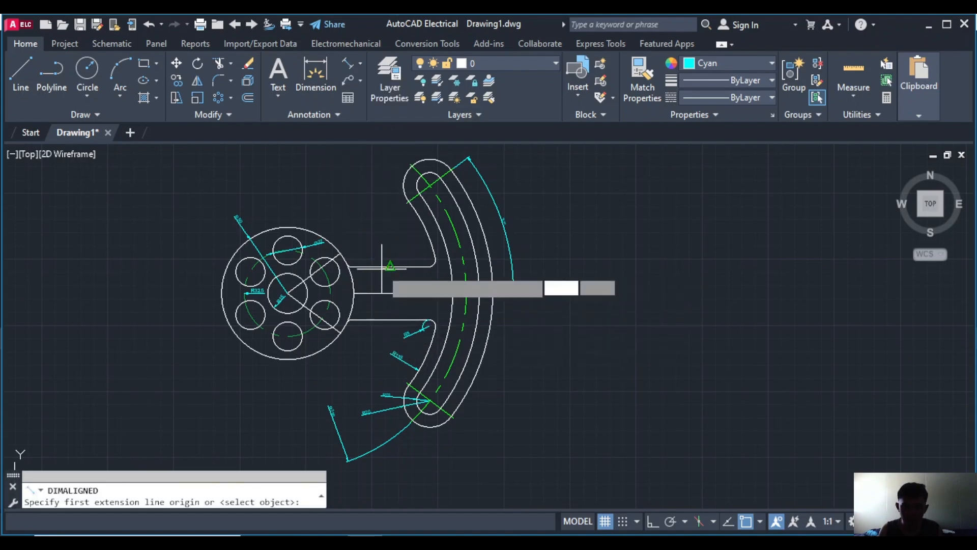
left_click(434, 266)
left_click(430, 321)
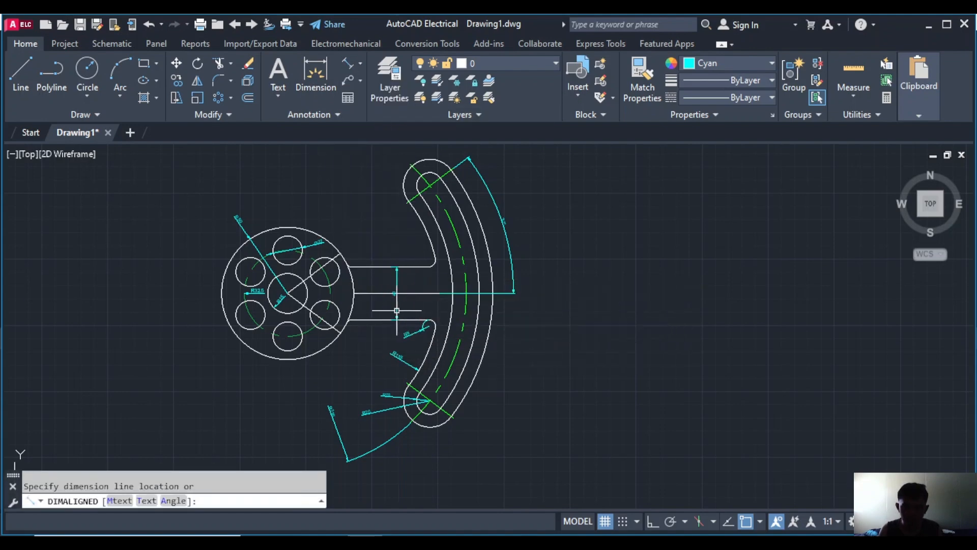
left_click(397, 296)
Try to add an aligned dimension across the slot's width directly on the green cross line at the arm's lower end
scroll(436, 314, "up", 3)
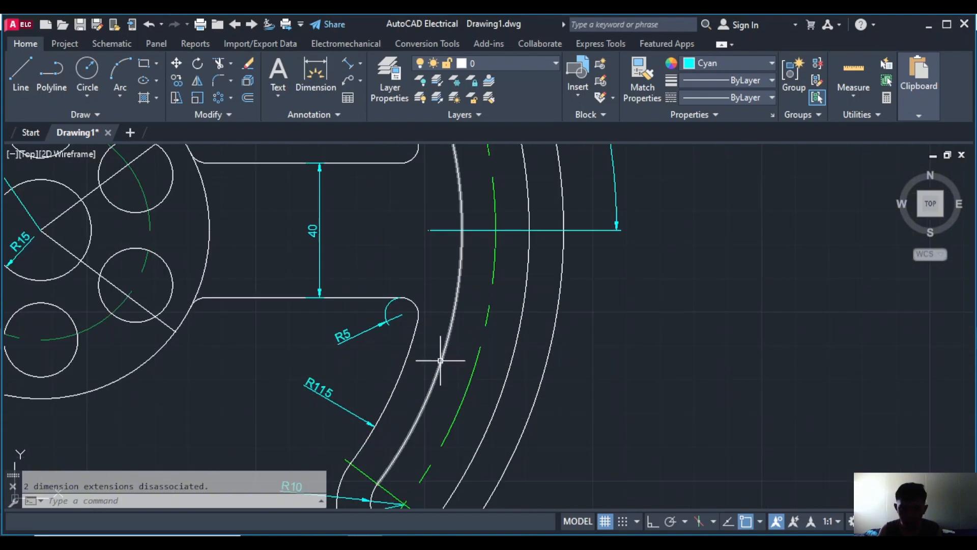
scroll(448, 285, "up", 1)
scroll(387, 285, "down", 4)
scroll(355, 283, "up", 4)
middle_click_drag(355, 283, 367, 285)
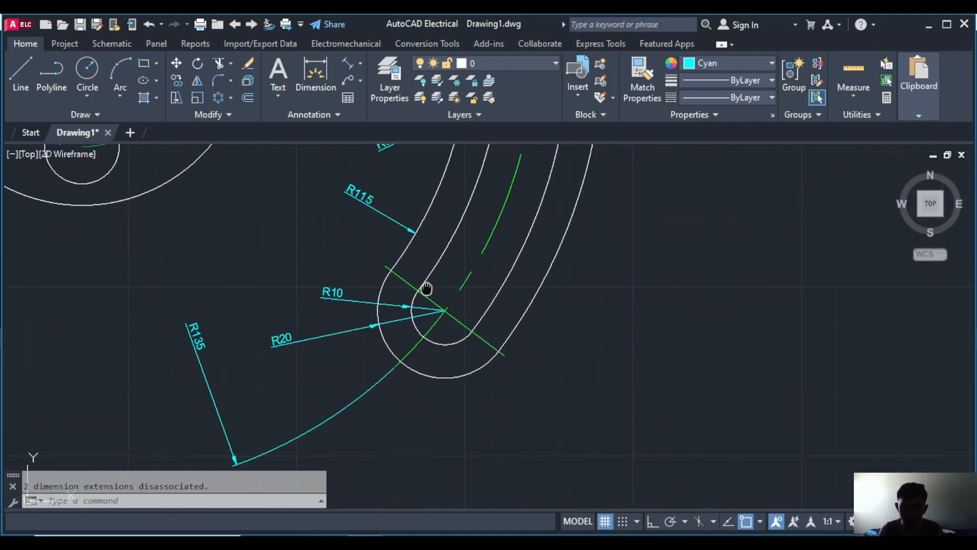
left_click(347, 65)
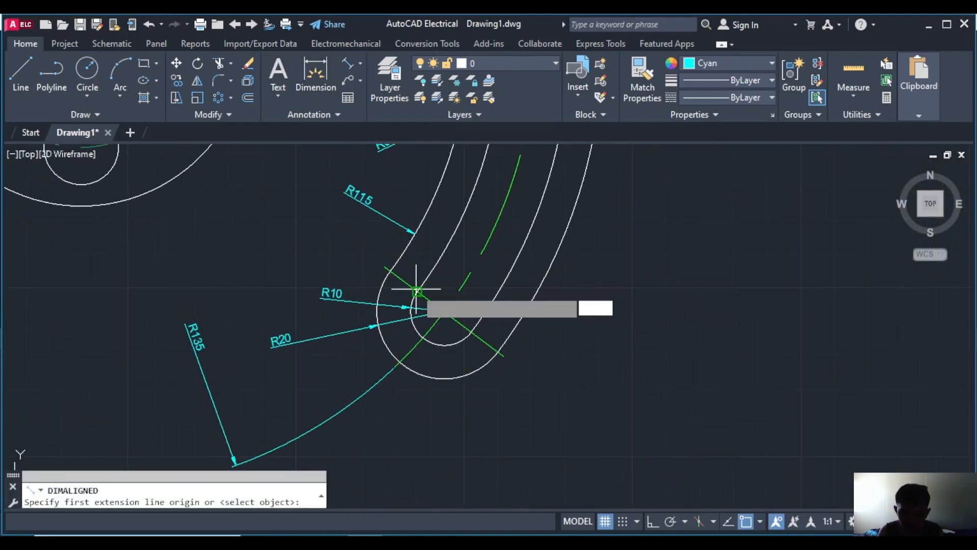
left_click(416, 291)
left_click(473, 328)
left_click(499, 307)
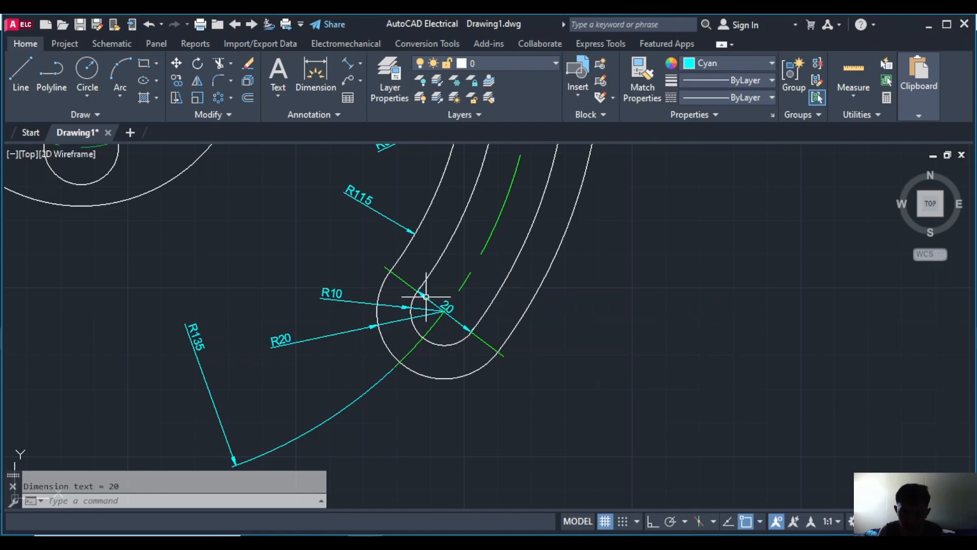
Try to add an aligned dimension across the slot's width at the arm's lower end, offset up along the slot
left_click(351, 71)
left_click(415, 291)
left_click(473, 329)
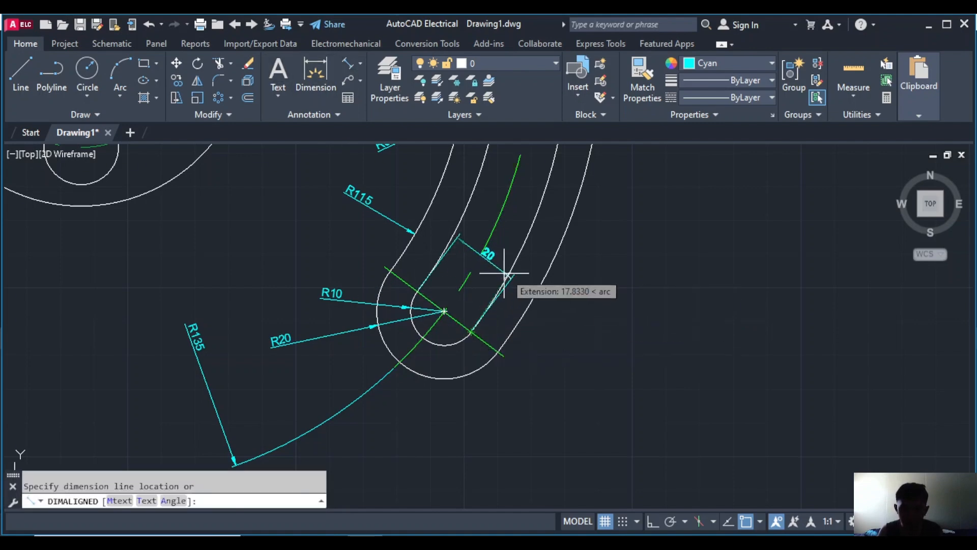
left_click(498, 264)
Try to add an aligned dimension across the arm's full width at its lower end
key("Return")
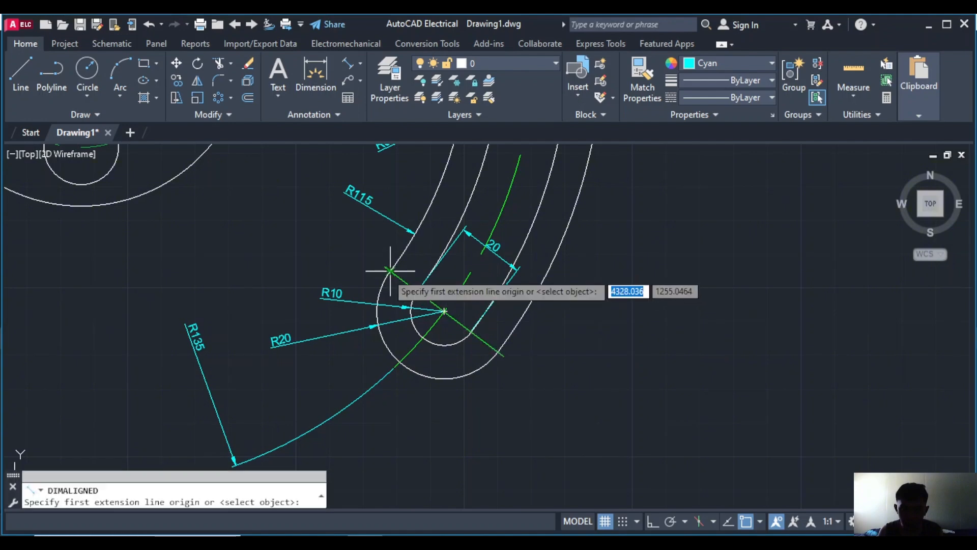
left_click(394, 275)
left_click(498, 352)
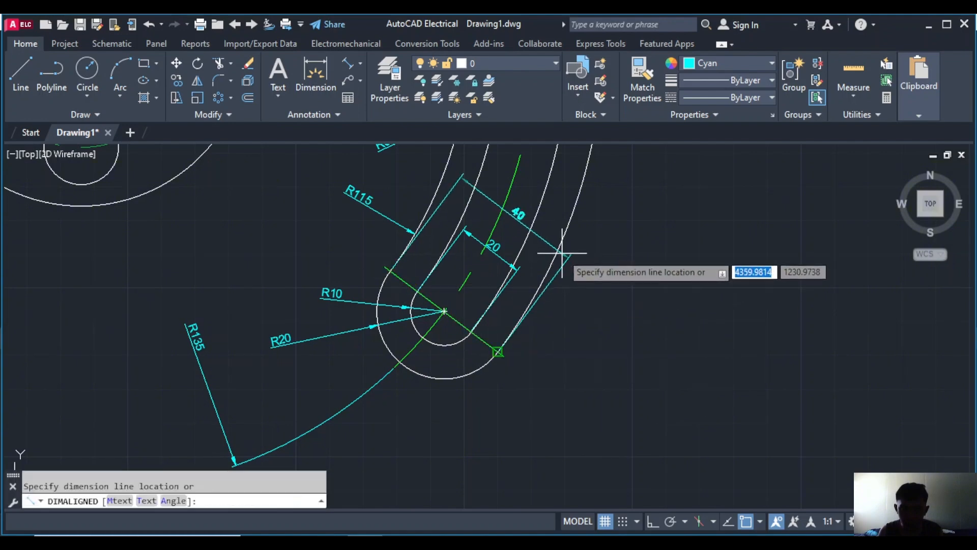
left_click(504, 294)
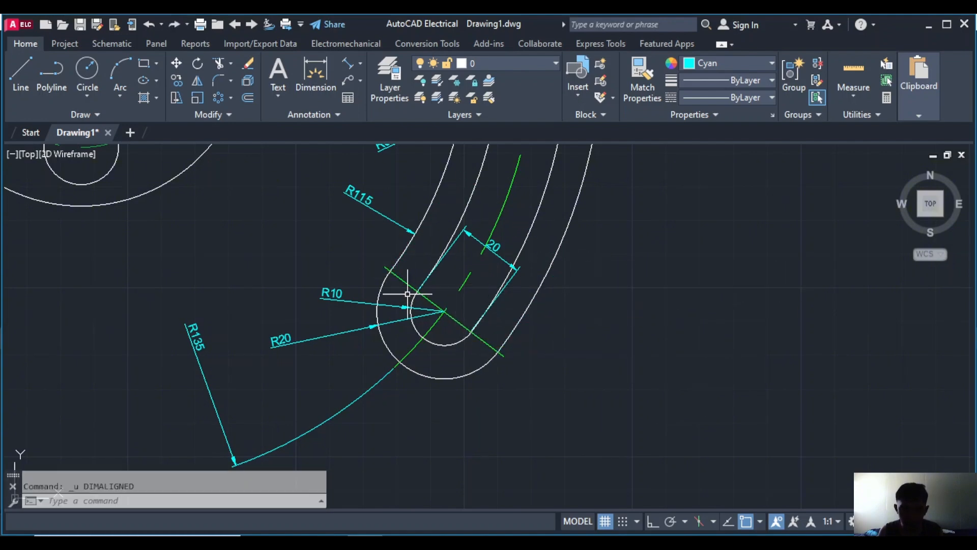
Undo the aligned dimension across the slot and restore the close-up view of the arm's lower end
left_click(390, 270)
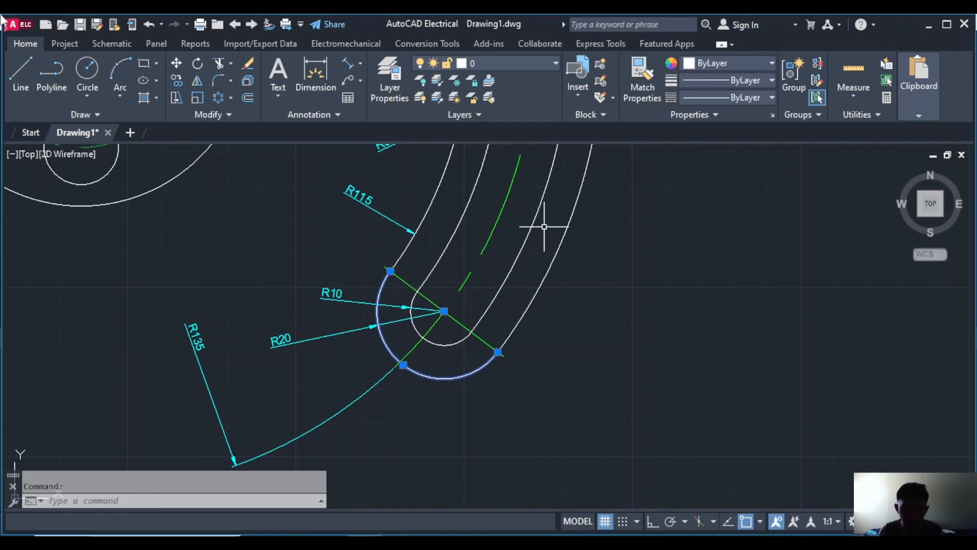
left_click(161, 25)
left_click(150, 24)
left_click(150, 25)
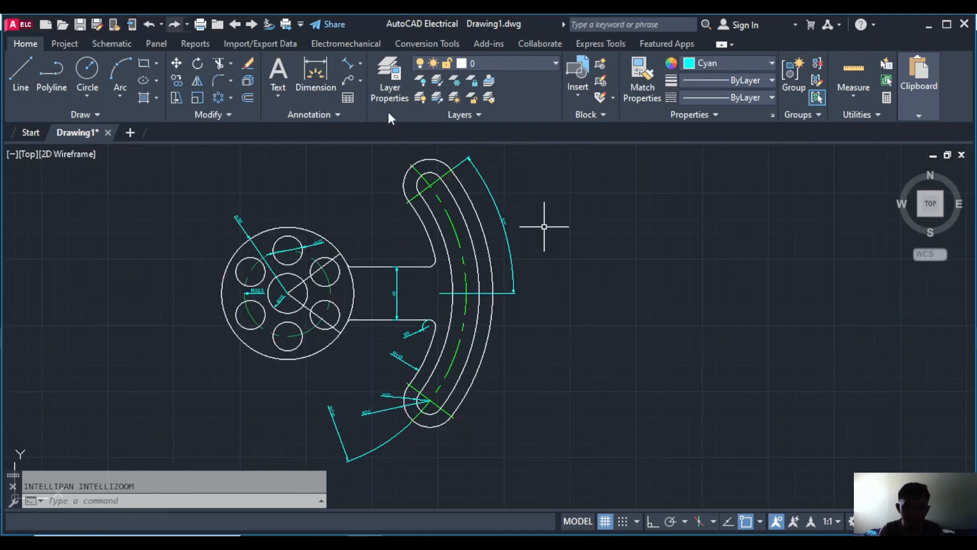
left_click(177, 25)
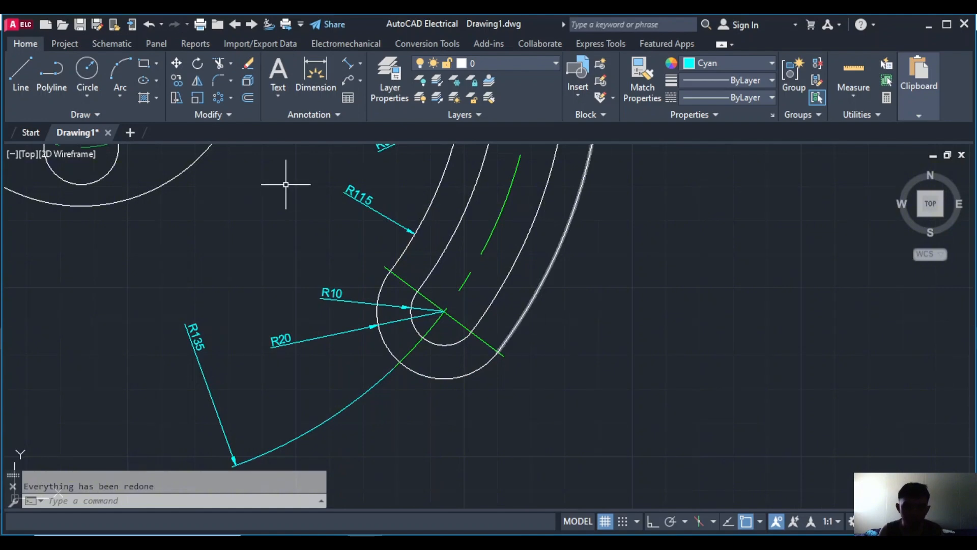
Try to dimension the slot's width again with an aligned dimension close to the lower green cross line
left_click(347, 64)
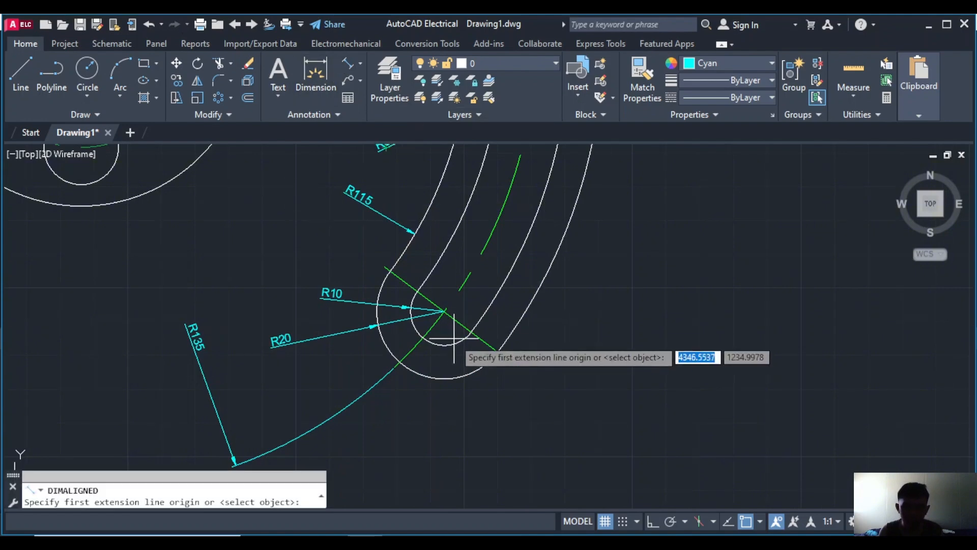
left_click(417, 291)
left_click(472, 332)
left_click(487, 302)
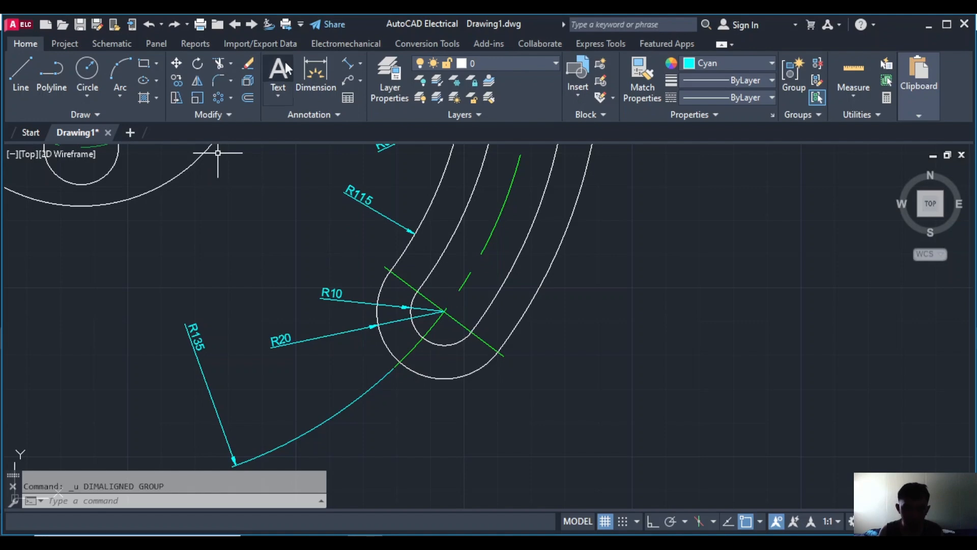
Add an aligned dimension across the slot's width at the arm's lower end, placing its line above the green cross line
left_click(346, 62)
left_click(416, 290)
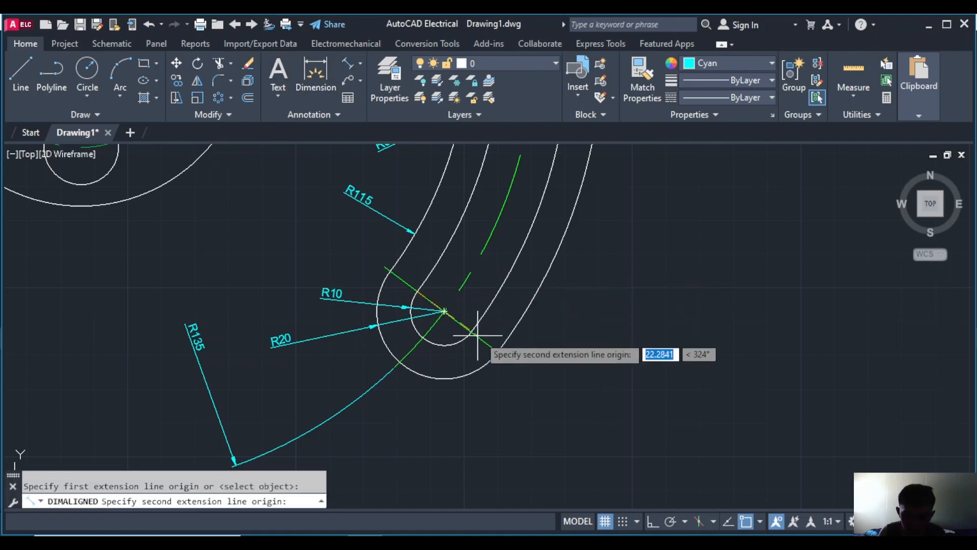
left_click(472, 332)
left_click(513, 269)
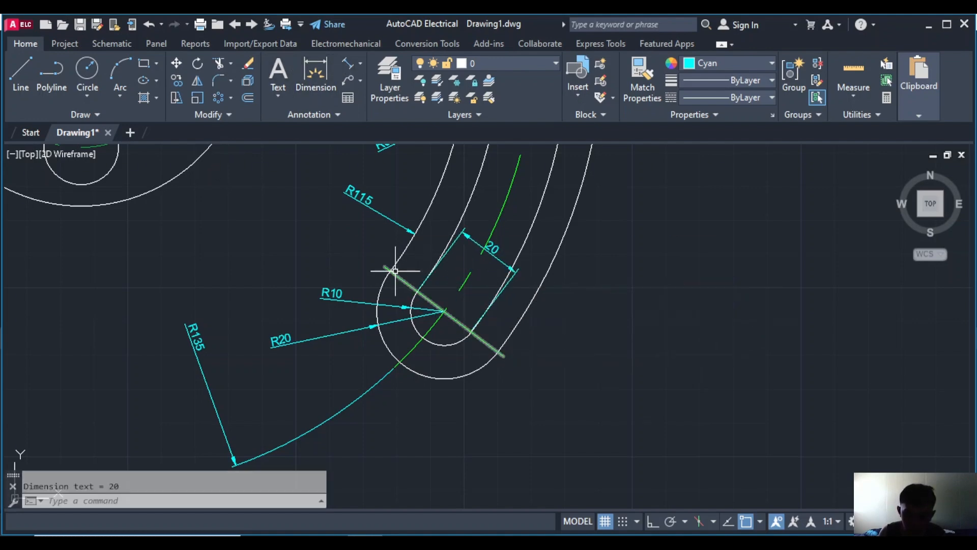
Add an aligned dimension across the arm's full outer width at its lower end, placed beyond the slot width dimension
key("Return")
left_click(444, 310)
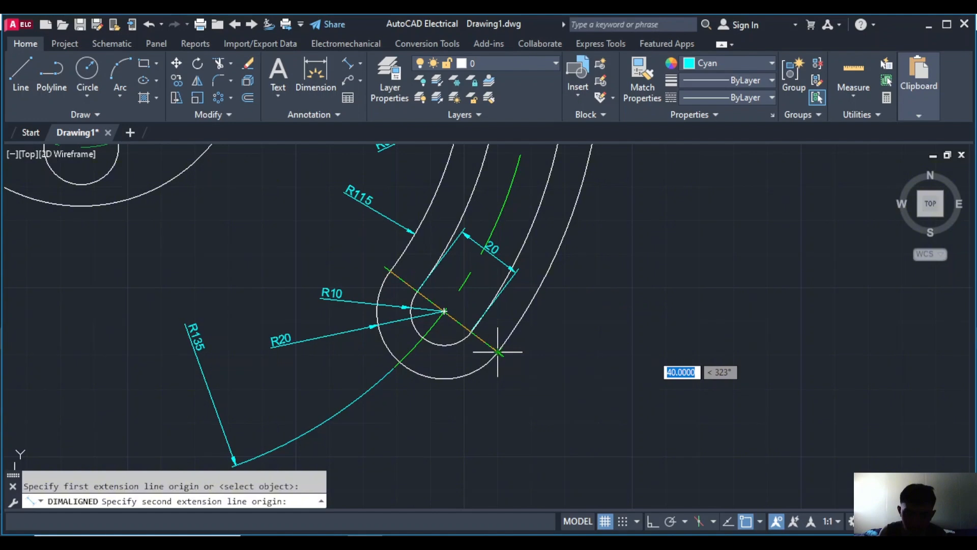
left_click(498, 352)
left_click(576, 236)
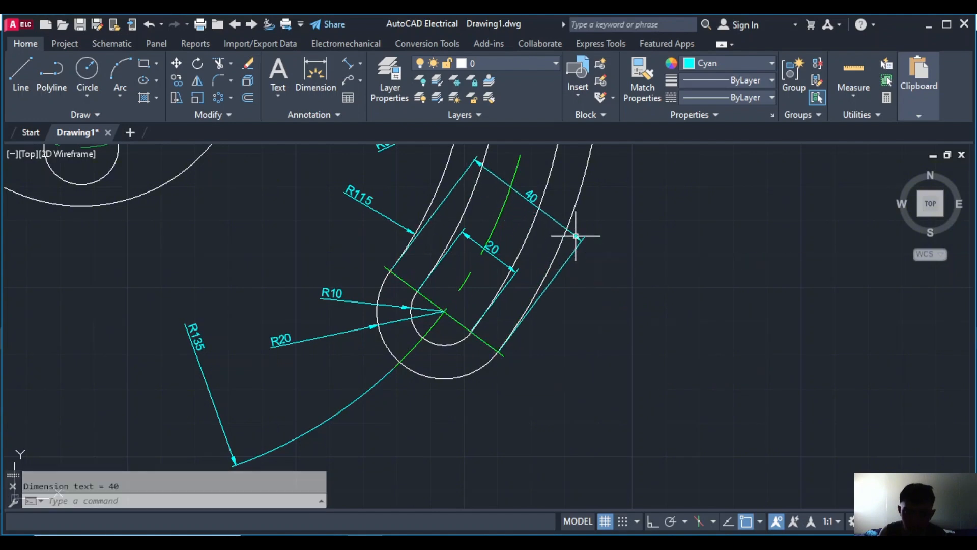
Trim away both white construction lines running from the hub's centre through the two holes nearest the connecting bar
scroll(576, 236, "down", 3)
scroll(388, 375, "down", 3)
scroll(555, 356, "up", 4)
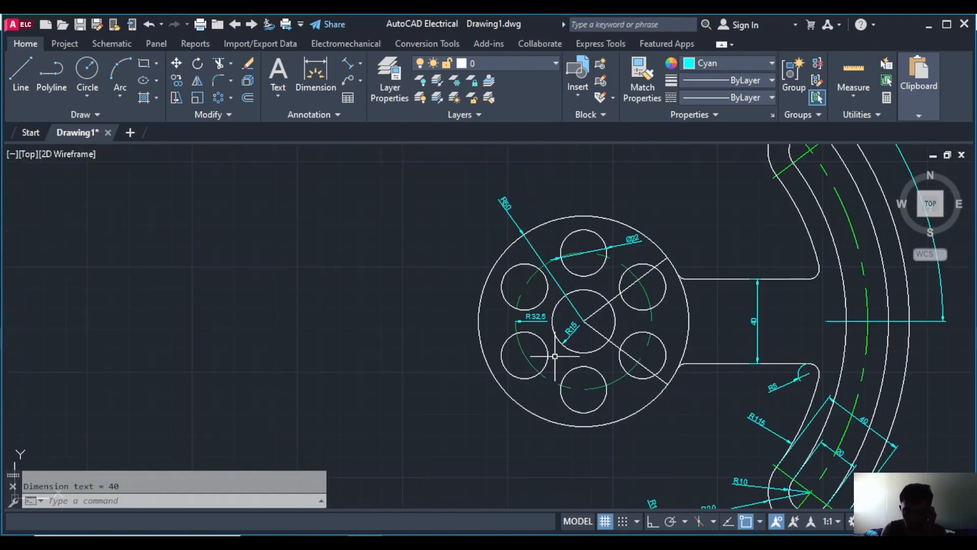
middle_click_drag(555, 356, 502, 344)
key("Return")
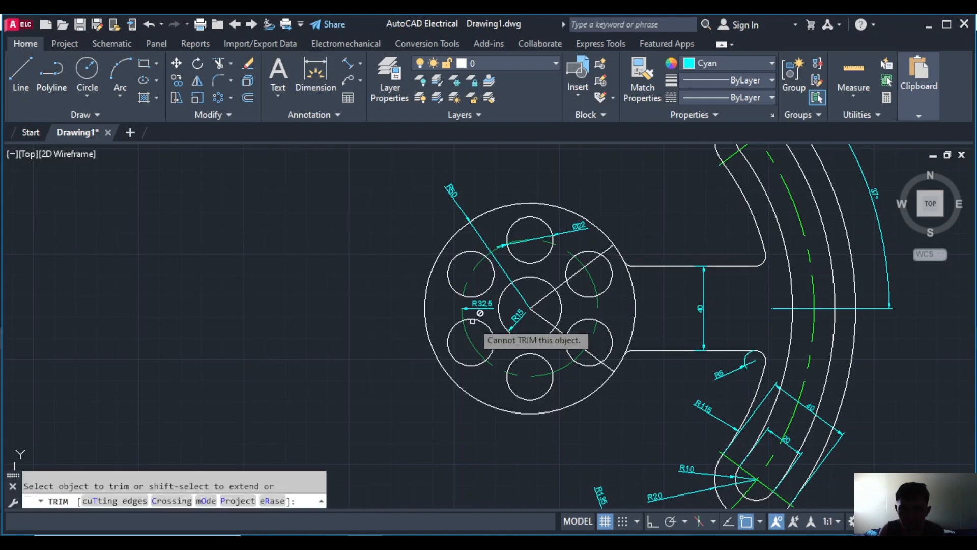
left_click(569, 279)
scroll(607, 261, "up", 5)
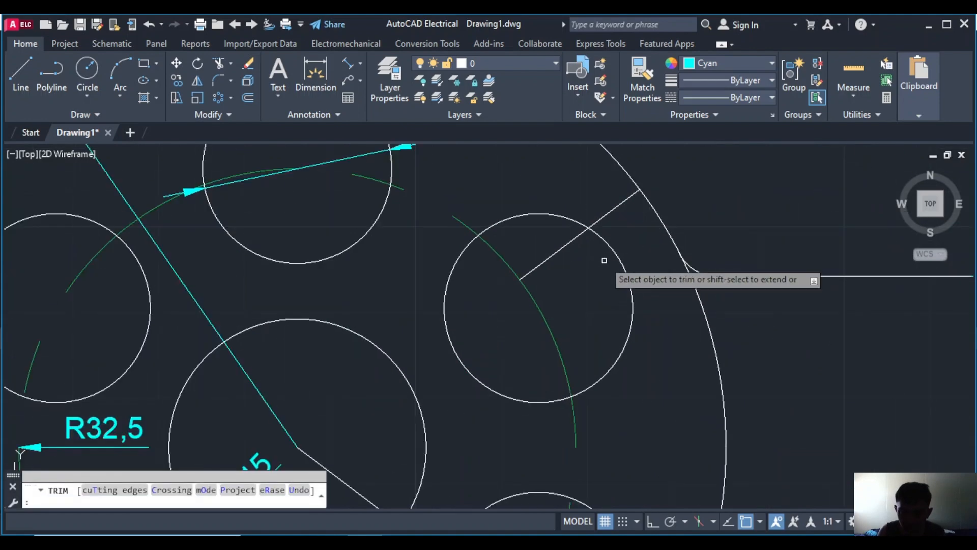
left_click(550, 260)
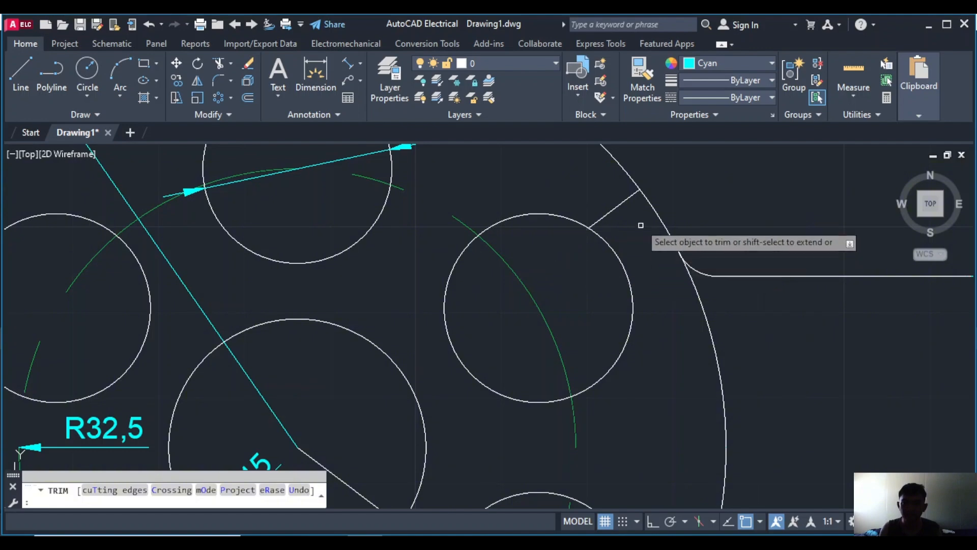
scroll(616, 202, "down", 2)
left_click(648, 351)
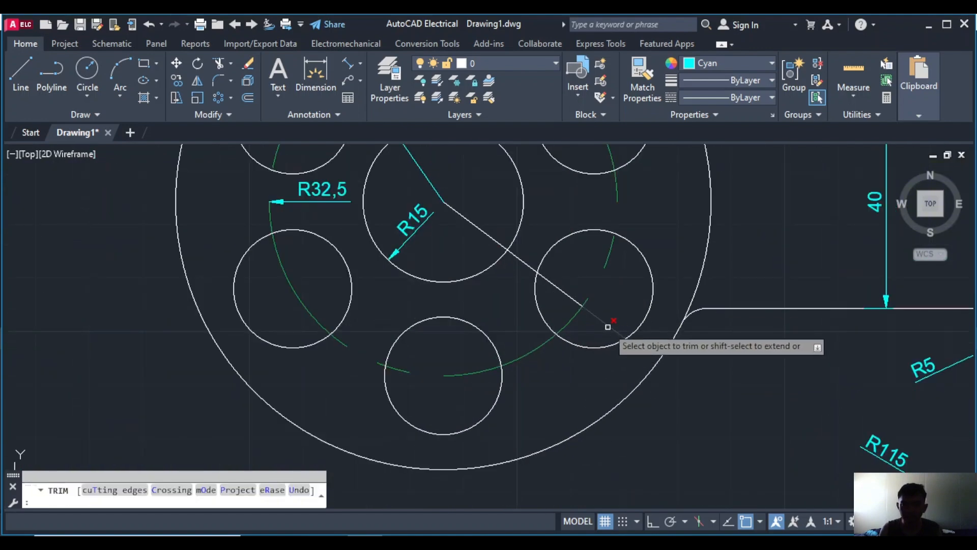
left_click(566, 291)
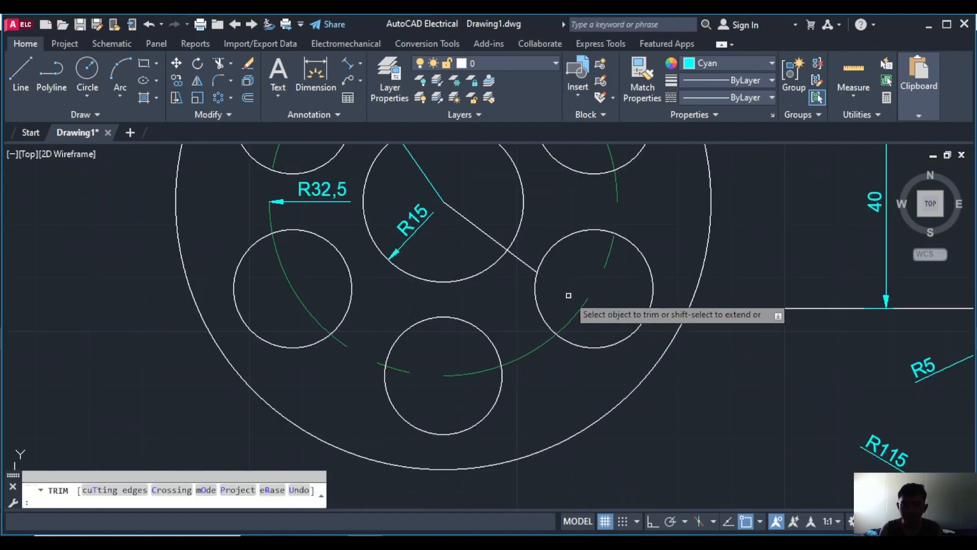
left_click(497, 240)
Examine the finished part and its dimensions, both as a whole and close up around the hub and arm
scroll(603, 243, "down", 3)
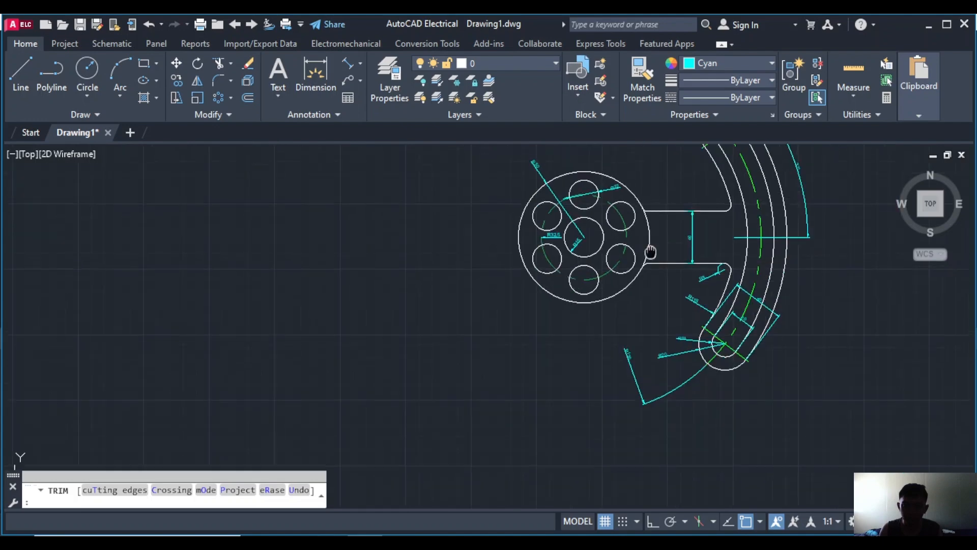
scroll(604, 290, "up", 2)
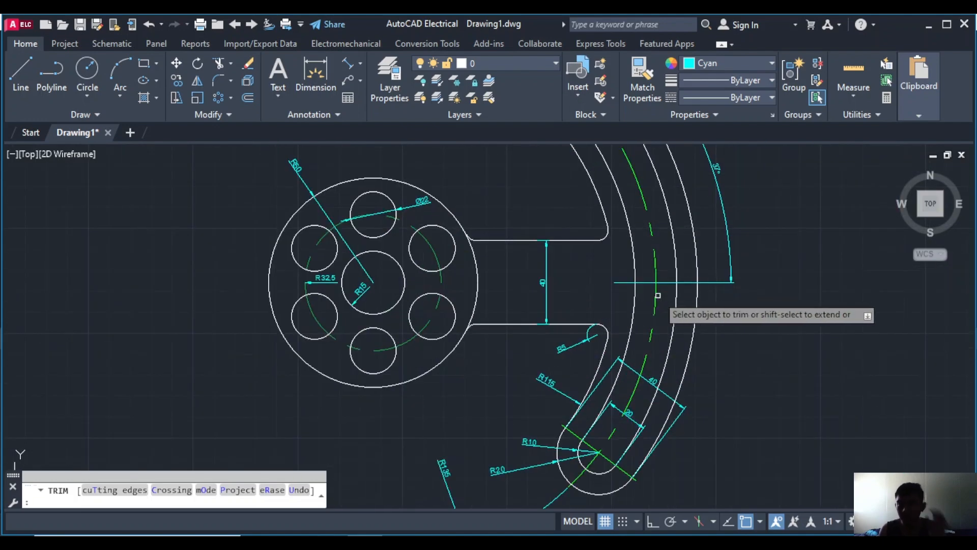
scroll(481, 253, "down", 5)
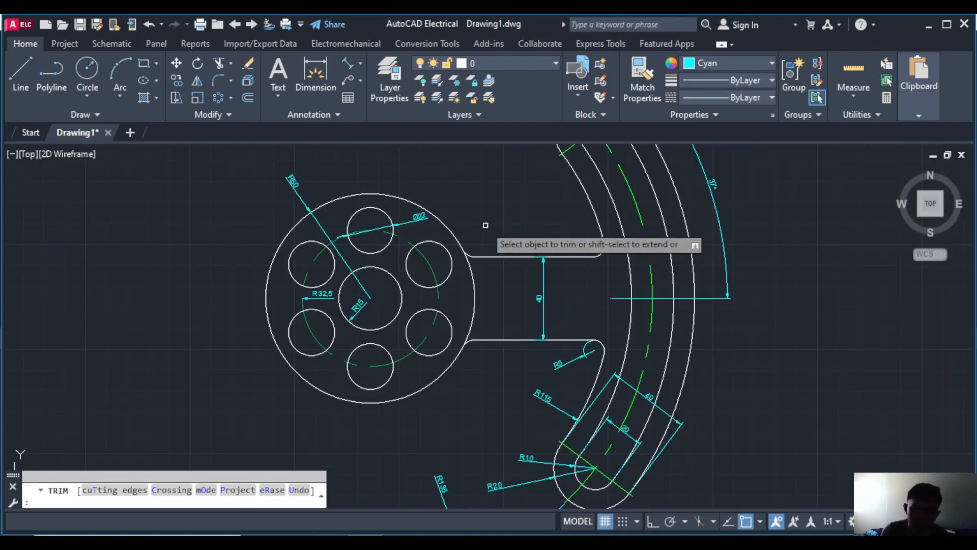
scroll(501, 284, "up", 4)
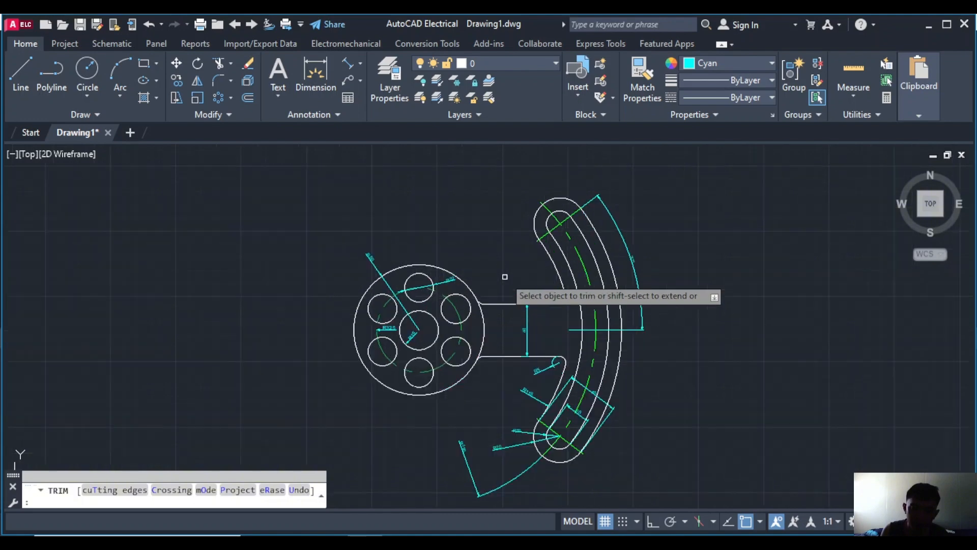
scroll(495, 244, "down", 1)
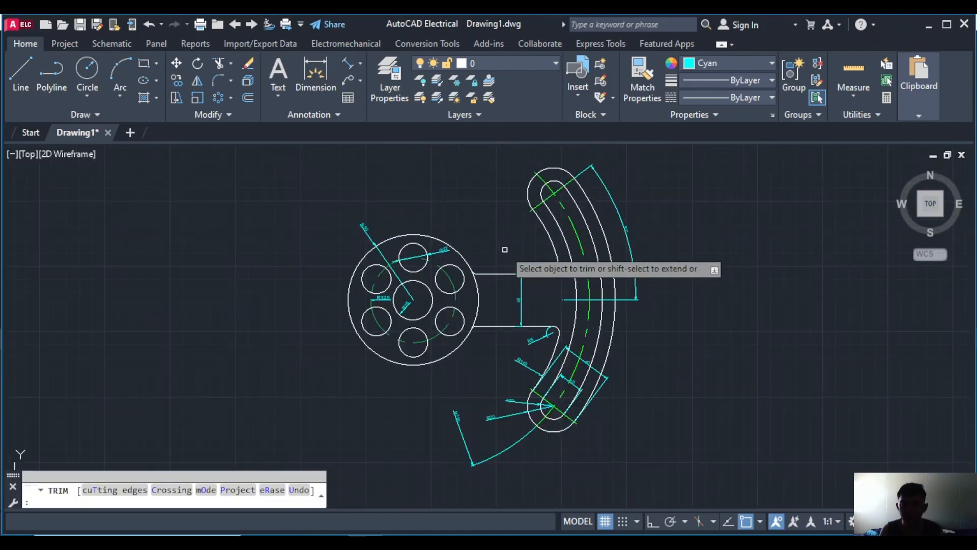
scroll(505, 249, "up", 2)
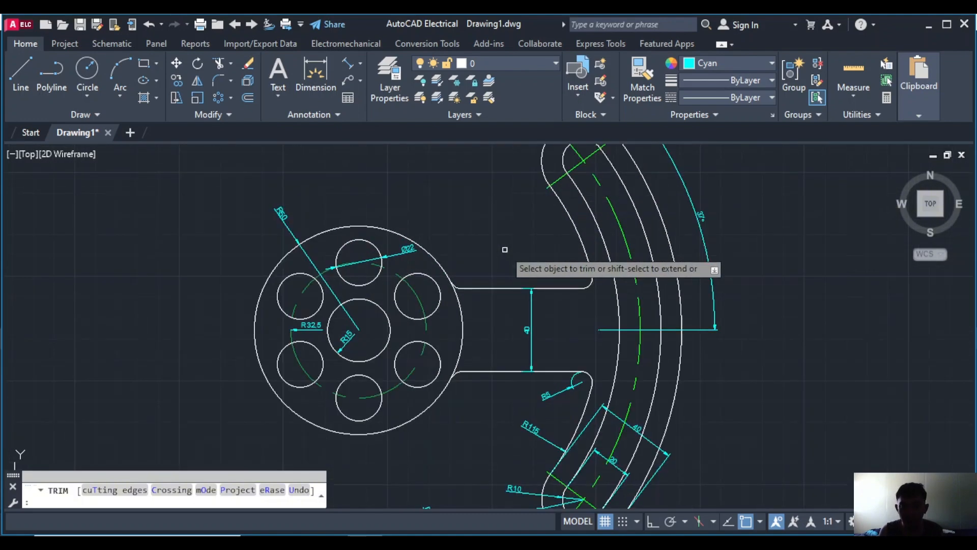
scroll(505, 250, "down", 2)
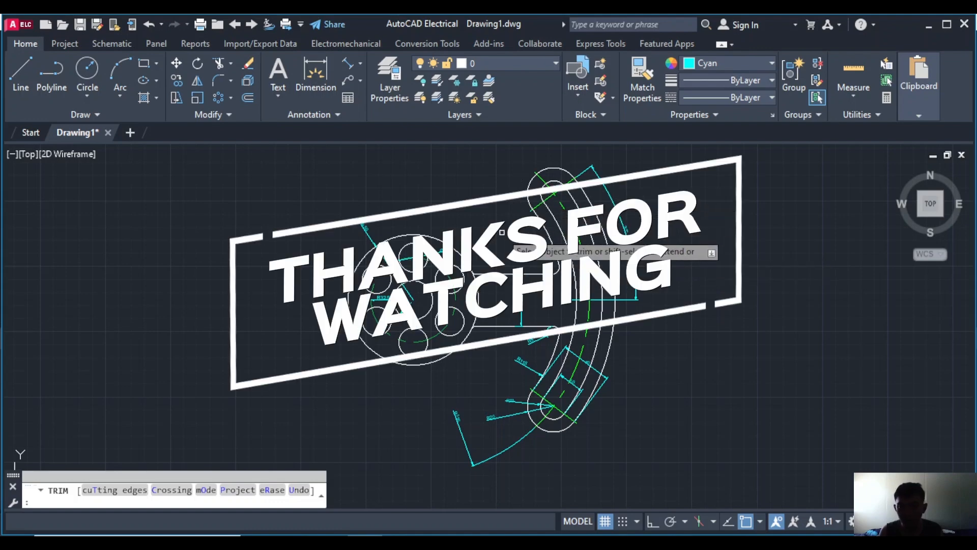
scroll(501, 249, "up", 2)
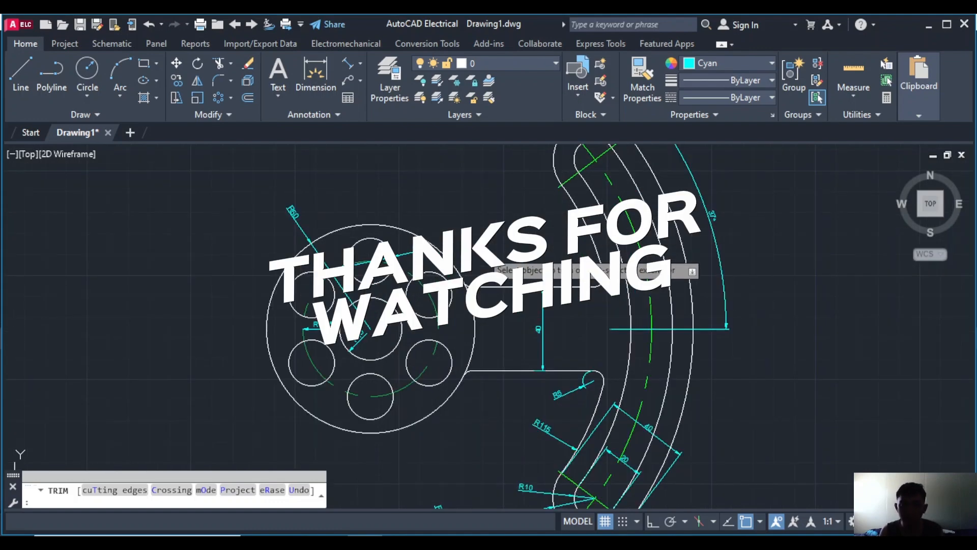
scroll(530, 242, "down", 2)
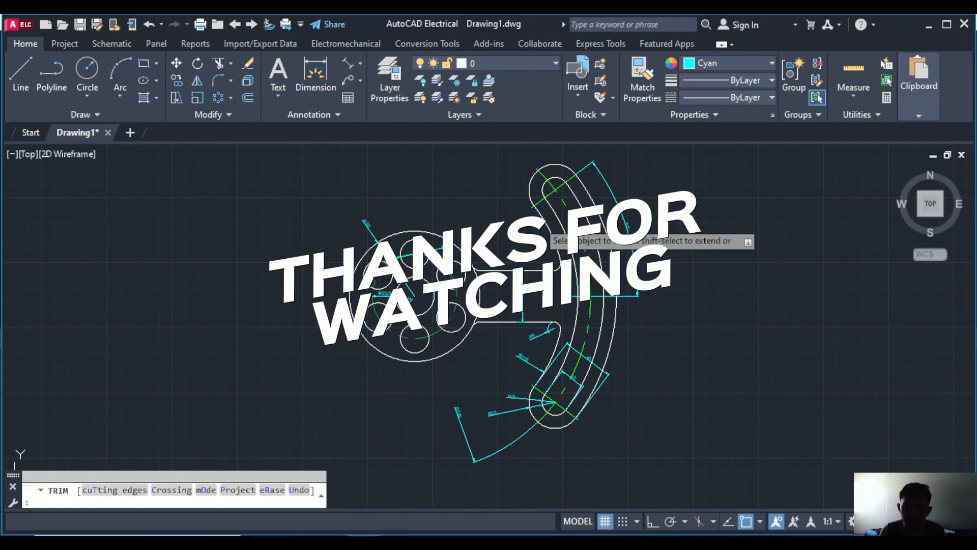